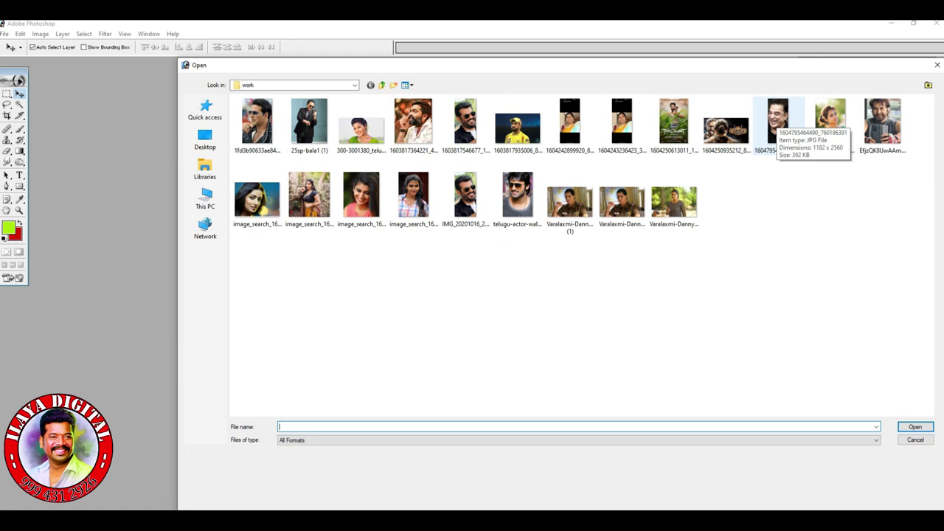
drag(779, 121, 560, 479)
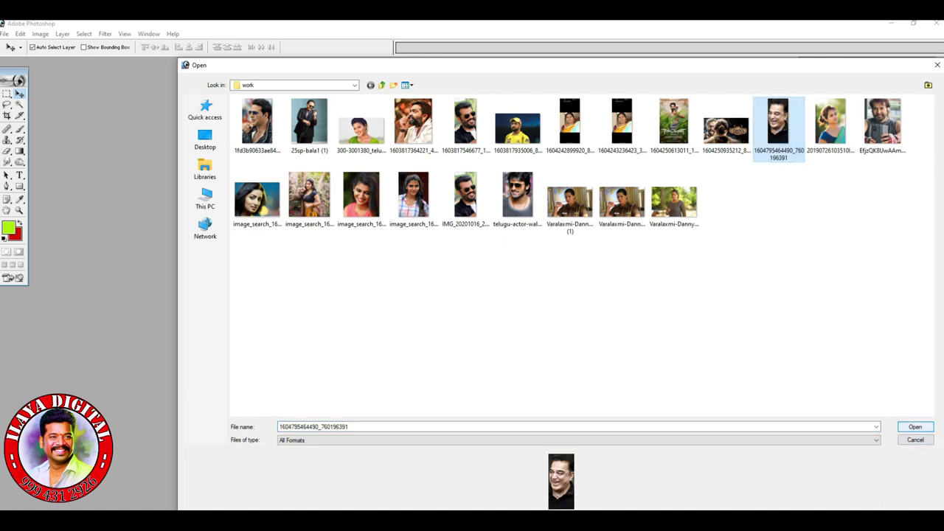
key(Return)
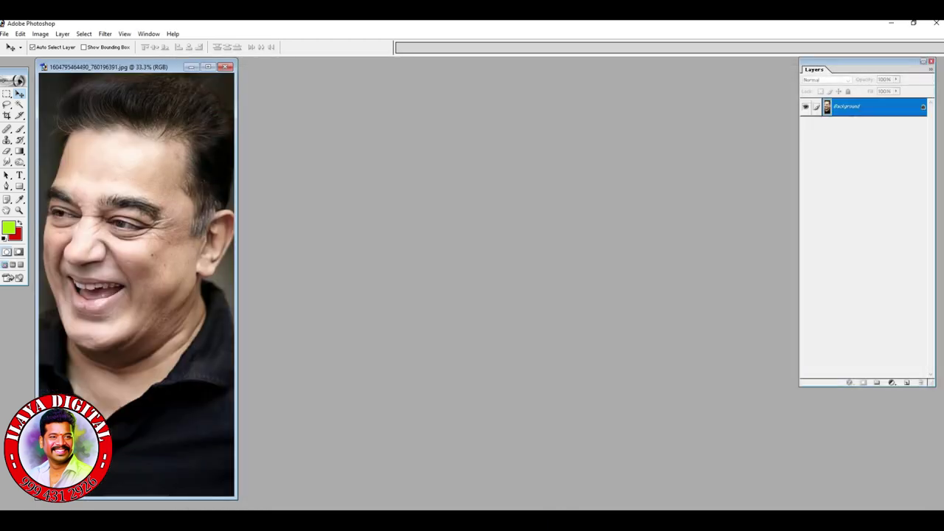
drag(111, 67, 401, 71)
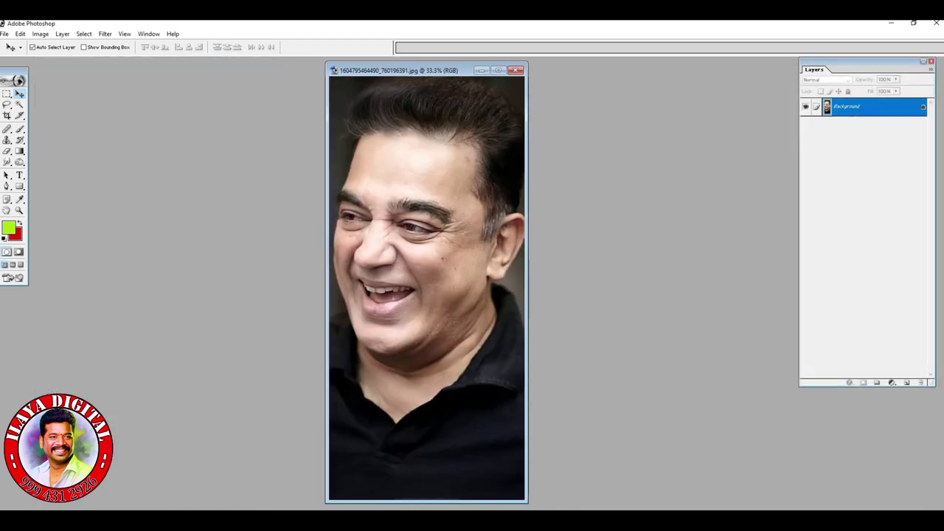
double_click(856, 107)
key(Return)
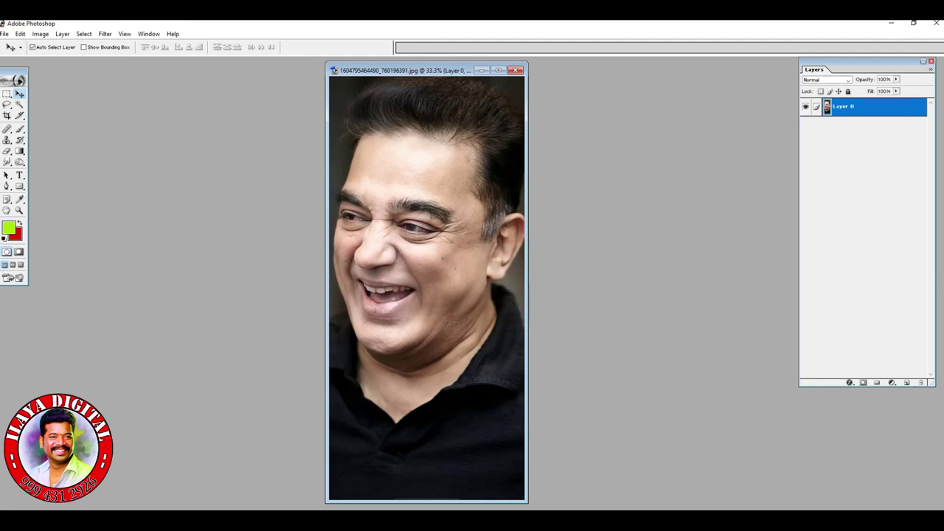
Set the photo's resolution to 300 pixels/inch and fit the whole image on screen
right_click(396, 71)
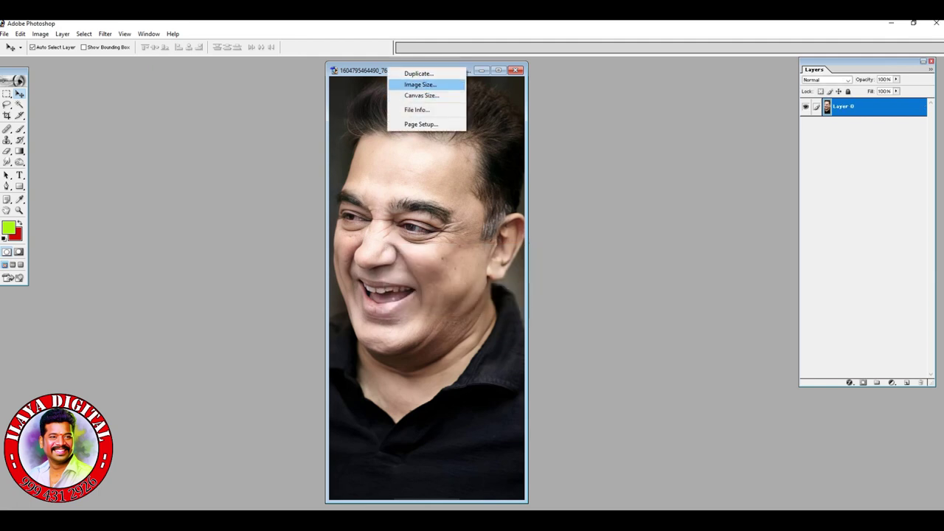
click(419, 84)
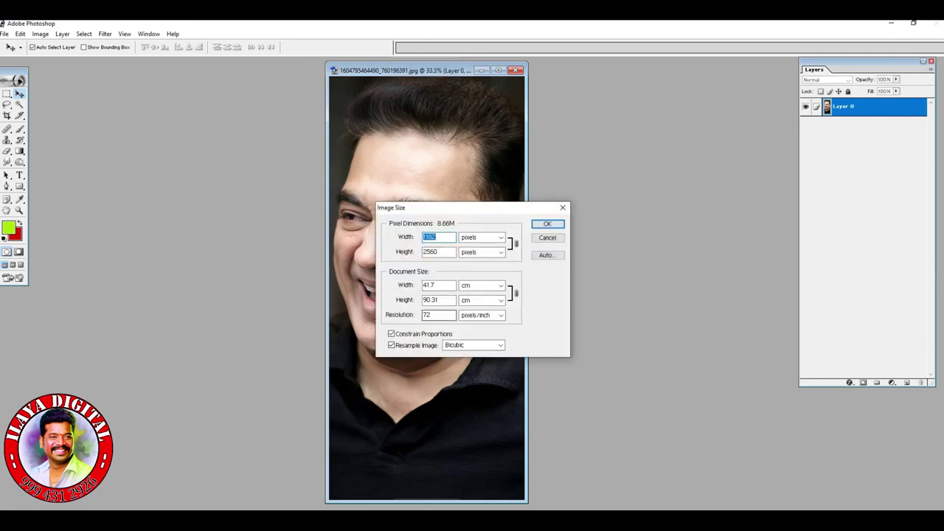
double_click(427, 315)
text(300)
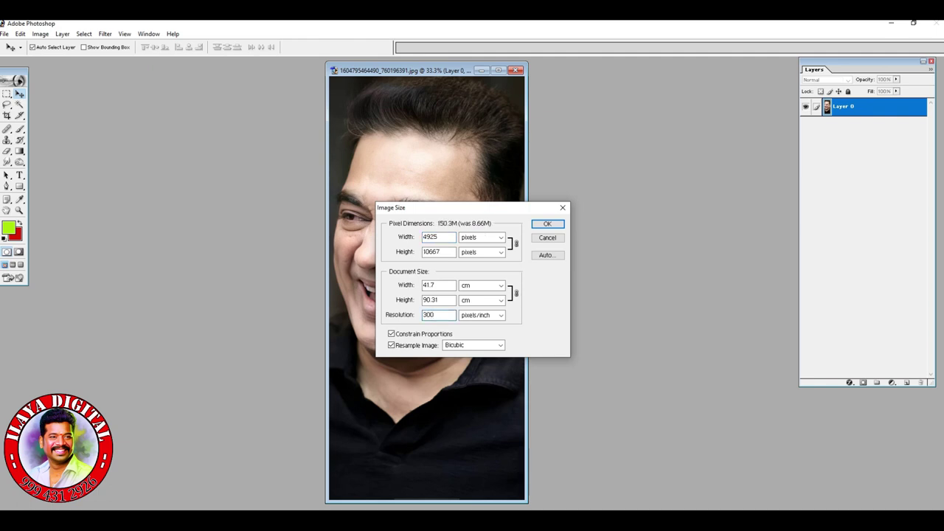
key(Return)
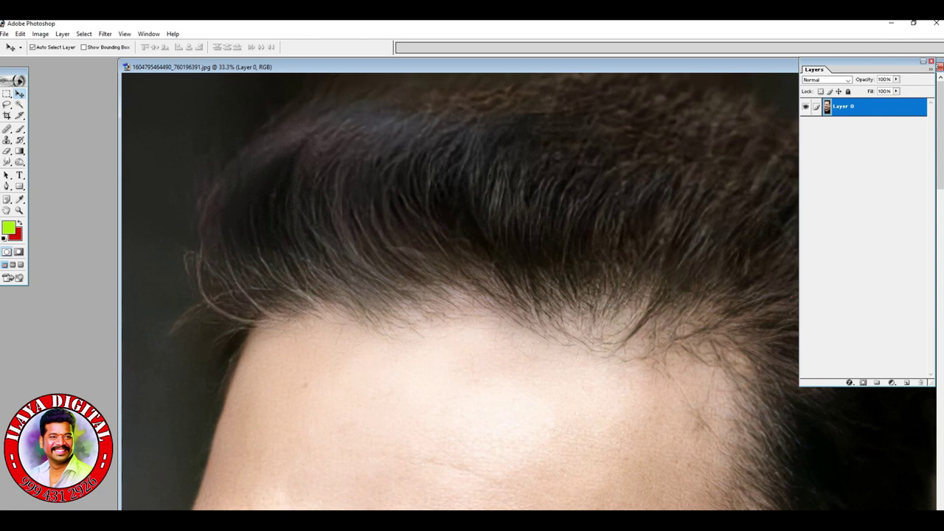
key(ctrl+0)
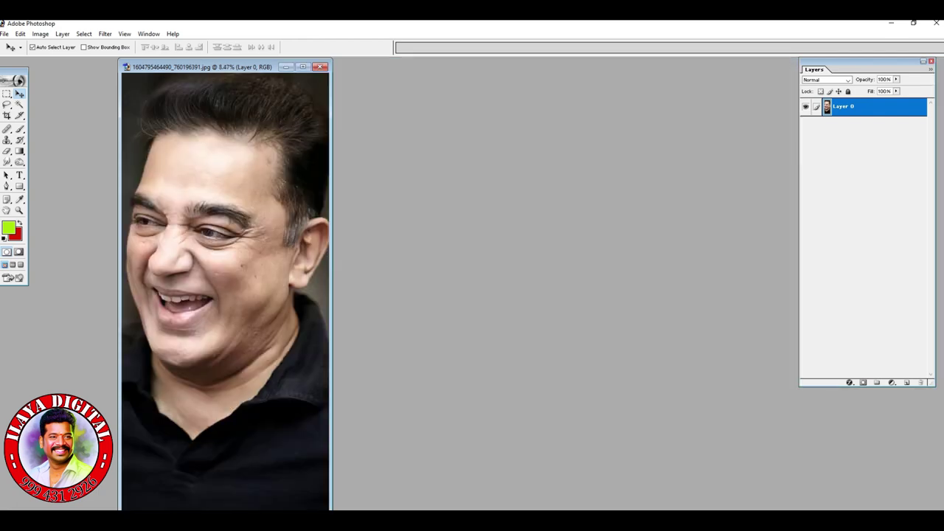
Create a 10 by 12 inch RGB document named "kamal 2020" at 300 pixels/inch and convert its background to a normal layer
key(ctrl+n)
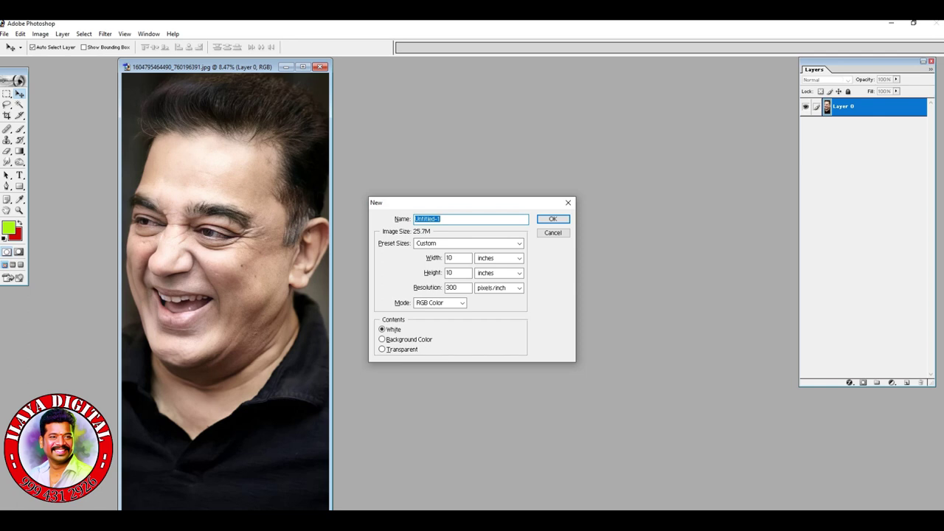
double_click(451, 273)
text(12)
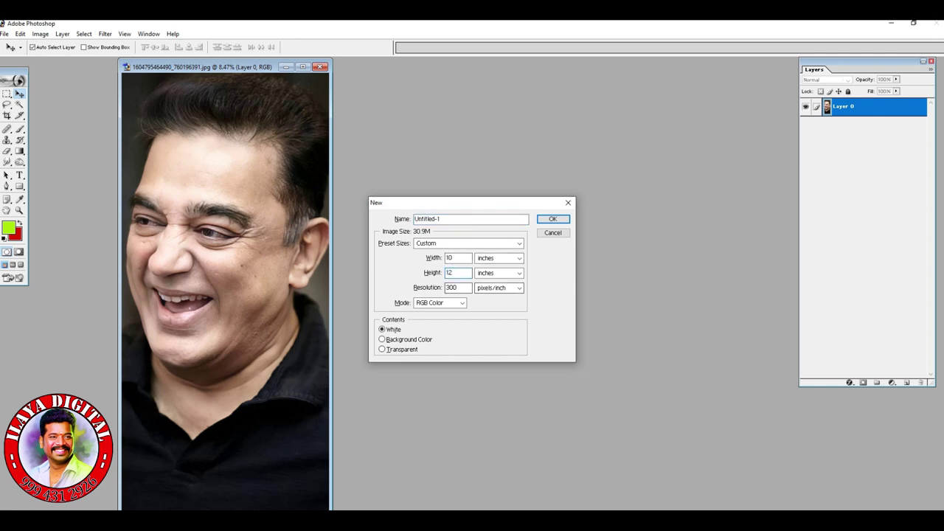
drag(444, 220, 414, 219)
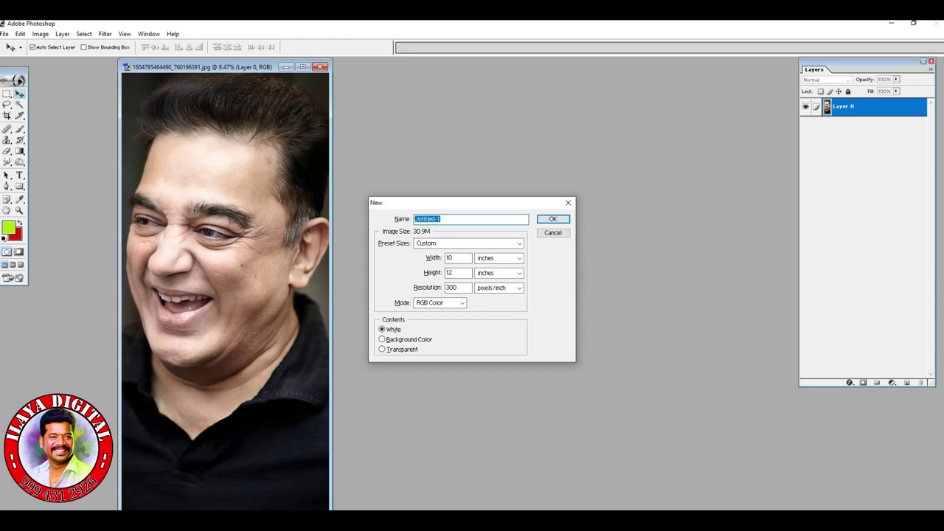
text(kamal 2020)
key(Return)
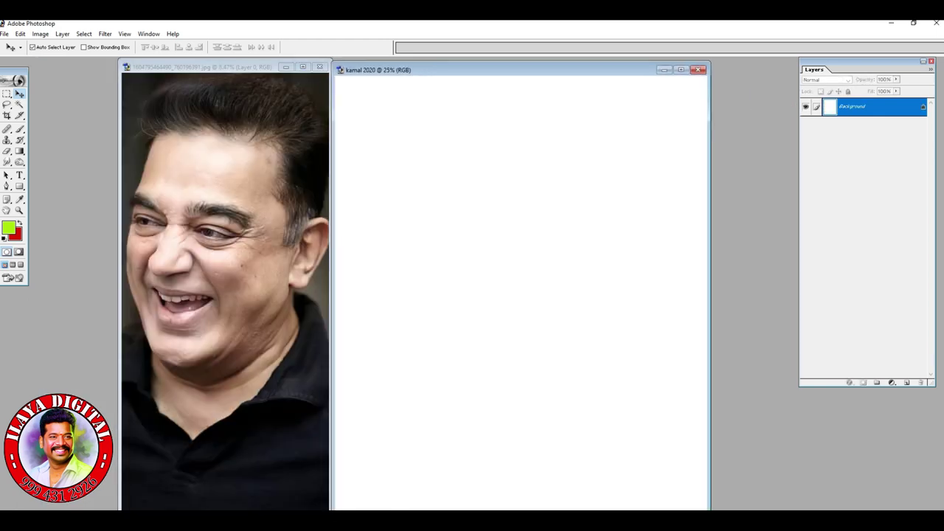
double_click(853, 107)
key(Return)
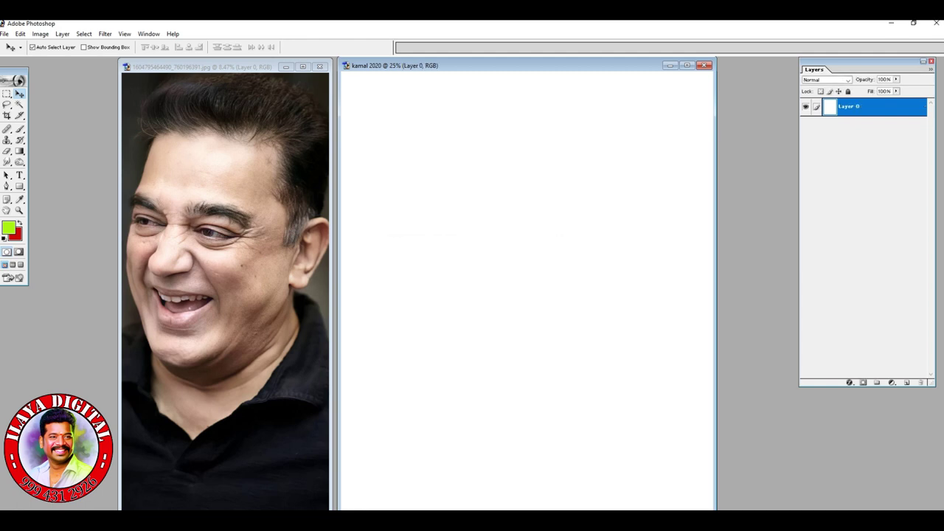
Try moving the photo layer into the kamal 2020 document, and undo the transfer
key(ctrl+Tab)
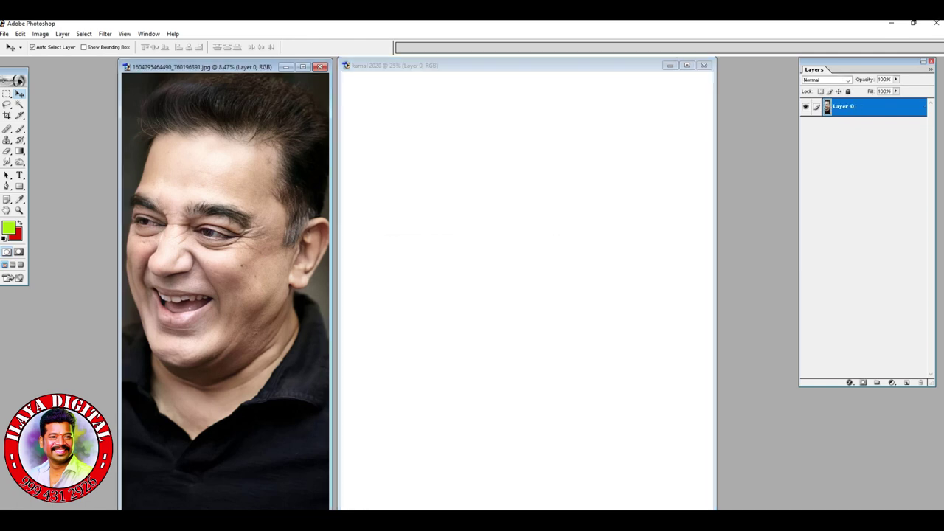
drag(277, 243, 413, 235)
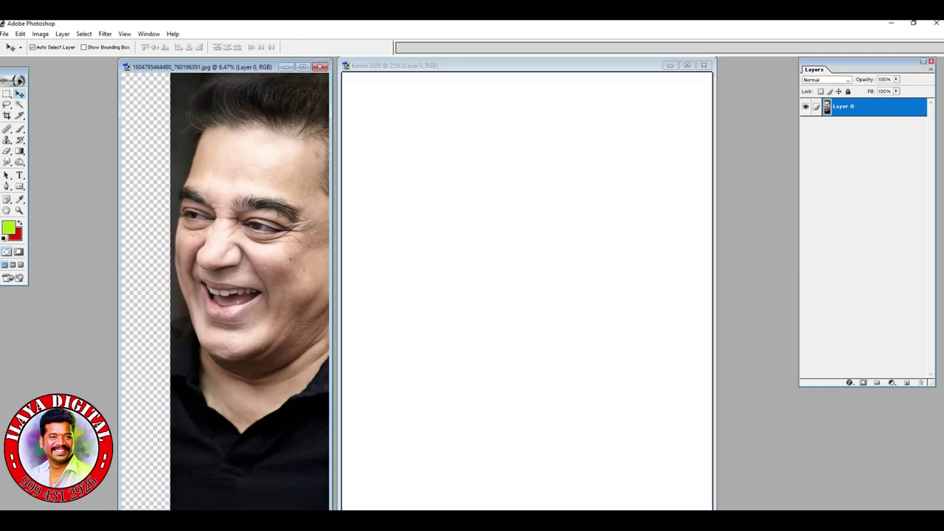
drag(516, 295, 516, 295)
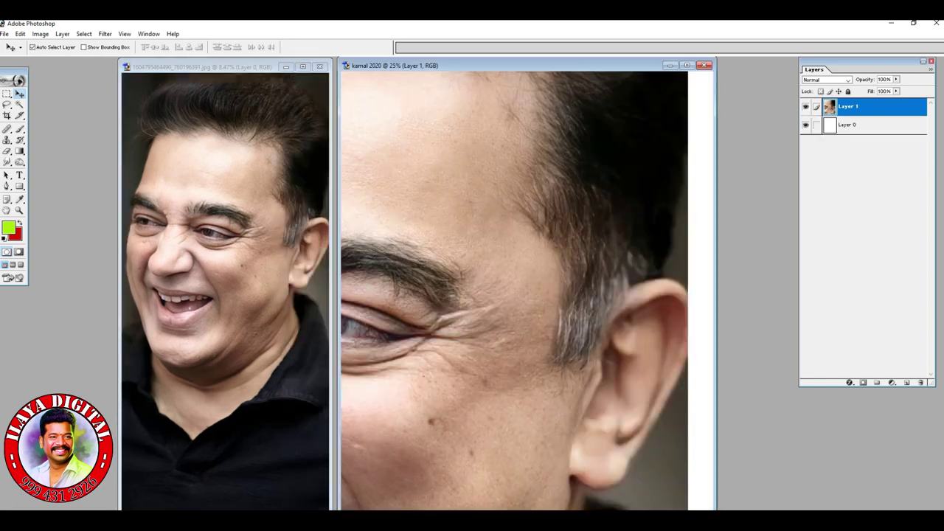
key(ctrl+z)
click(226, 244)
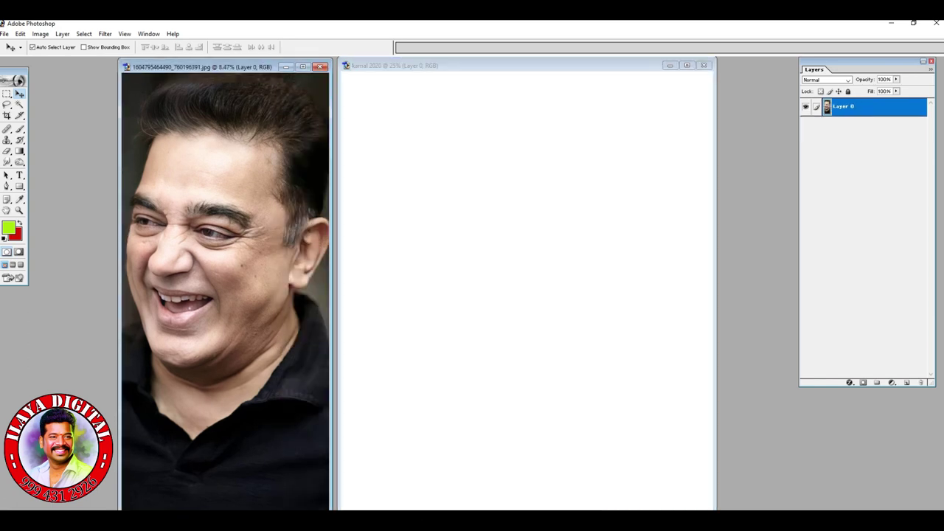
Paste a copy of the whole photo into the kamal 2020 document and close the original photo without saving
key(ctrl+Tab)
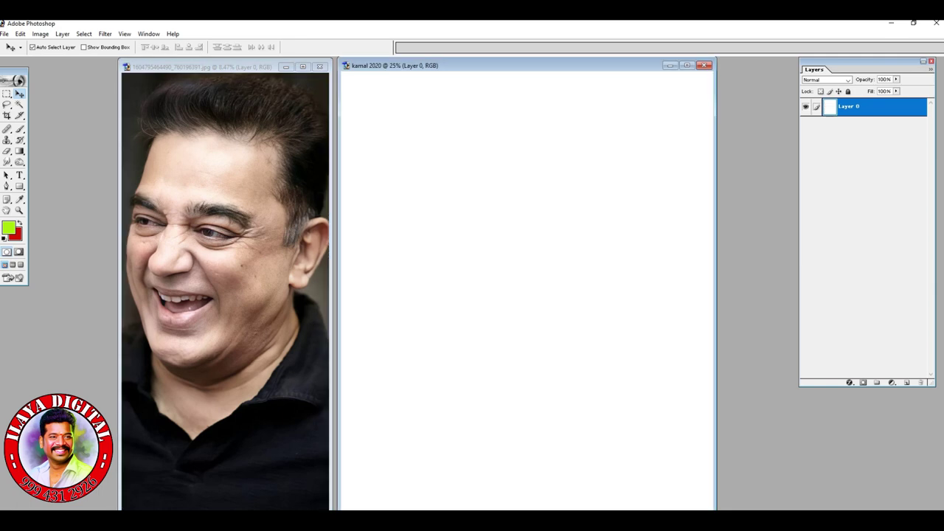
key(ctrl+v)
key(ctrl+Tab)
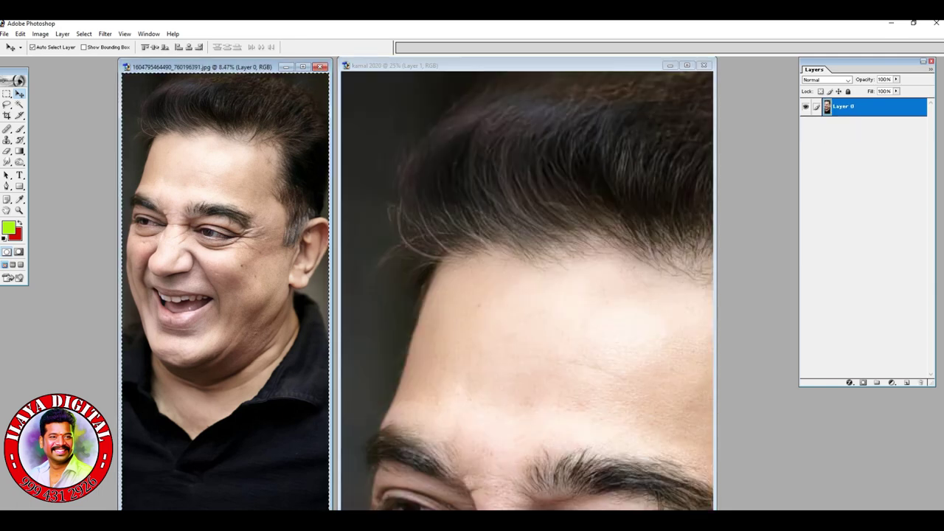
key(ctrl+w)
click(474, 218)
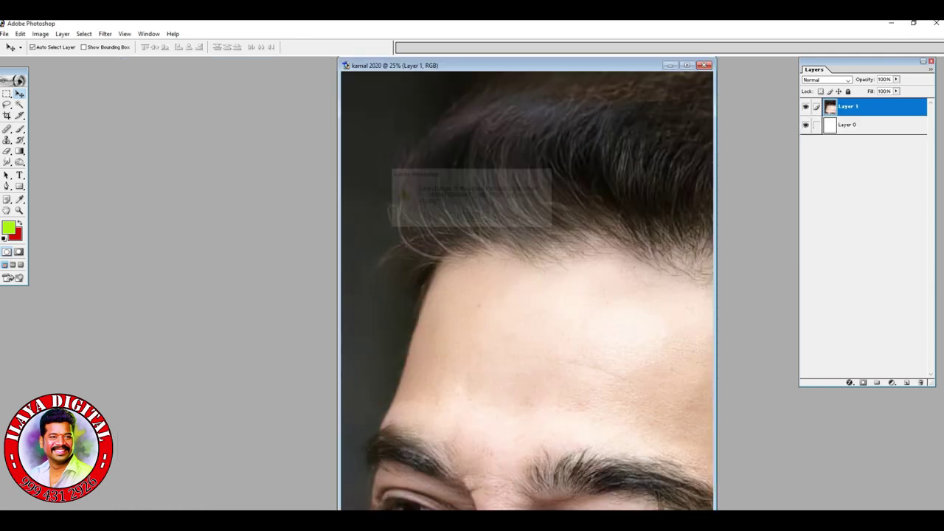
Undo the pasted photo and the layer conversion, and close the kamal 2020 document without saving
click(687, 66)
key(ctrl+minus)
key(ctrl+minus)
key(ctrl+minus)
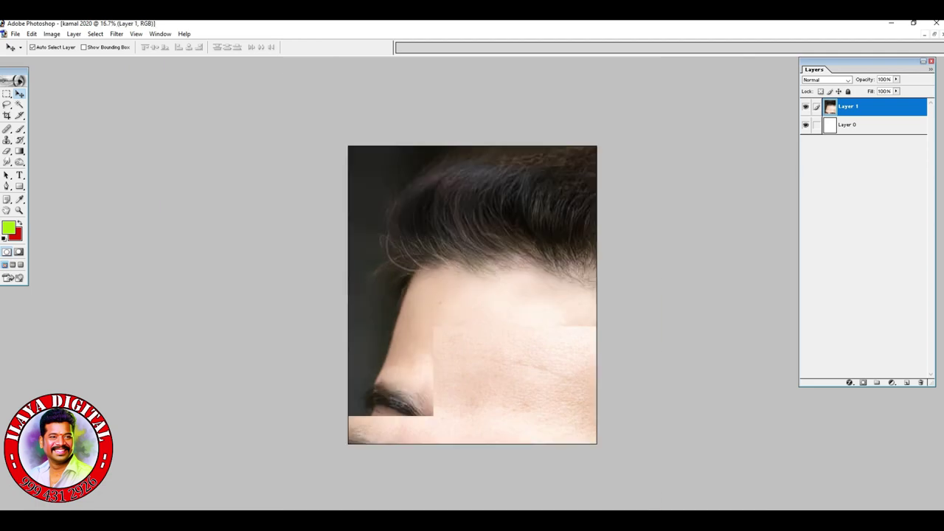
key(ctrl+minus)
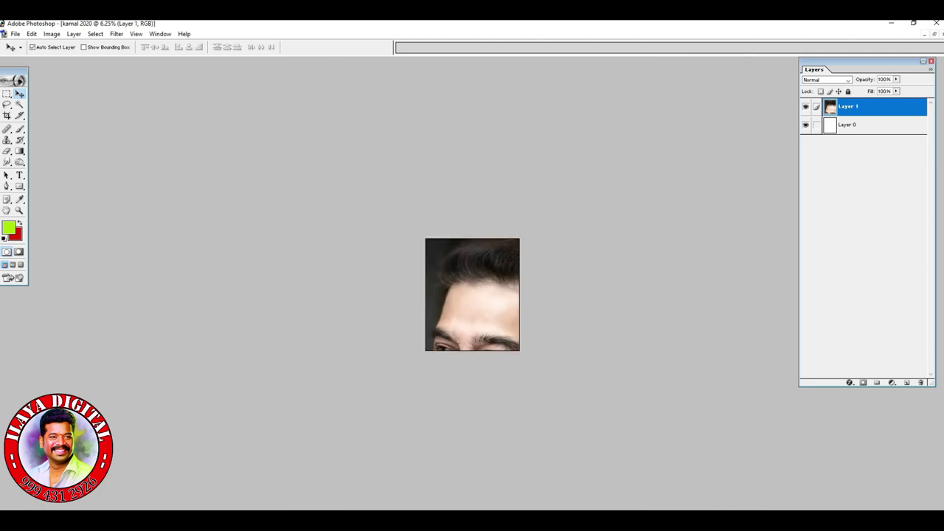
key(ctrl+alt+z)
key(ctrl+alt+z)
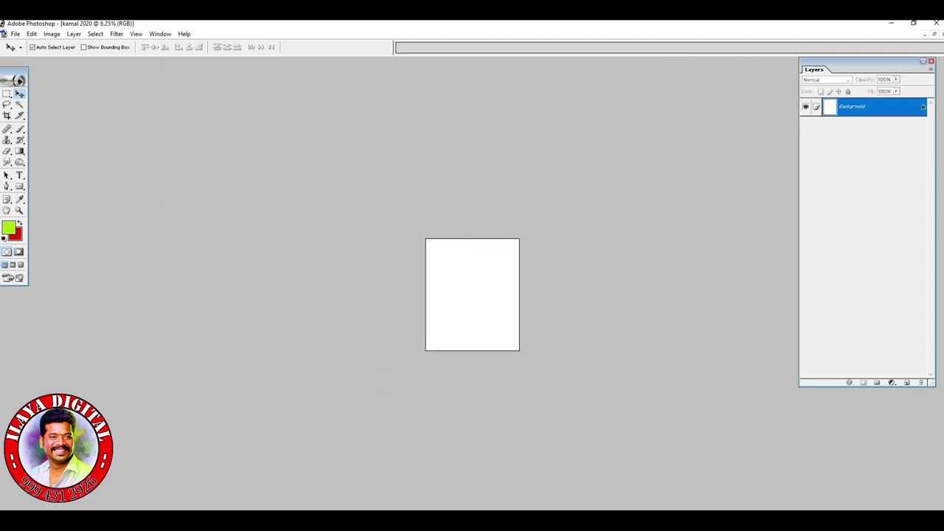
click(934, 33)
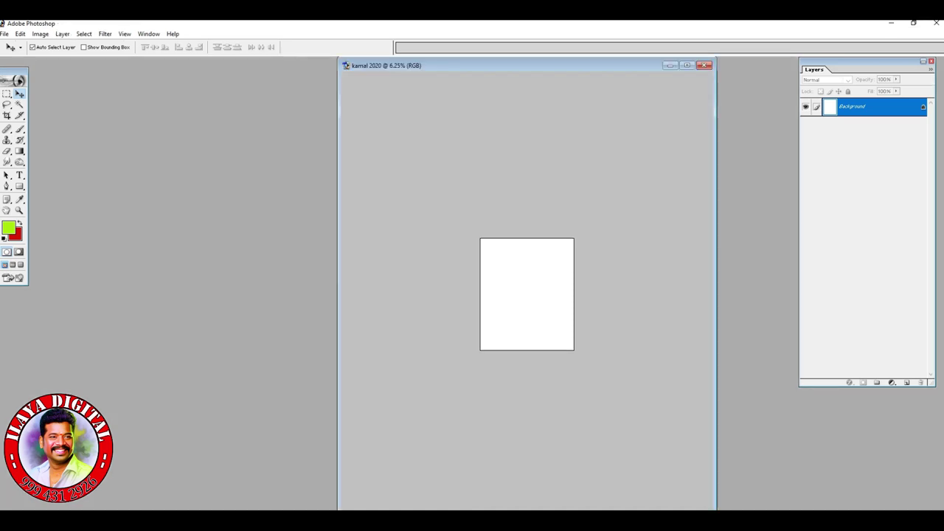
click(704, 65)
click(474, 214)
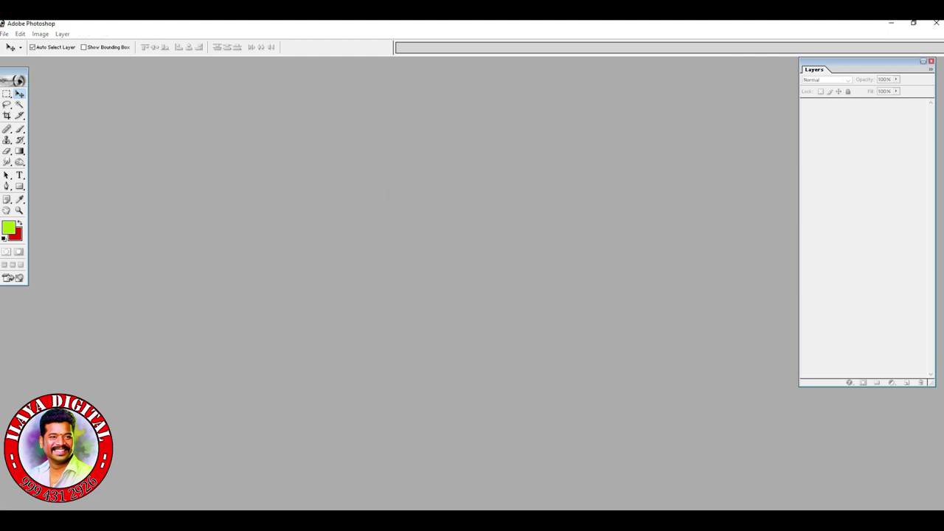
key(ctrl+o)
double_click(778, 124)
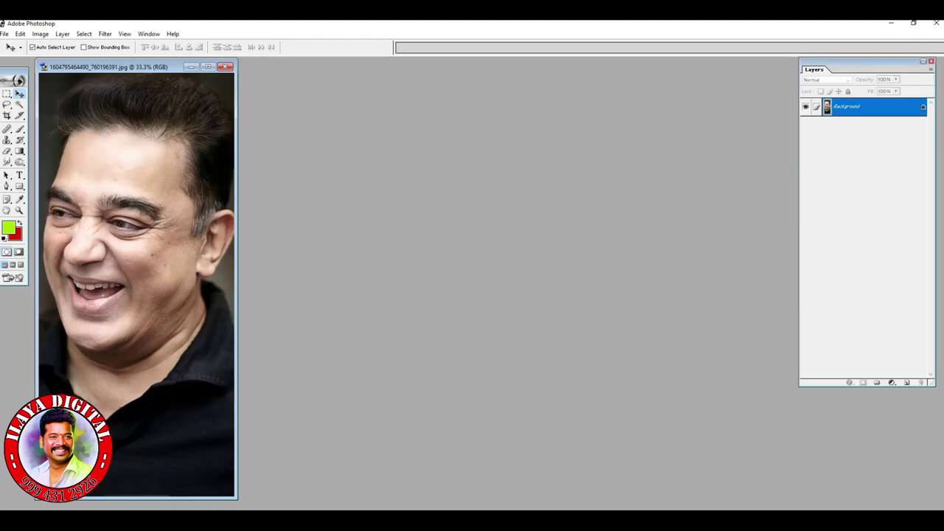
Create a 10 by 12 inch RGB document named "kamal" at 300 pixels/inch and convert its background to a normal layer
key(ctrl+n)
text(kamal)
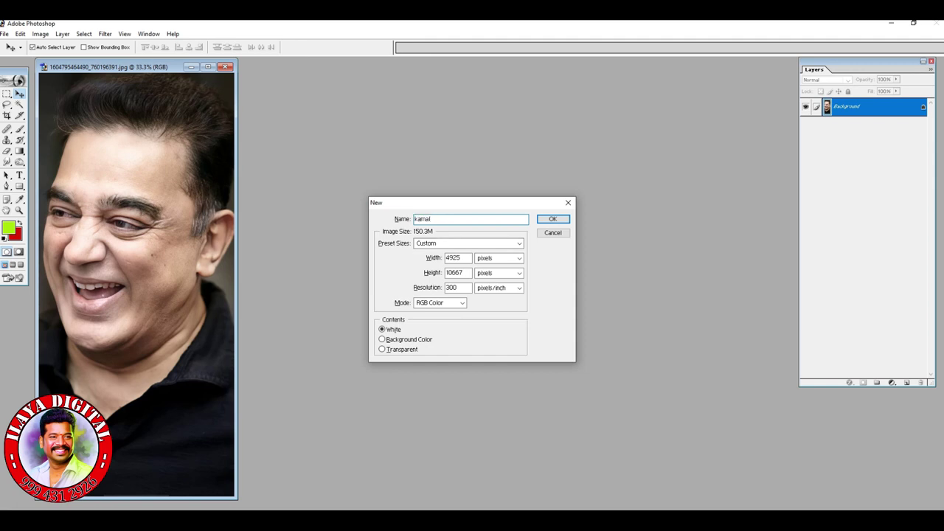
click(499, 257)
click(493, 273)
click(499, 273)
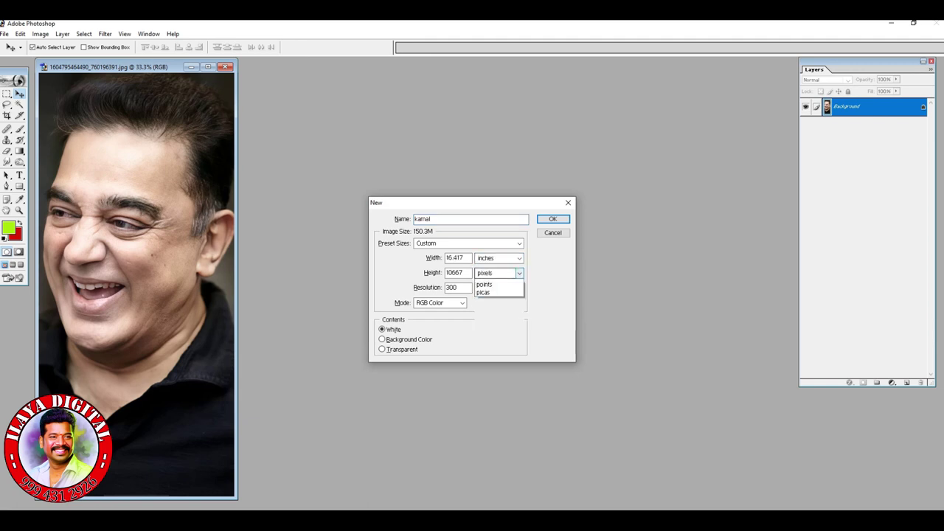
click(493, 288)
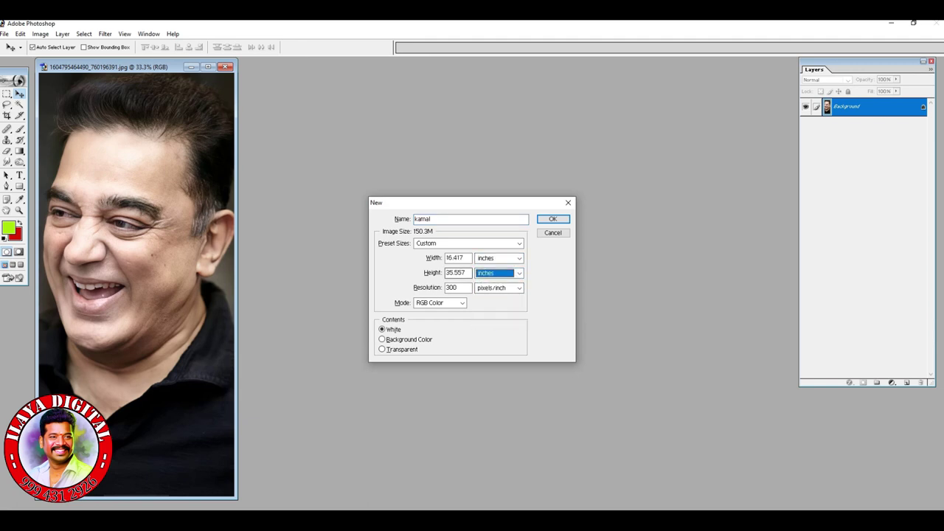
double_click(456, 273)
text(12)
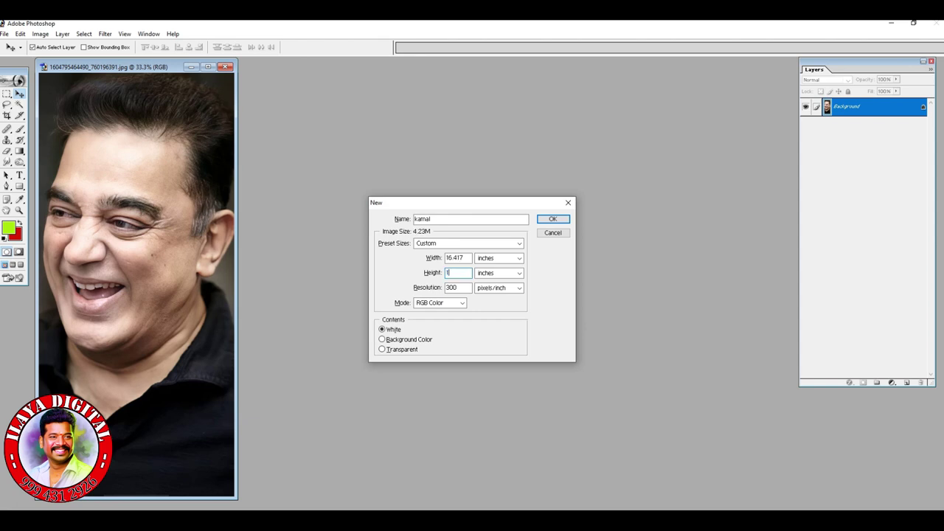
double_click(456, 258)
text(10)
key(Return)
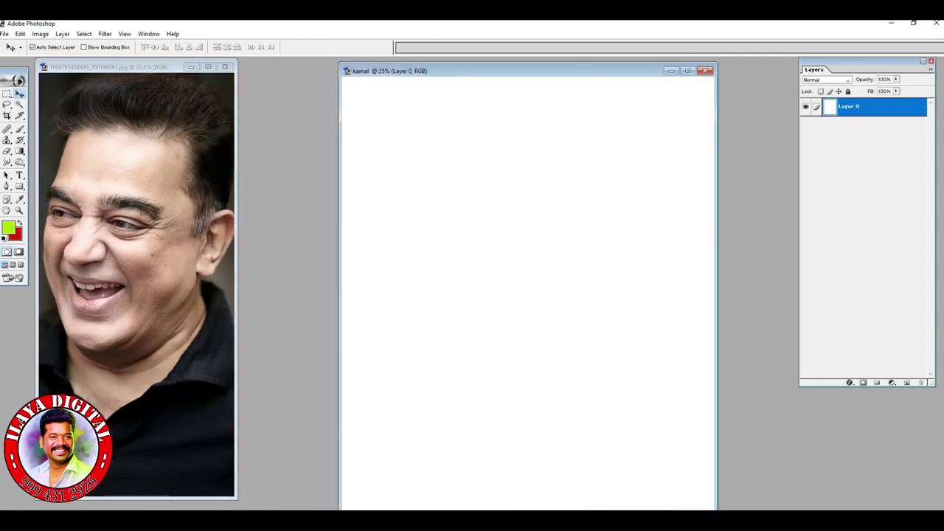
Set the resolution of the portrait photo to 300 pixels/inch
click(124, 67)
right_click(124, 67)
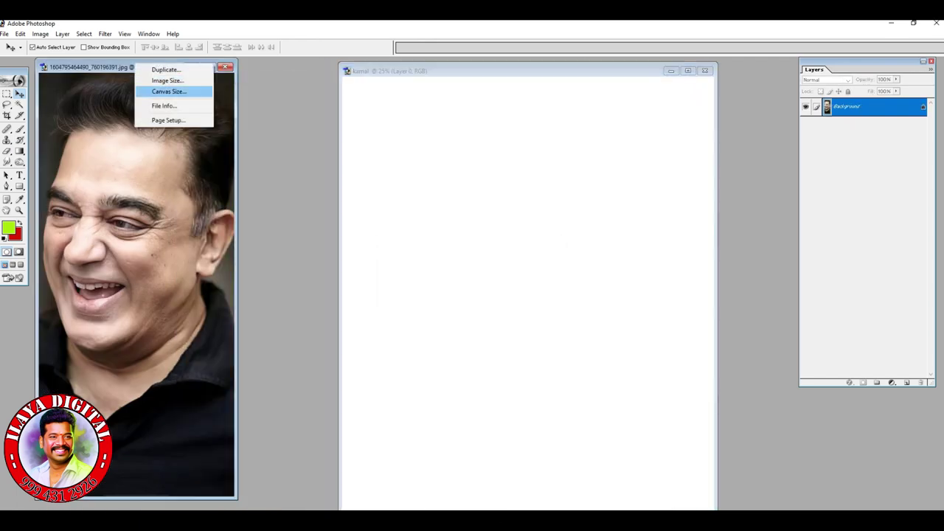
click(158, 80)
double_click(428, 315)
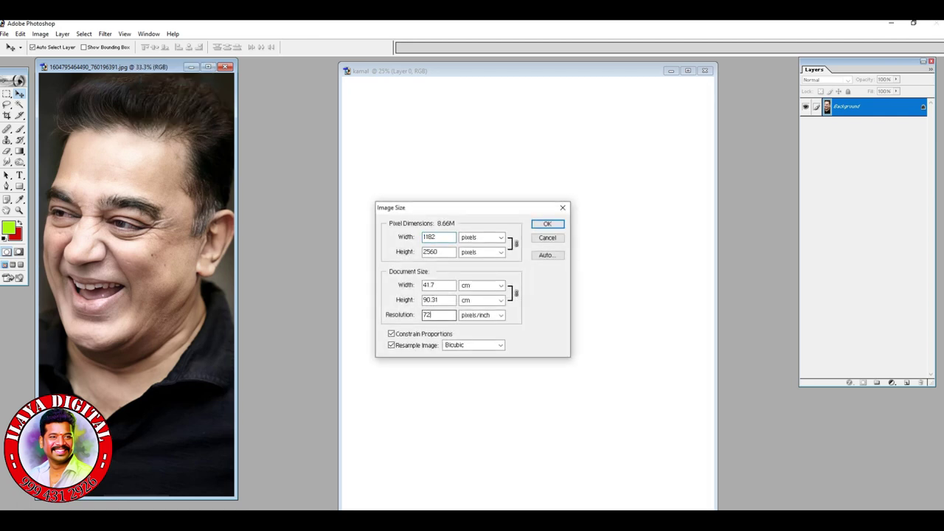
text(300)
key(Return)
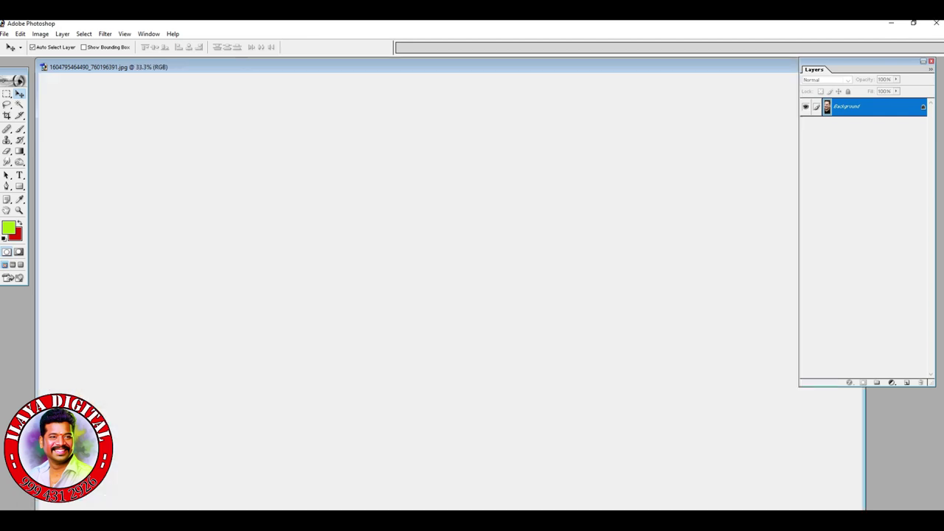
Try to paste the copied portrait photo into the kamal document
key(ctrl+0)
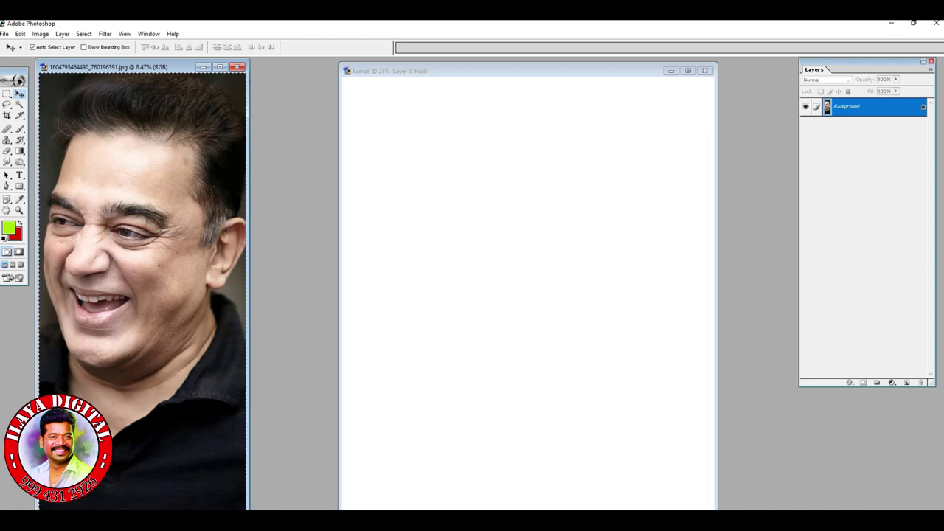
key(ctrl+Tab)
key(ctrl+v)
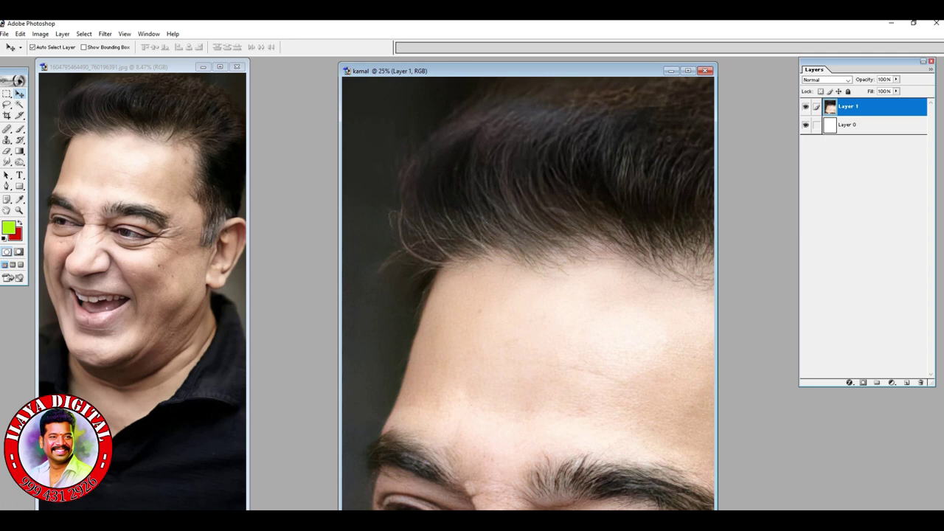
key(ctrl+minus)
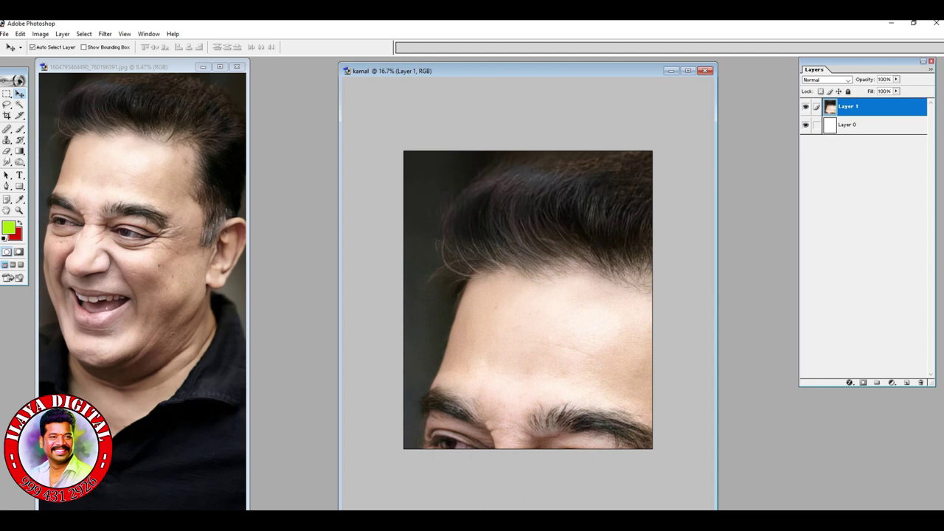
Undo the pasted photo and the conversion of the background to a normal layer
key(ctrl+alt+z)
key(ctrl+alt+z)
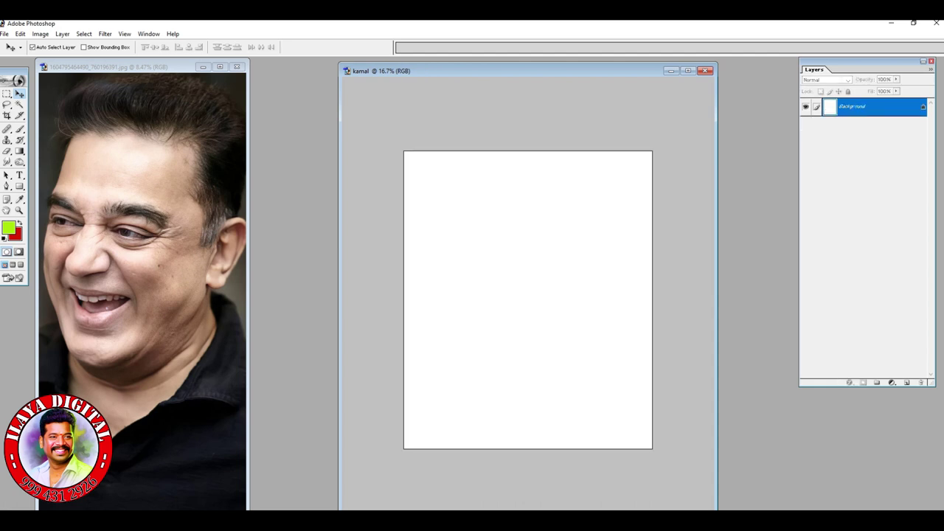
key(ctrl+0)
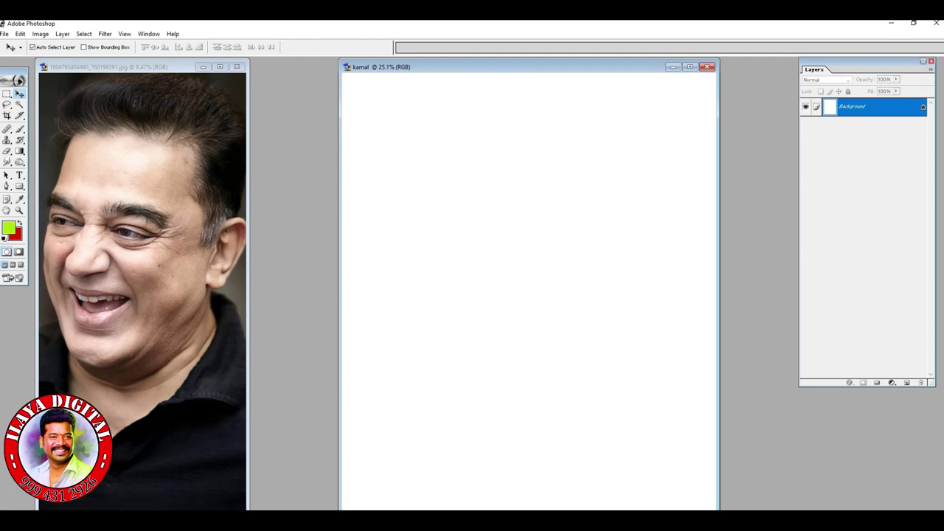
Copy the portrait photo into the kamal document as a new layer and close the original photo without saving
key(ctrl+Tab)
key(ctrl+a)
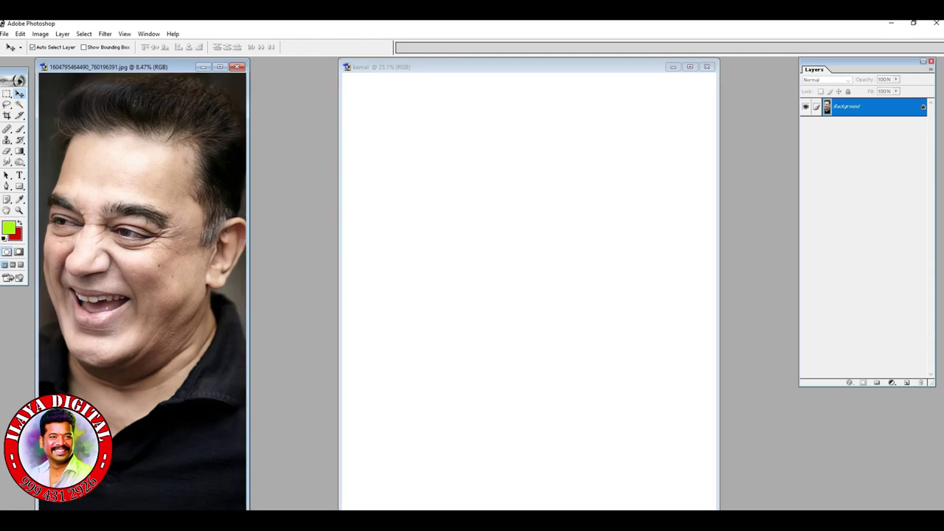
drag(142, 280, 475, 284)
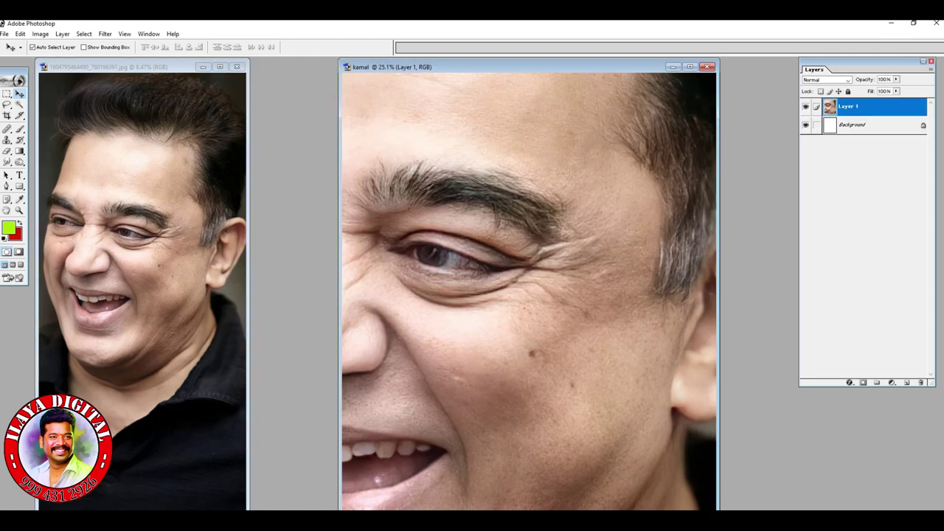
click(184, 67)
click(236, 66)
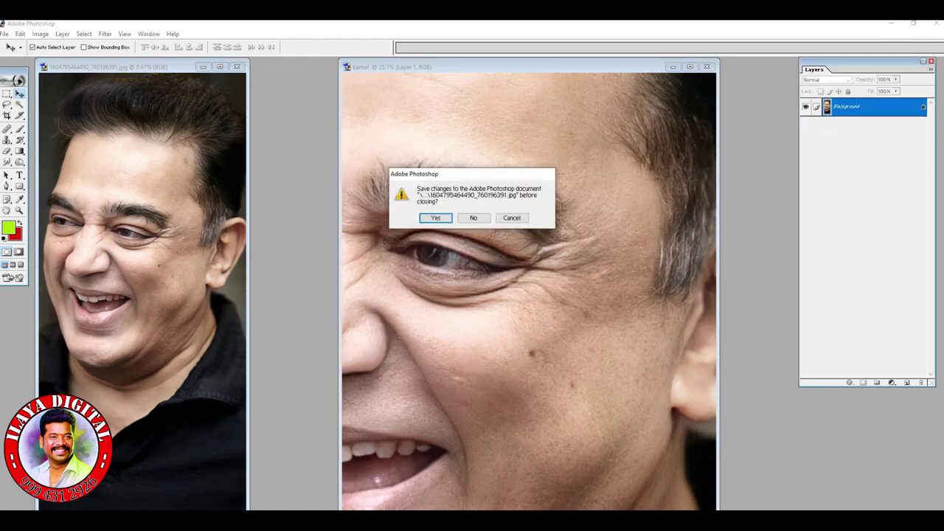
click(474, 218)
Scale the portrait layer proportionally to about 24.9% and place it in the upper-left corner of the page
drag(487, 243, 465, 353)
click(690, 67)
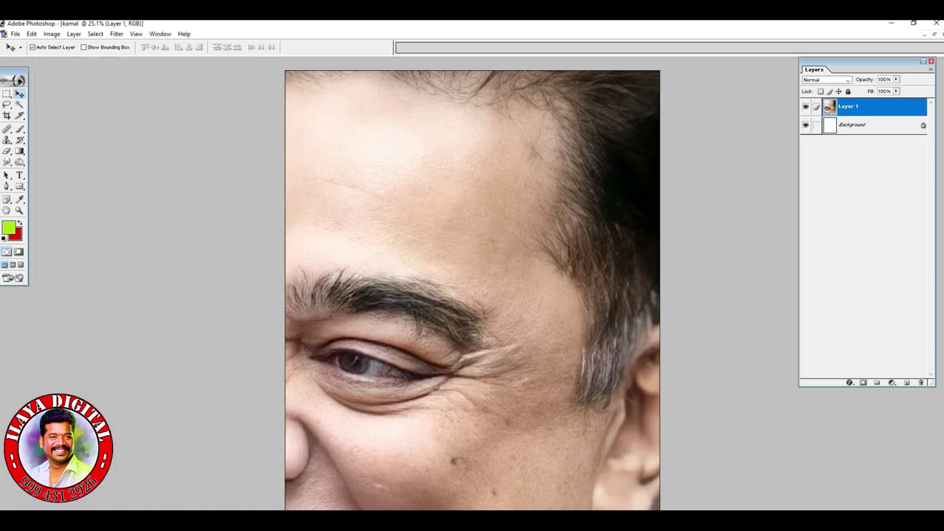
key(ctrl+minus)
key(ctrl+minus)
key(ctrl+minus)
key(ctrl+minus)
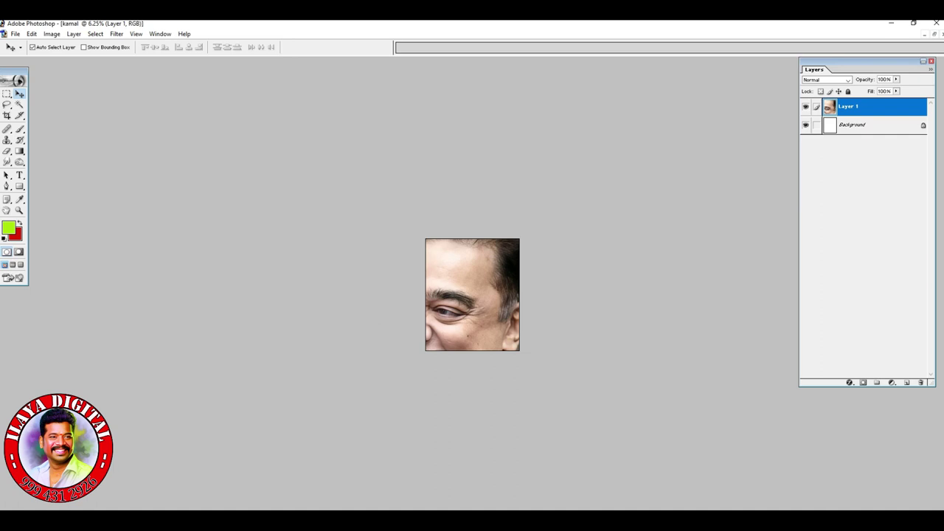
key(ctrl+t)
drag(532, 194, 475, 319)
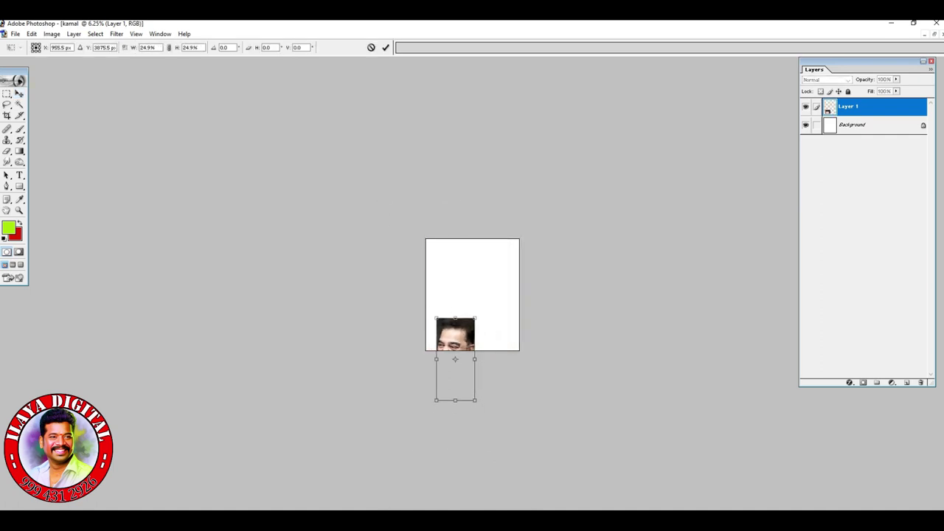
key(Return)
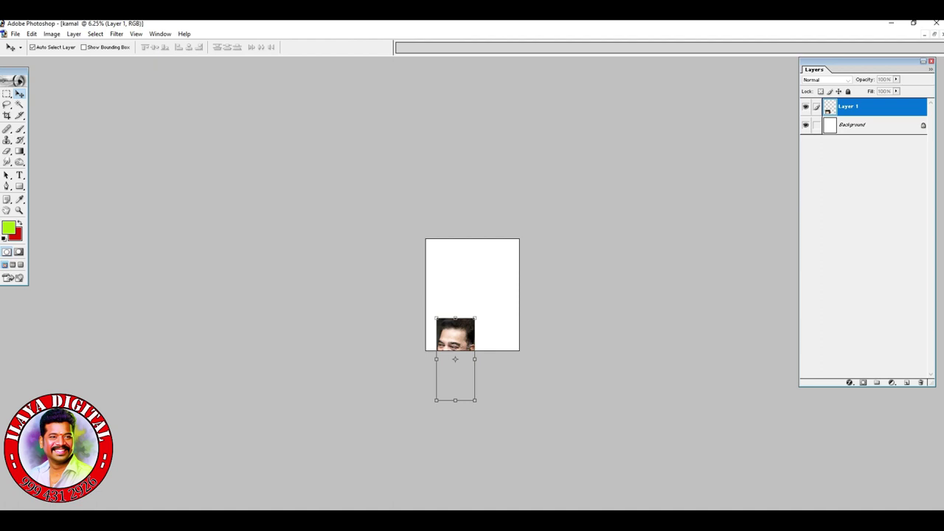
drag(455, 358, 444, 279)
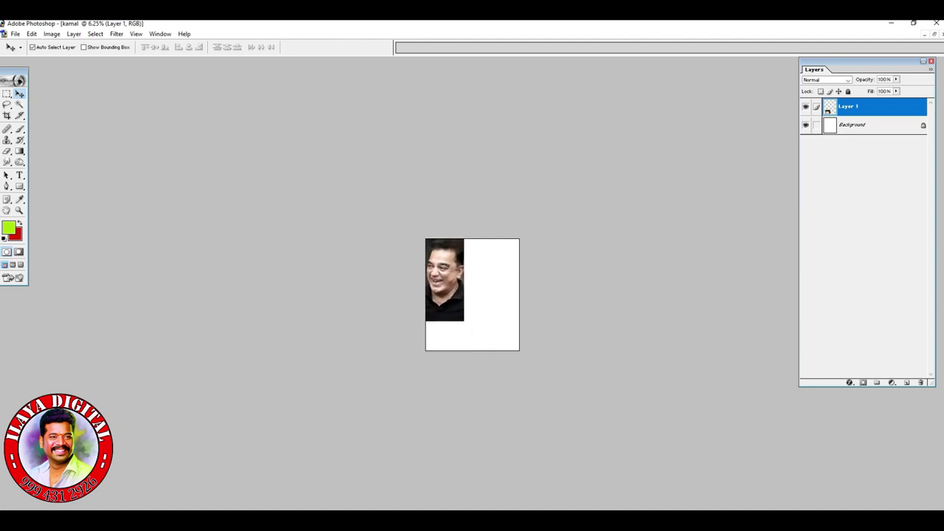
Enlarge the portrait layer proportionally to about 169.6% and place it roughly centred across the page, with the hair just below the upper edge
key(ctrl+0)
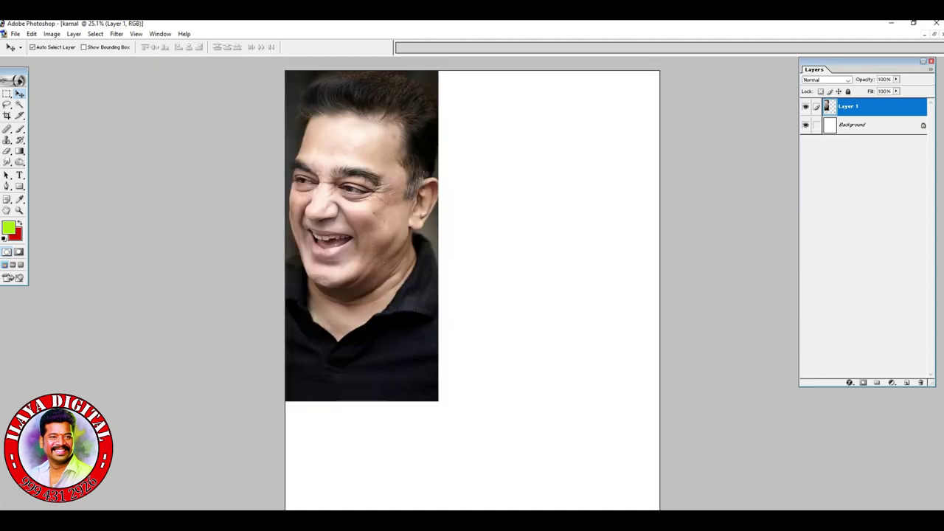
key(ctrl+t)
drag(438, 401, 500, 509)
drag(401, 422, 464, 430)
drag(456, 312, 457, 302)
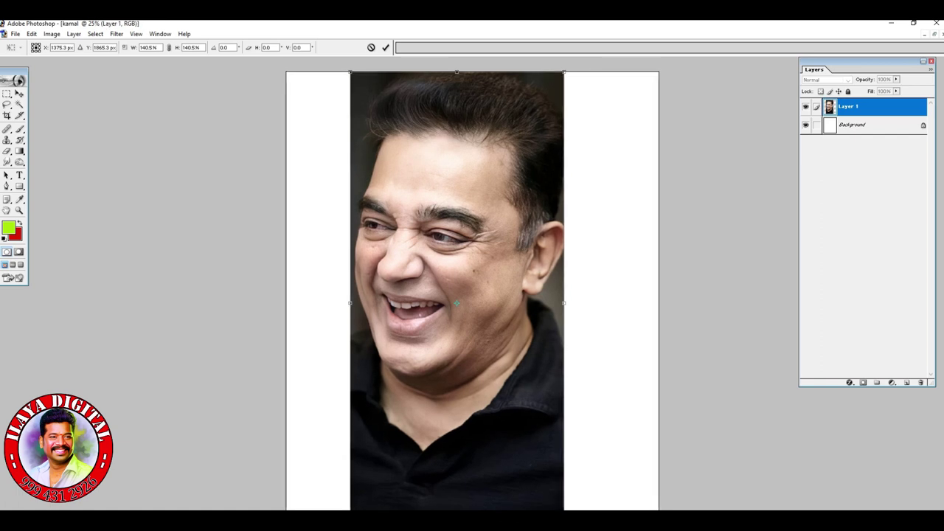
key(ctrl+minus)
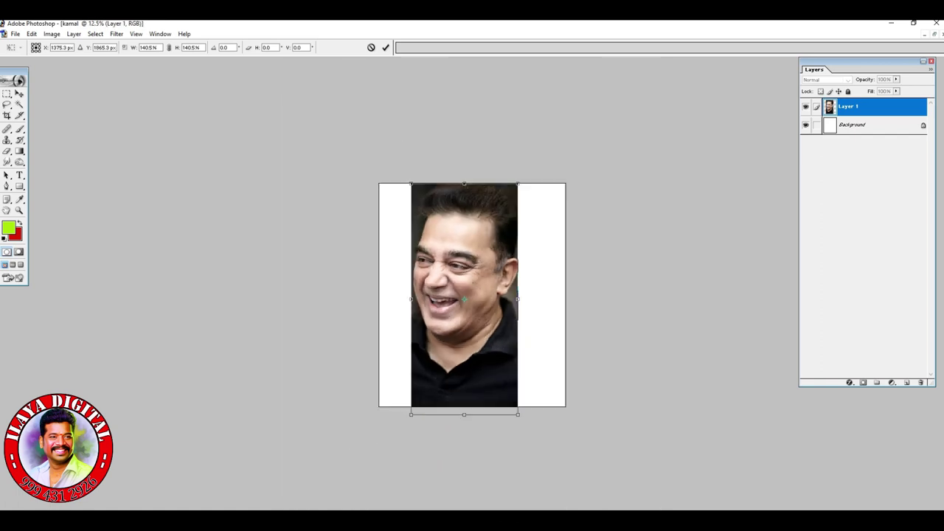
drag(518, 415, 548, 480)
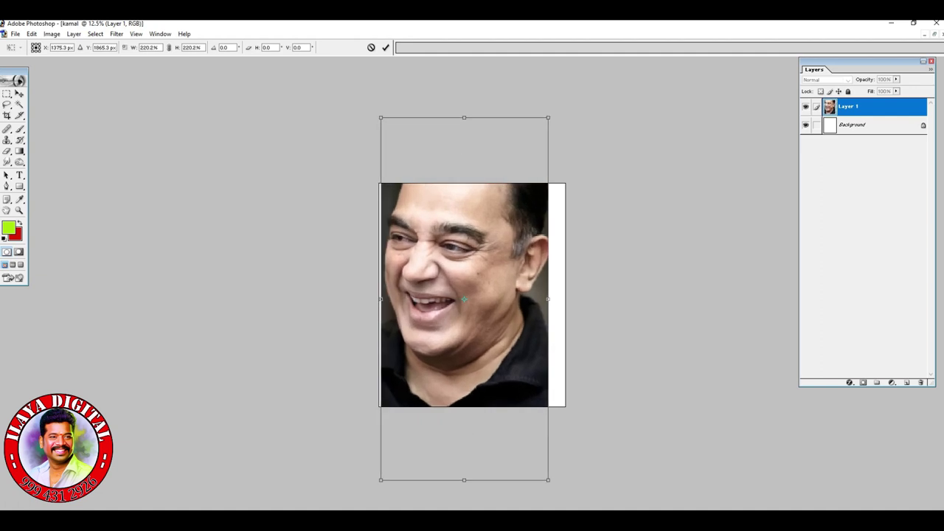
drag(461, 273, 463, 325)
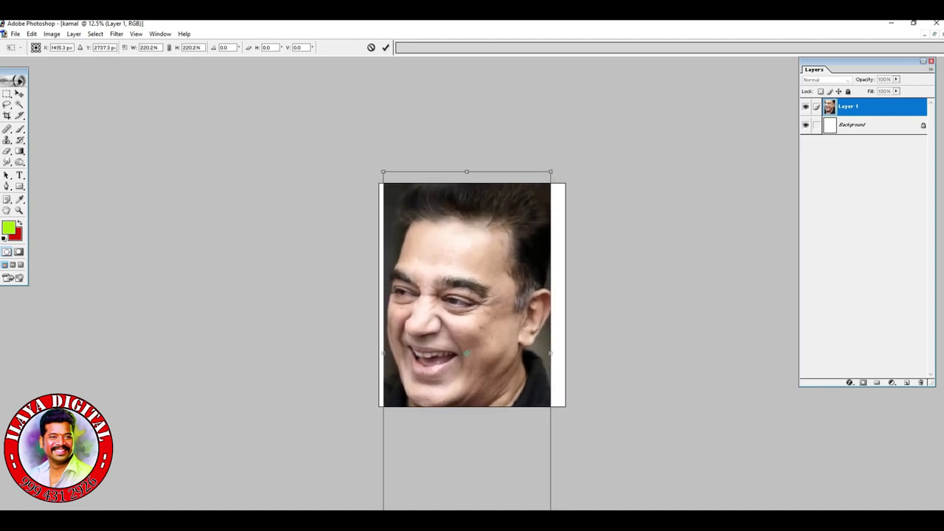
drag(384, 169, 402, 210)
drag(465, 310, 465, 283)
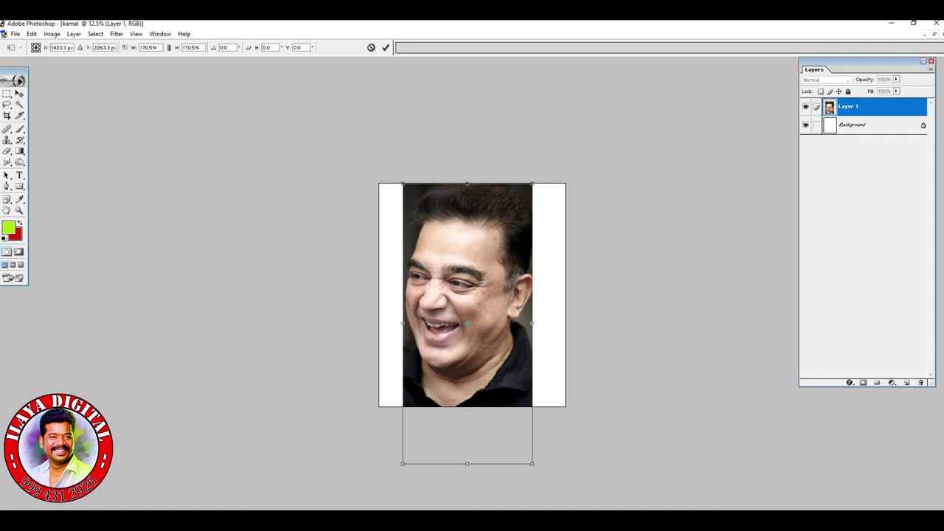
mouse_move(532, 464)
mouse_down()
mouse_move(541, 482)
mouse_move(532, 463)
mouse_up()
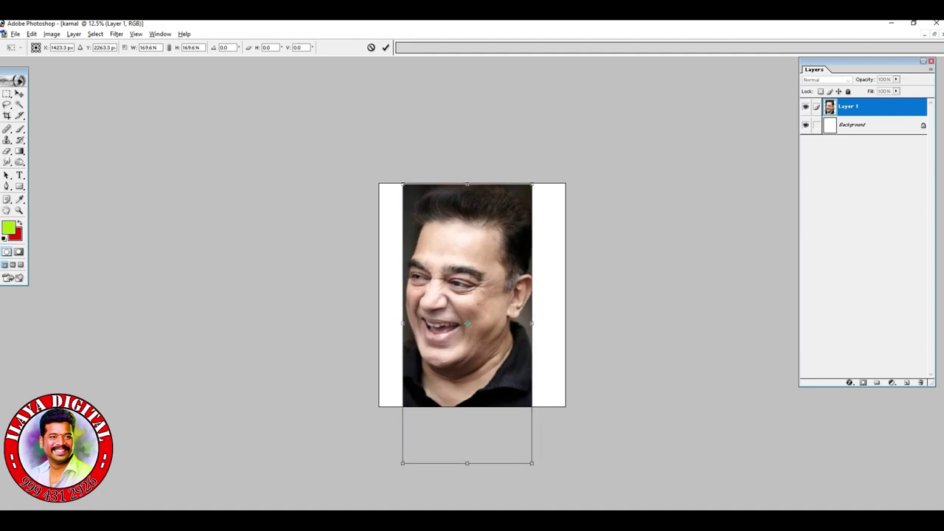
key(Return)
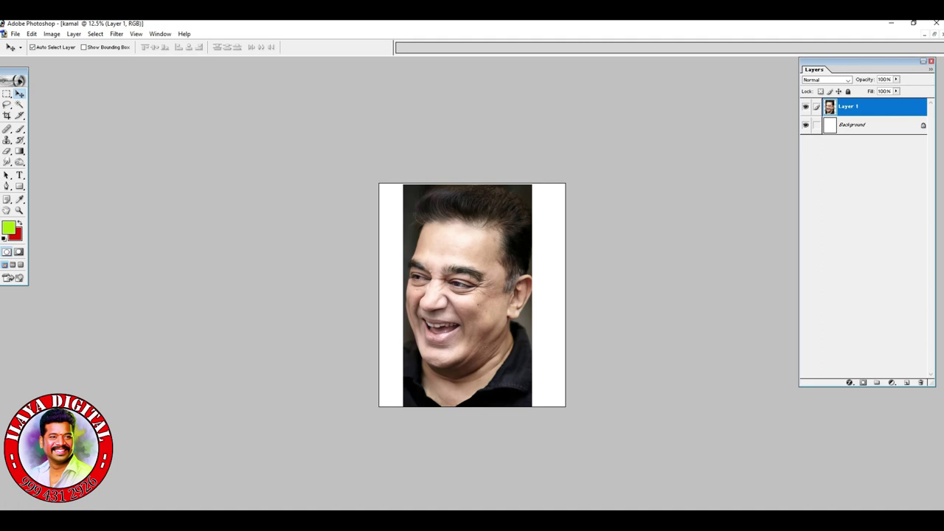
Enlarge the portrait layer to about 101.3% around its centre so it reaches past the page's upper edge
key(ctrl+0)
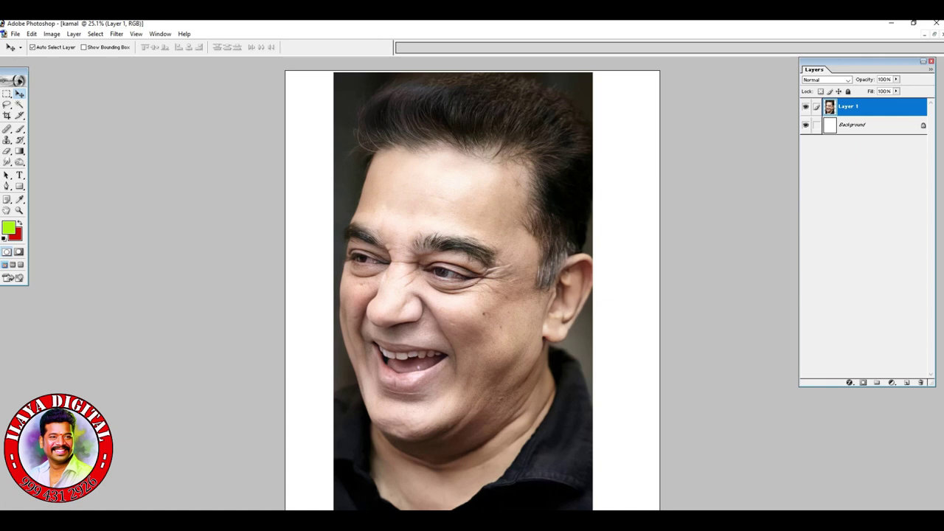
key(ctrl+t)
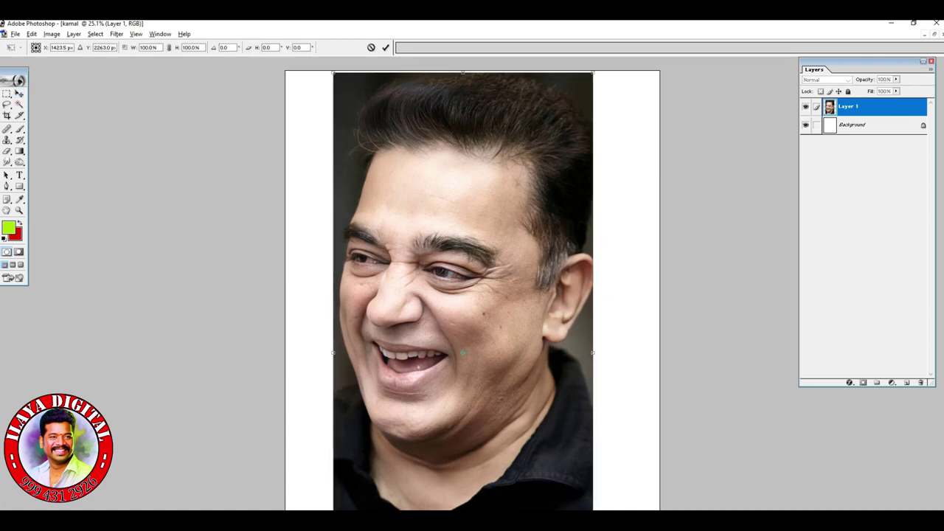
drag(593, 72, 594, 68)
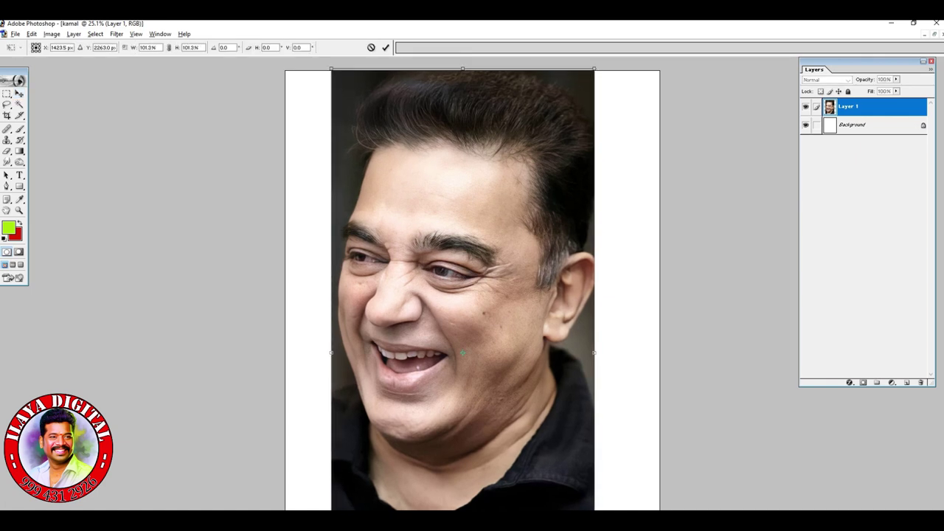
key(Return)
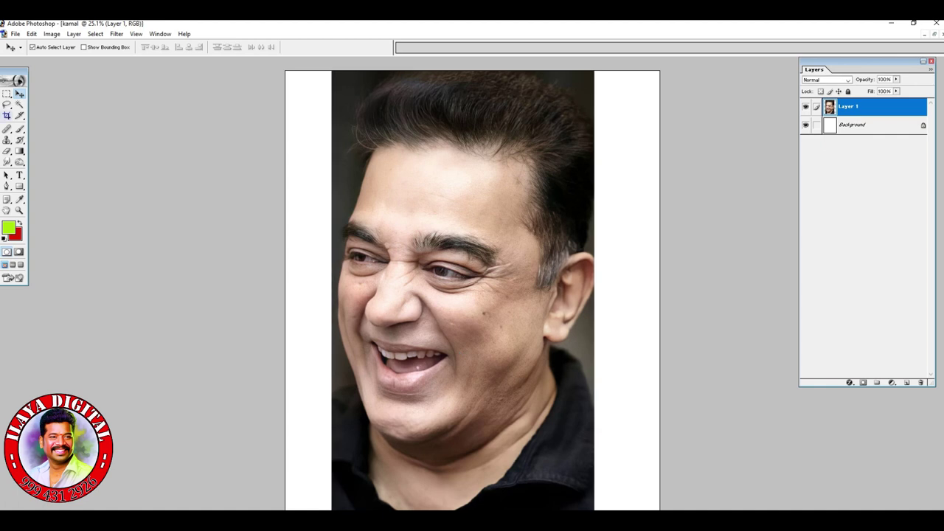
Crop the document to the portrait's width, cutting off the white margins on both sides
click(7, 115)
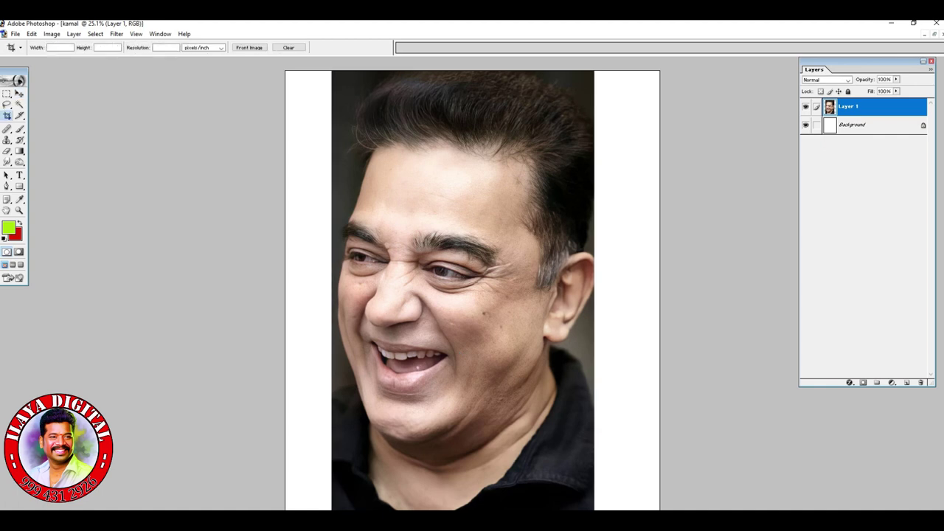
mouse_move(333, 71)
mouse_down()
mouse_move(392, 410)
mouse_move(599, 509)
mouse_move(595, 517)
mouse_up()
key(Return)
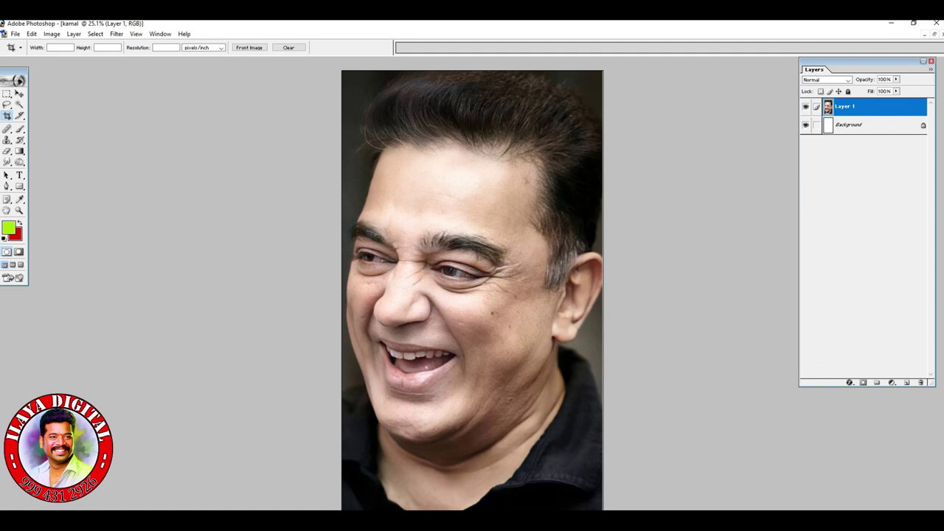
Start a Pen path at the photo's right edge and run it through both bottom corners to shoulder height on the left edge
key(p)
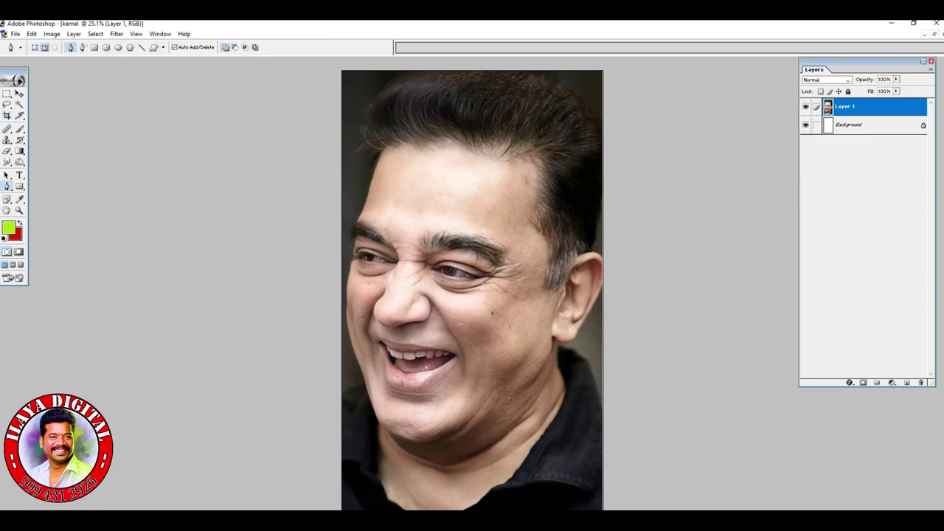
key(ctrl+plus)
key(ctrl+plus)
scroll(472, 283, down, 6)
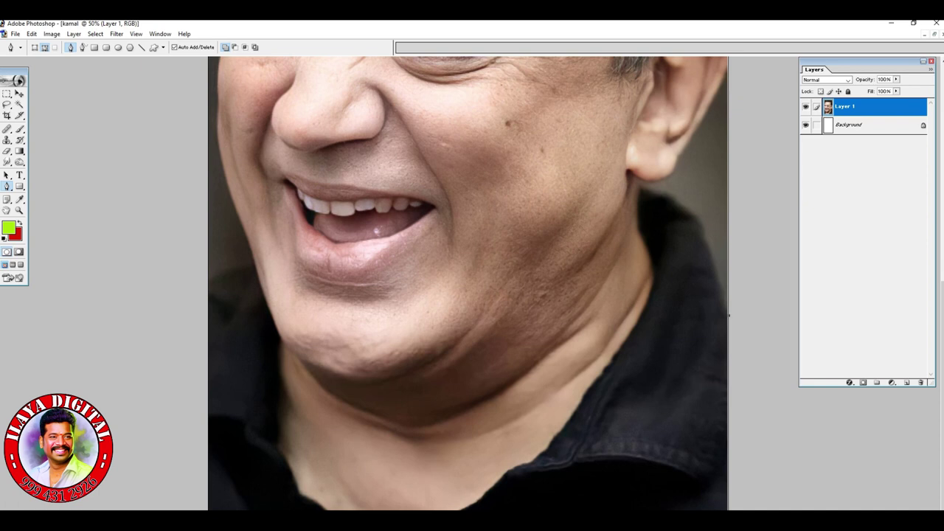
key(ctrl+minus)
key(ctrl+minus)
key(ctrl+minus)
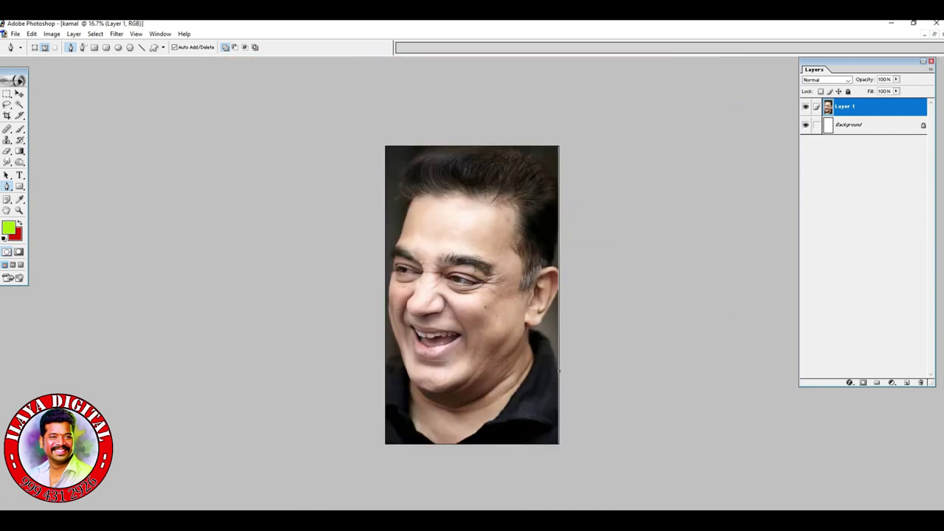
click(558, 444)
click(386, 444)
click(385, 362)
Curve the path over the left shoulder to the jawline and remove the anchor's outgoing direction handle there
key(ctrl+plus)
key(ctrl+plus)
key(ctrl+plus)
key(ctrl+plus)
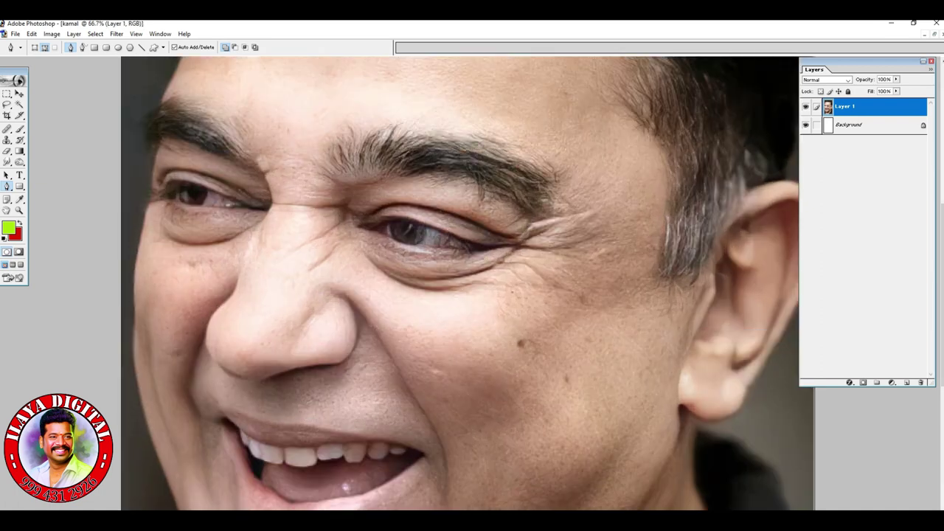
scroll(472, 284, down, 5)
drag(180, 319, 217, 314)
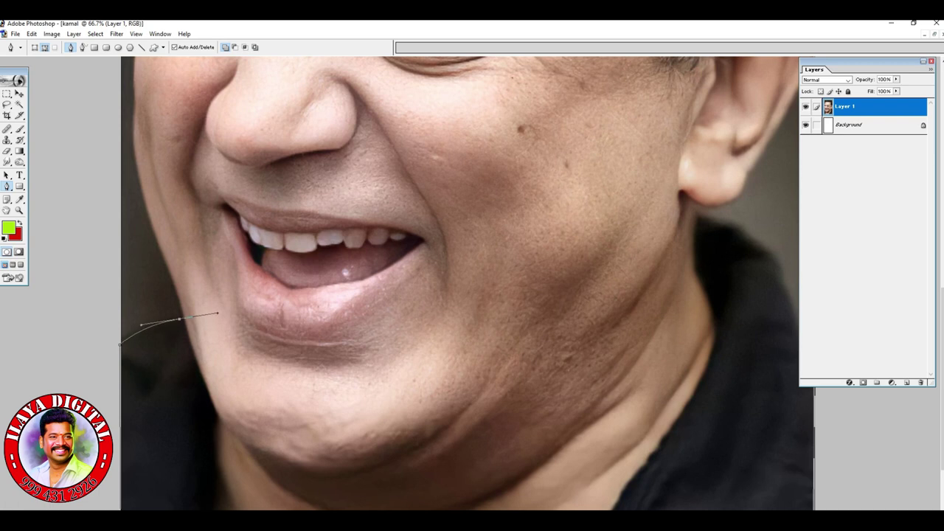
alt+click(179, 320)
Continue the Pen path from the jawline with curved anchors up the outer cheek to the corner of the eye
scroll(468, 283, up, 3)
drag(157, 353, 148, 332)
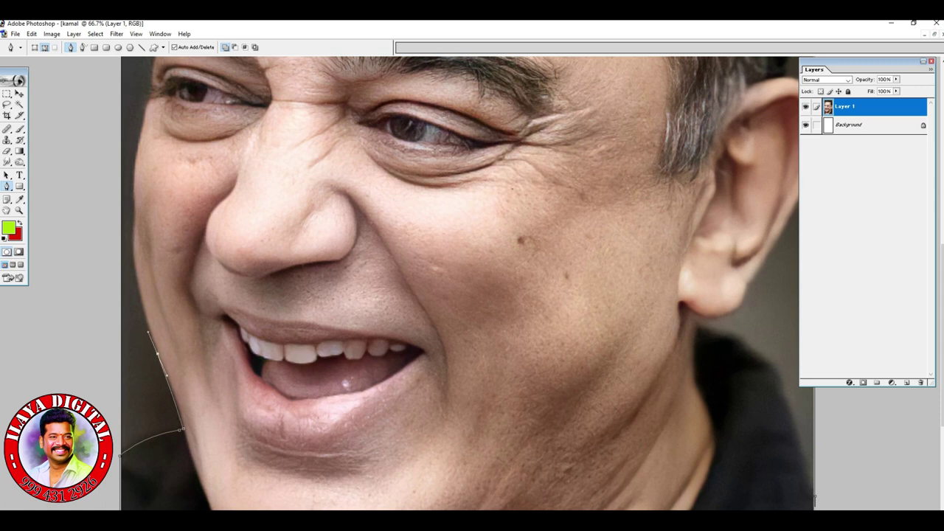
drag(135, 193, 144, 130)
scroll(468, 283, up, 3)
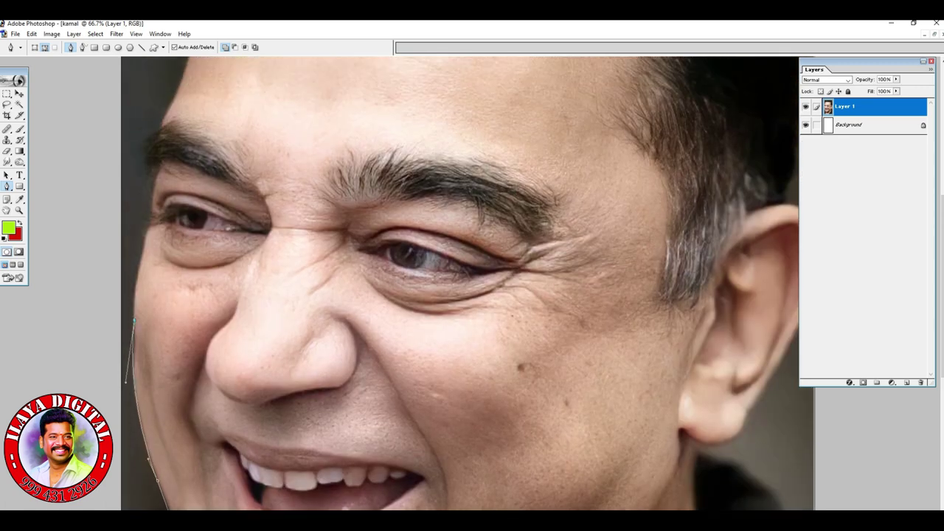
drag(150, 221, 168, 156)
scroll(464, 283, up, 1)
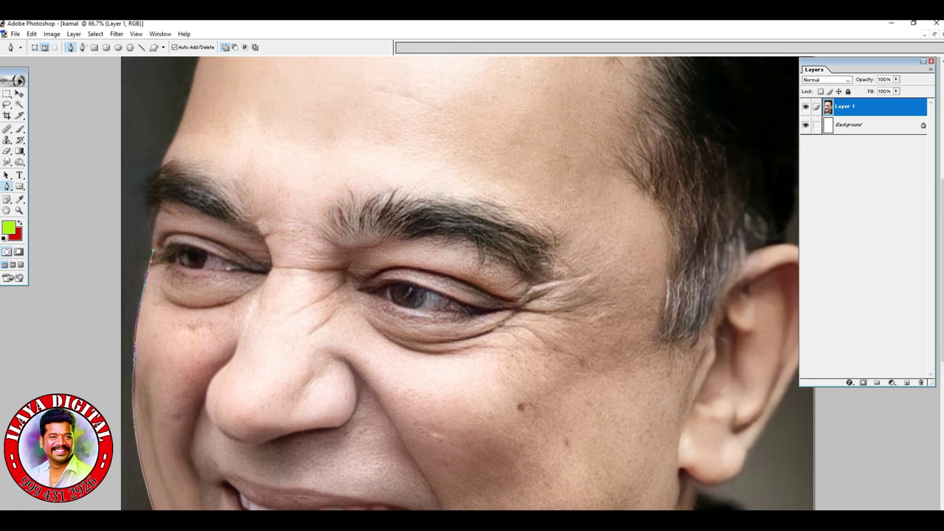
Trace the path around the outer eyebrow, removing the outgoing handle below it, and up the forehead to the hairline
drag(159, 205, 165, 195)
alt+click(158, 205)
drag(165, 150, 183, 116)
scroll(467, 283, up, 3)
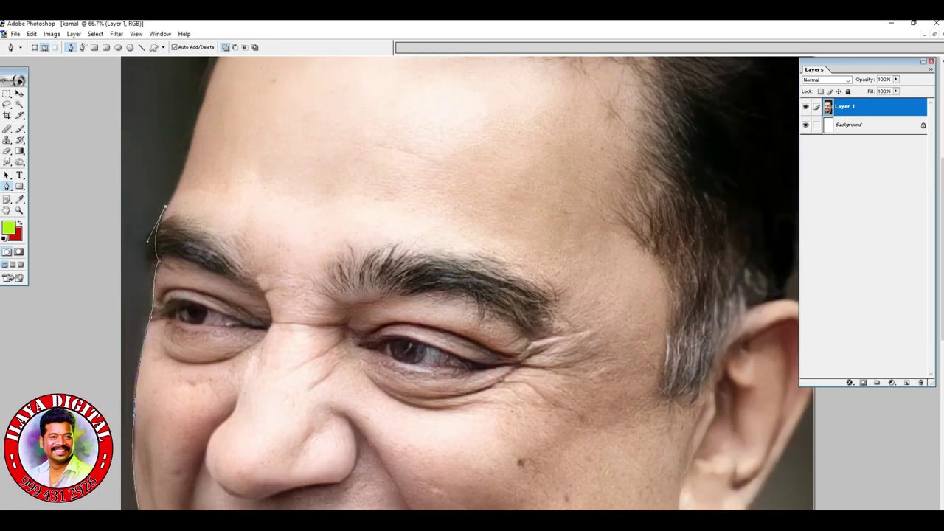
drag(194, 195, 205, 143)
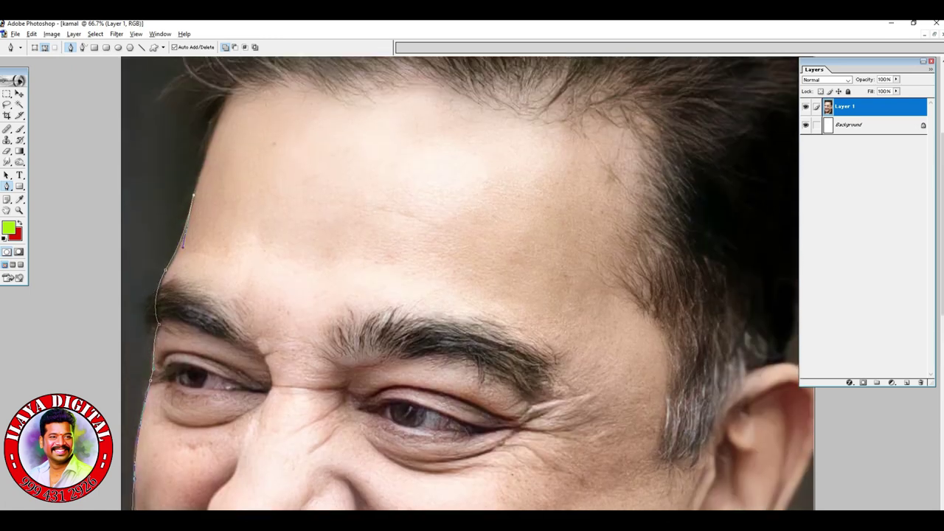
scroll(468, 283, up, 3)
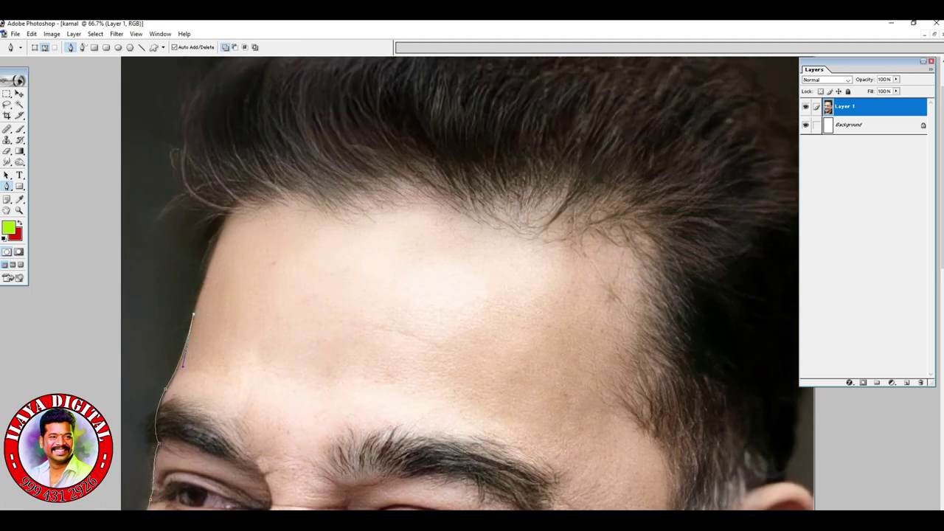
drag(221, 226, 229, 211)
scroll(467, 283, up, 2)
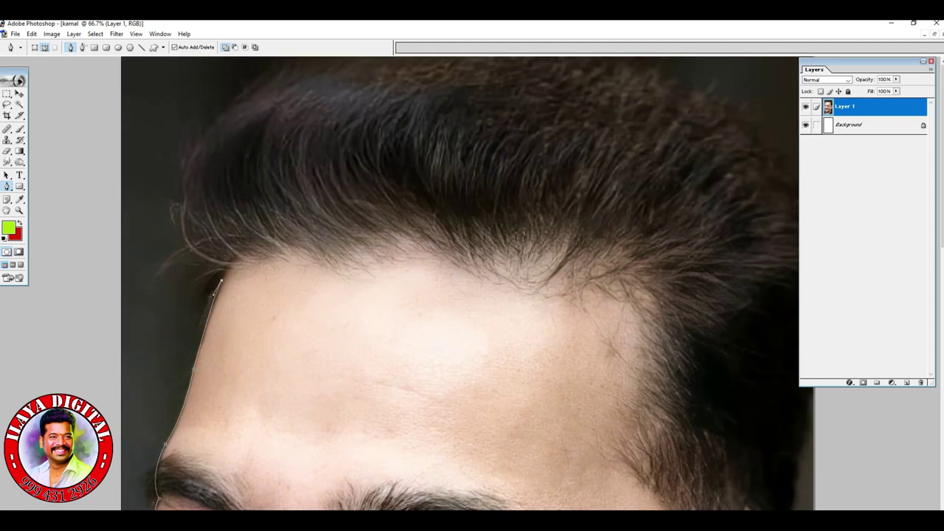
Curve the path around the front of the hair, across the photo's upper edge and over the back of the head, hiding the Layers palette
drag(189, 139, 238, 59)
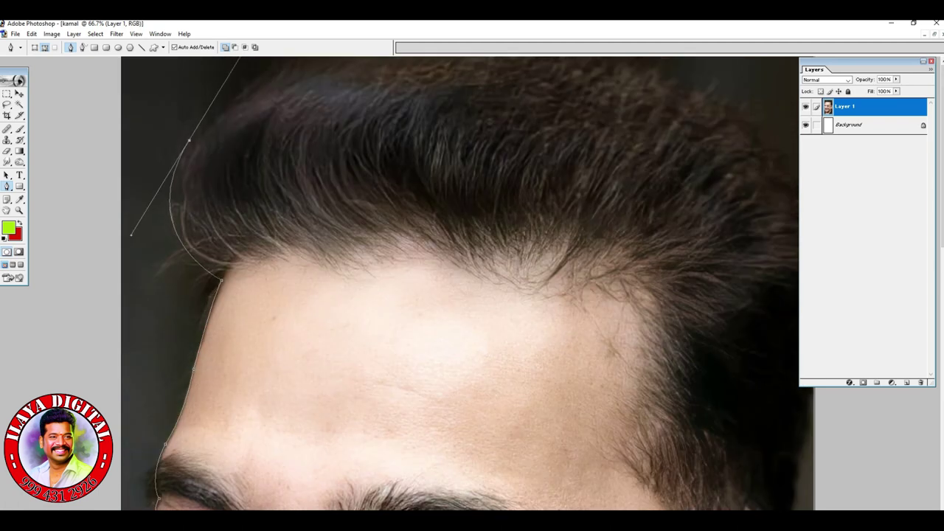
alt+click(190, 140)
drag(295, 56, 343, 49)
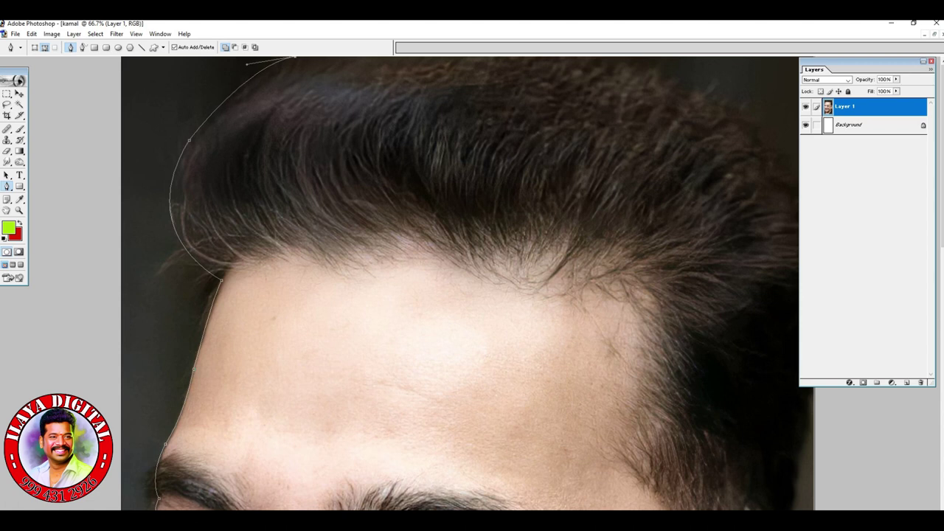
click(630, 57)
key(F7)
drag(778, 169, 811, 242)
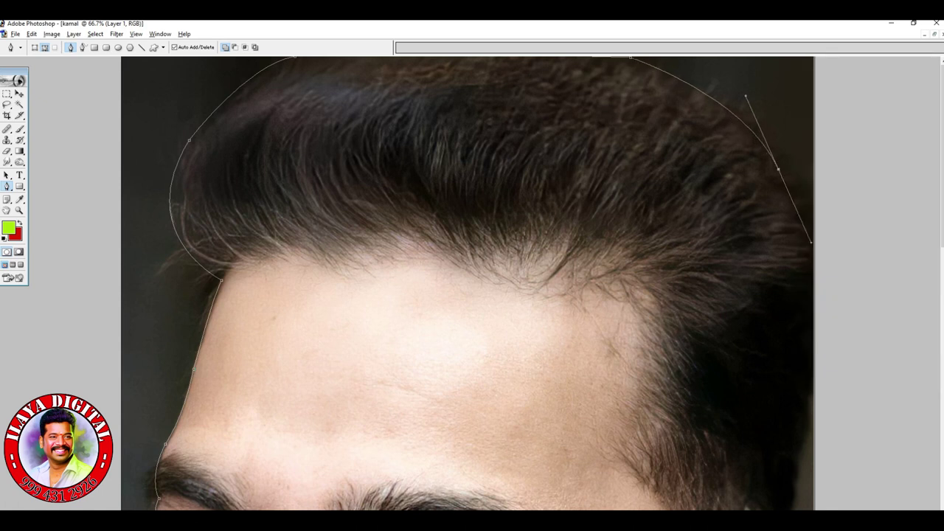
Run the path down the photo's right edge and along the back of the hair to the top of the ear
scroll(812, 242, down, 3)
drag(816, 239, 811, 301)
scroll(811, 301, up, 3)
key(ctrl+z)
drag(814, 227, 815, 243)
scroll(815, 243, down, 5)
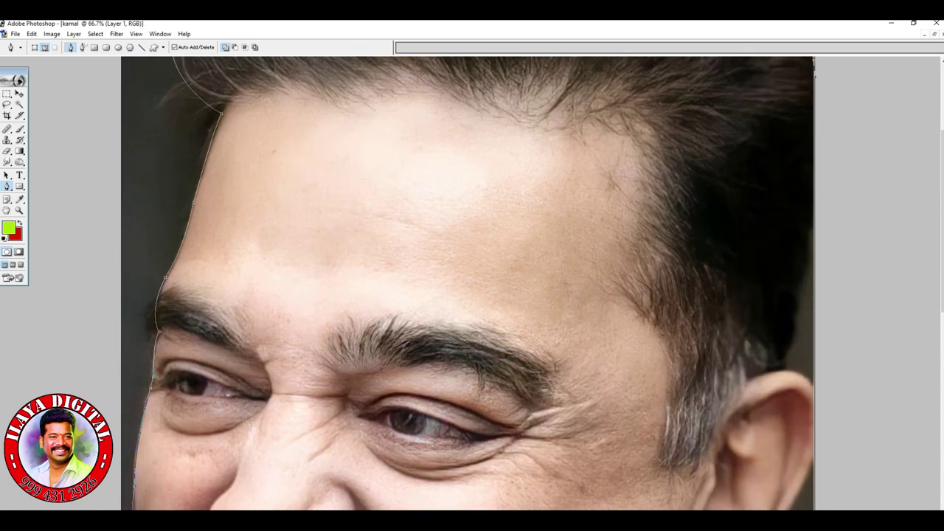
click(813, 220)
drag(799, 296, 795, 311)
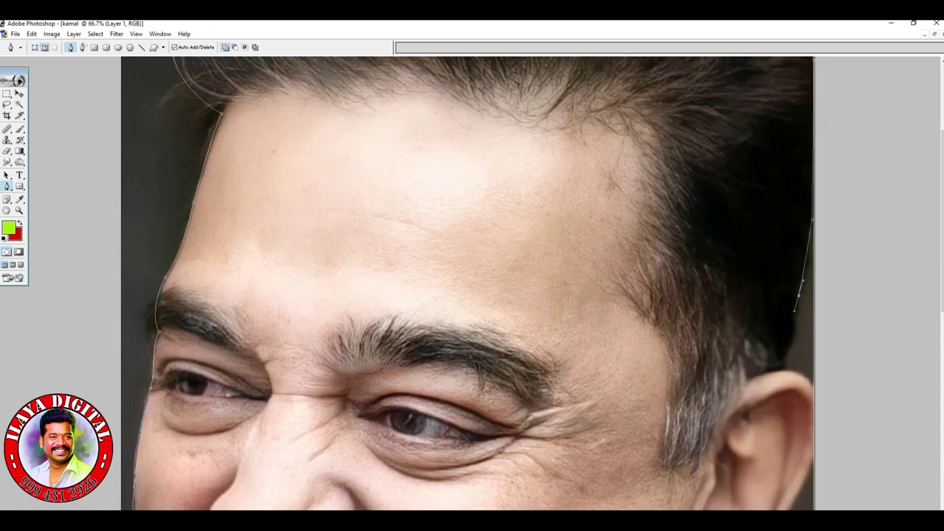
click(779, 369)
scroll(779, 369, down, 3)
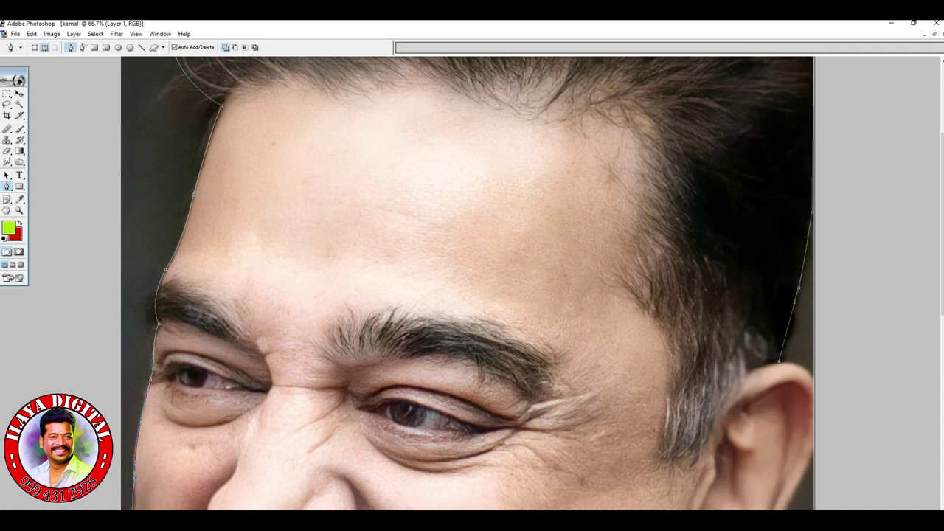
Trace the ear's outer rim down to the earlobe and remove the outgoing handle at the lobe's lowest anchor
drag(813, 285, 816, 302)
scroll(816, 302, down, 3)
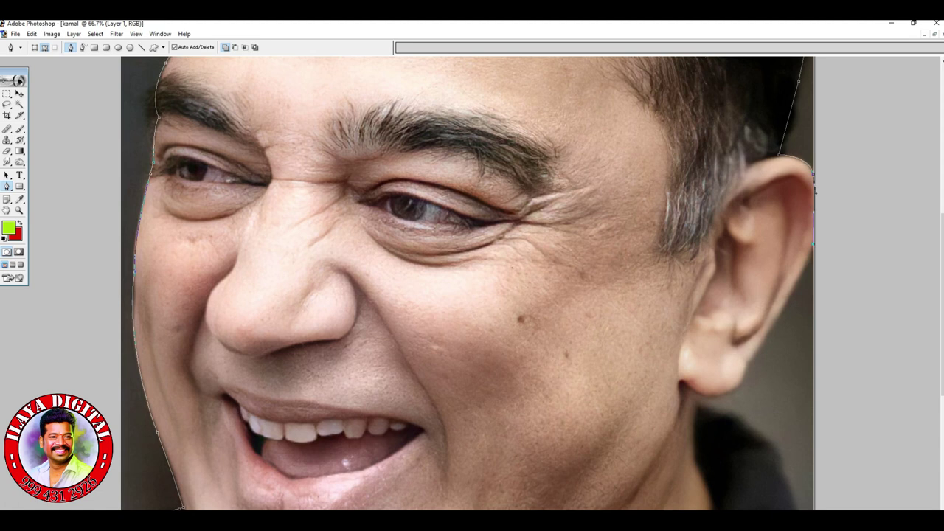
click(773, 323)
drag(774, 323, 774, 260)
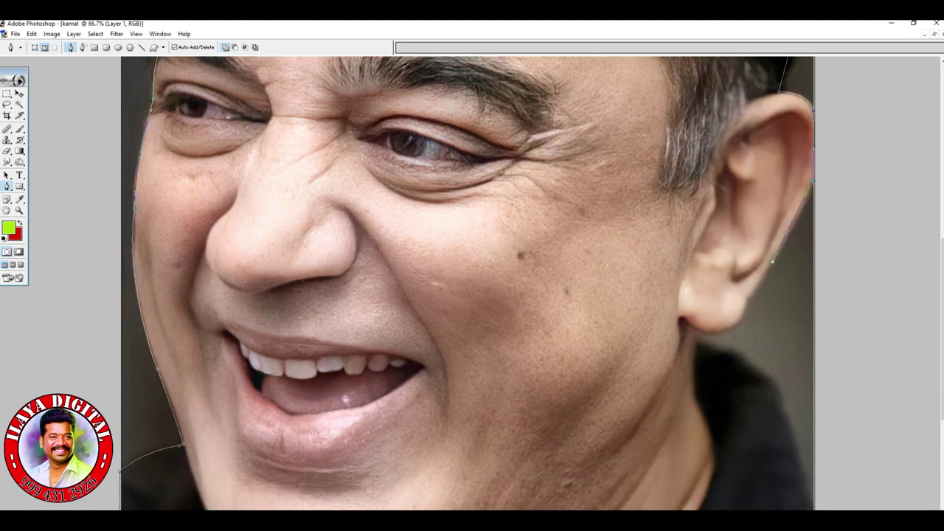
click(748, 300)
drag(748, 300, 748, 236)
drag(717, 267, 742, 269)
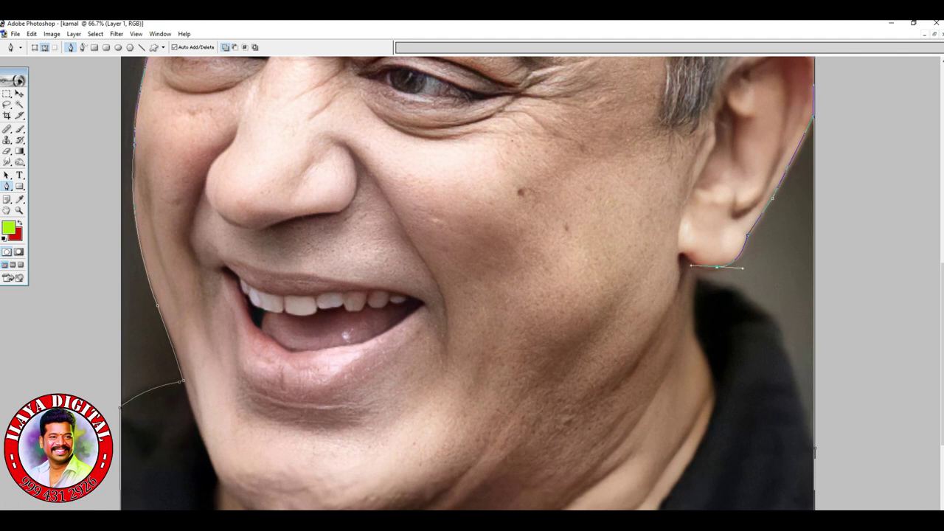
alt+click(717, 267)
Carry the path from behind the earlobe over the collar and shoulder to the photo's right edge to close the outline
mouse_move(693, 263)
mouse_down()
mouse_move(687, 256)
mouse_move(695, 281)
mouse_up()
alt+click(694, 262)
drag(770, 312, 815, 379)
scroll(784, 334, down, 3)
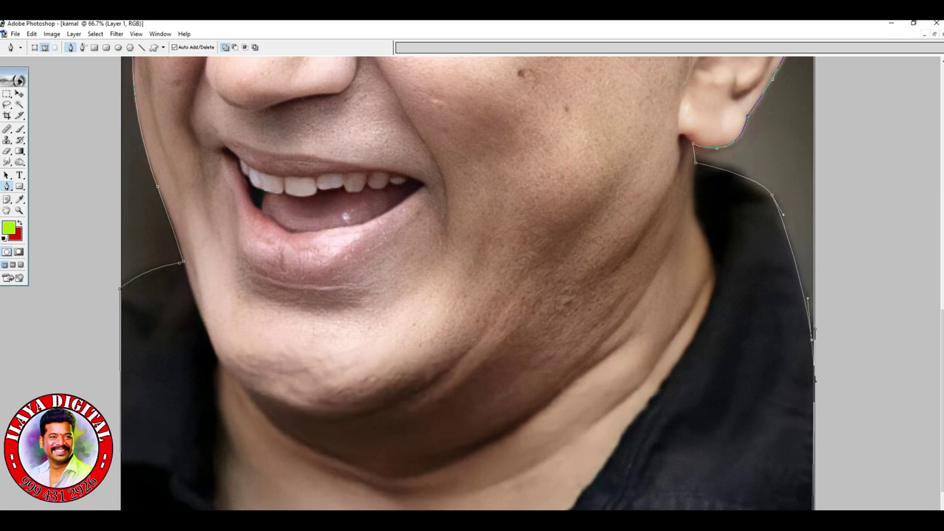
Convert the path around the man into a selection and bring back the Layers palette without the Info palette
key(ctrl+minus)
key(ctrl+minus)
key(ctrl+minus)
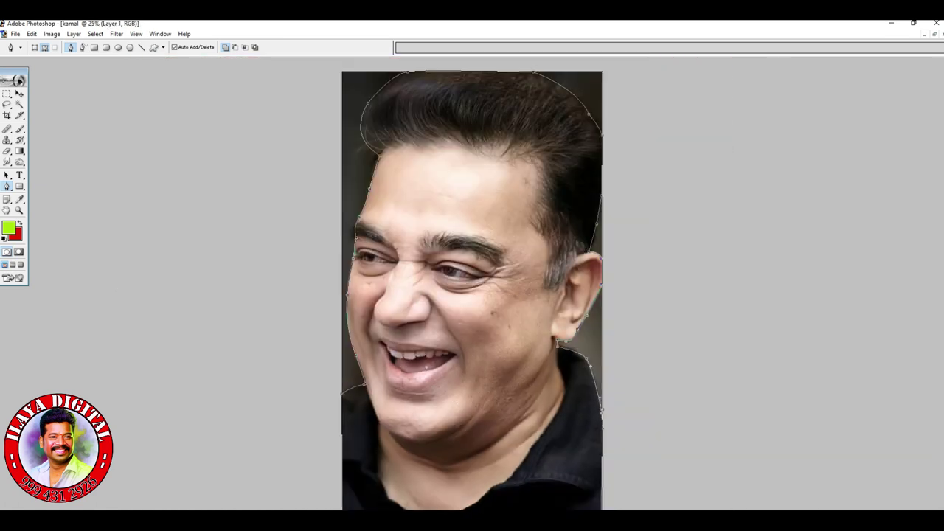
key(ctrl+Return)
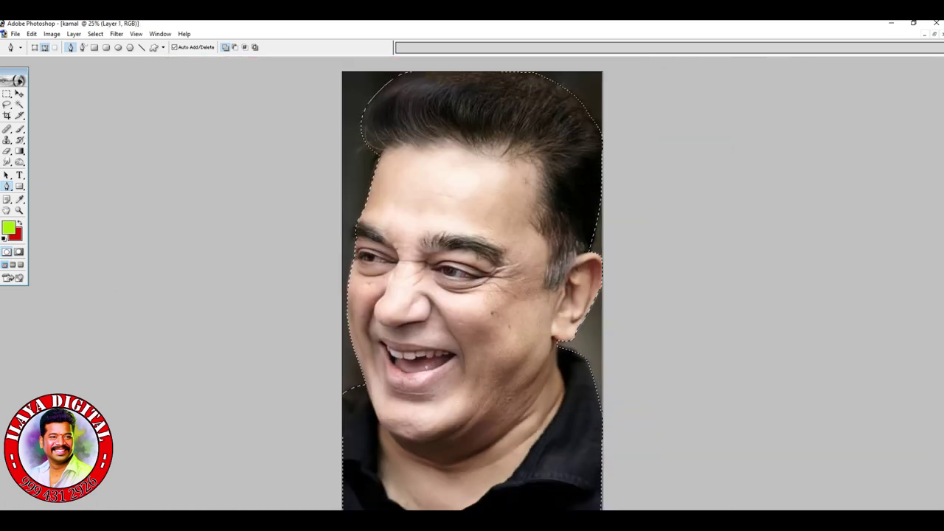
key(shift+Tab)
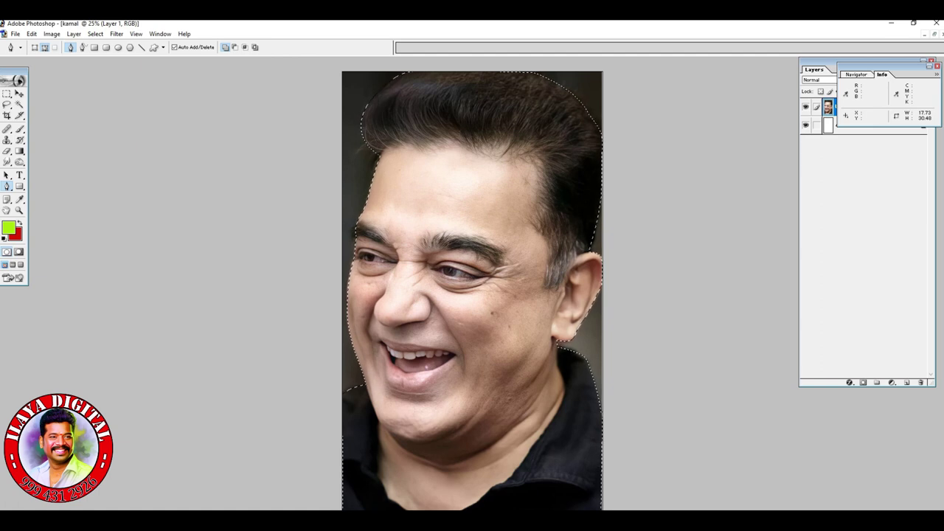
key(F8)
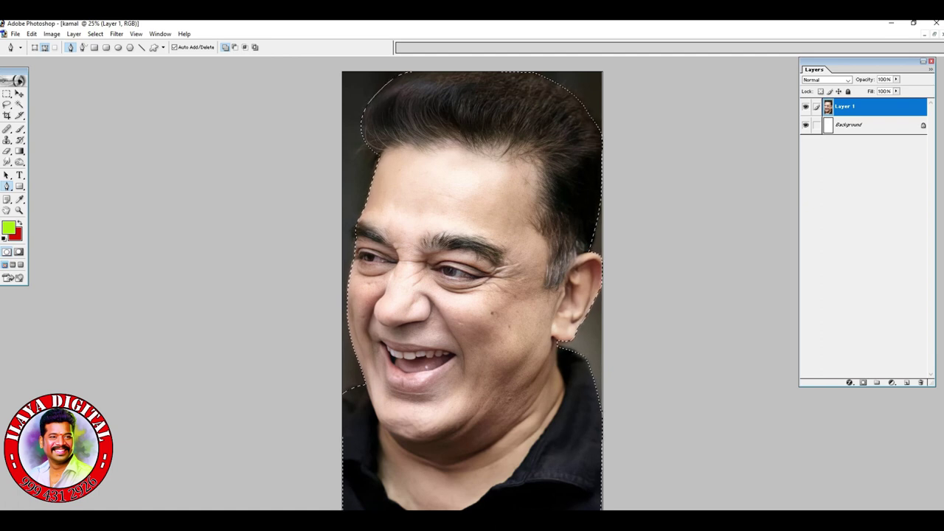
Feather the selection by 1.2 pixels and copy the selected man onto a new layer
key(ctrl+alt+d)
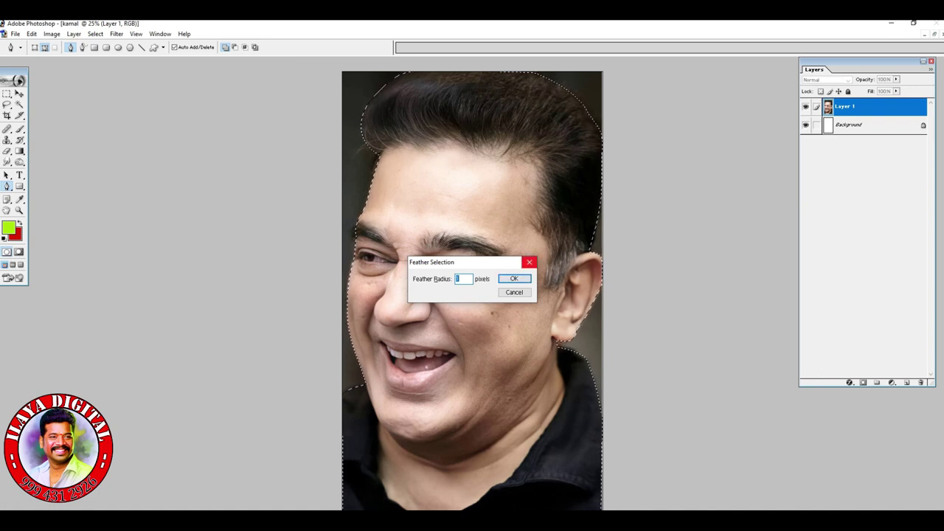
click(529, 262)
key(ctrl+alt+d)
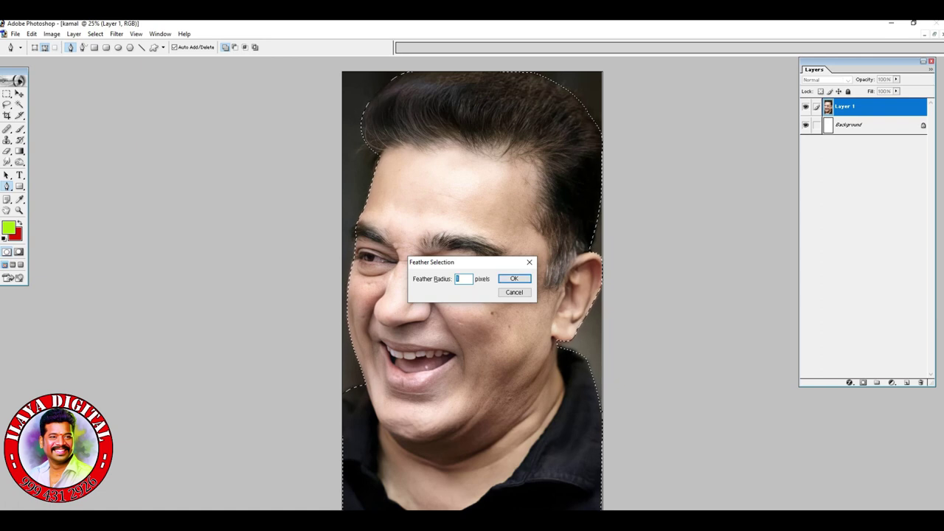
text(12)
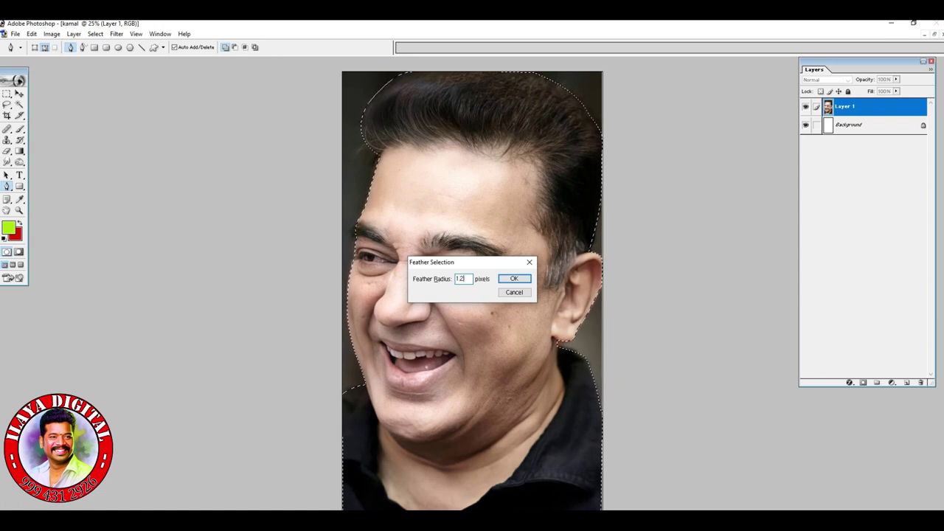
key(Return)
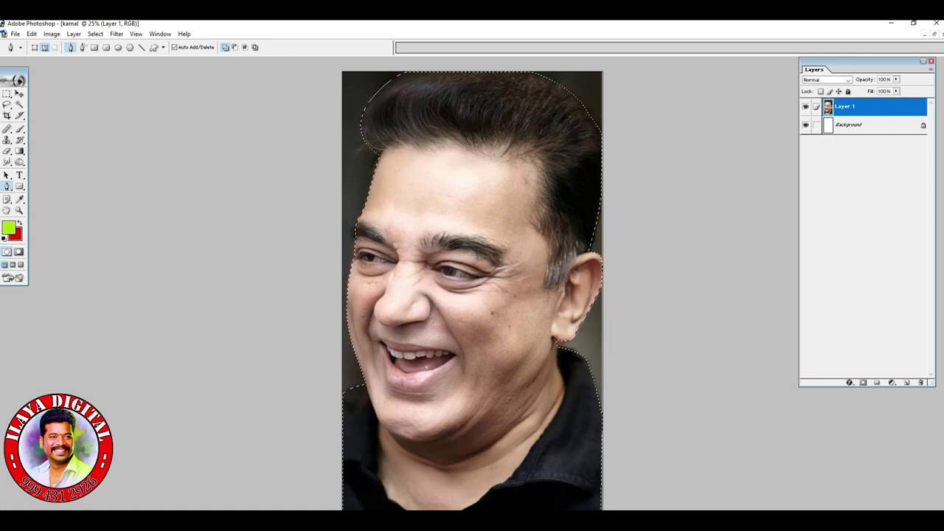
key(ctrl+j)
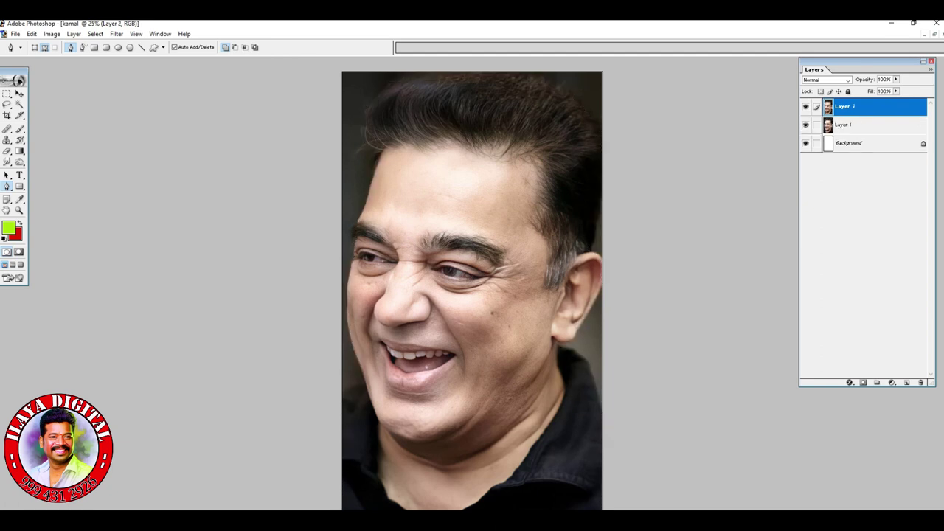
Check the cut-out in Layer 2 against the original photo by repeatedly hiding and showing Layer 1
click(863, 144)
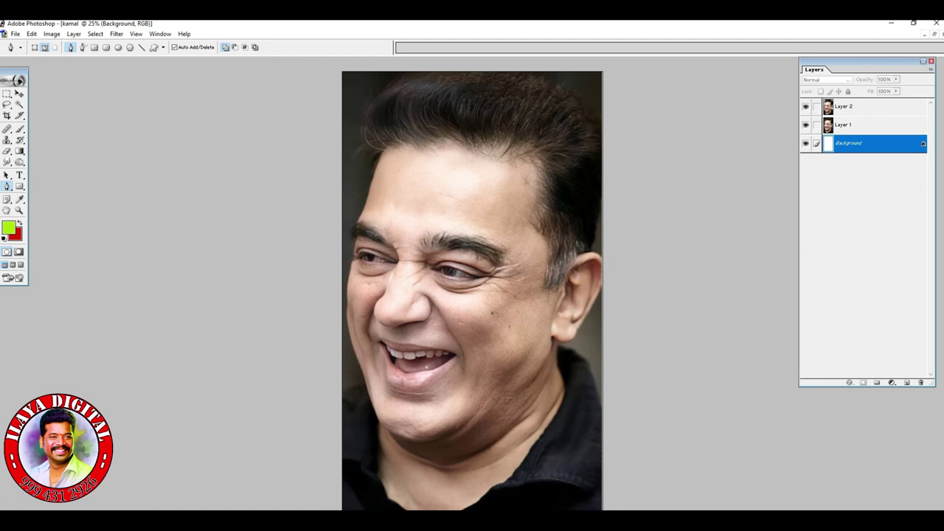
click(863, 125)
click(863, 107)
click(805, 124)
click(806, 124)
click(806, 125)
click(806, 124)
click(805, 125)
click(805, 125)
click(806, 124)
click(806, 124)
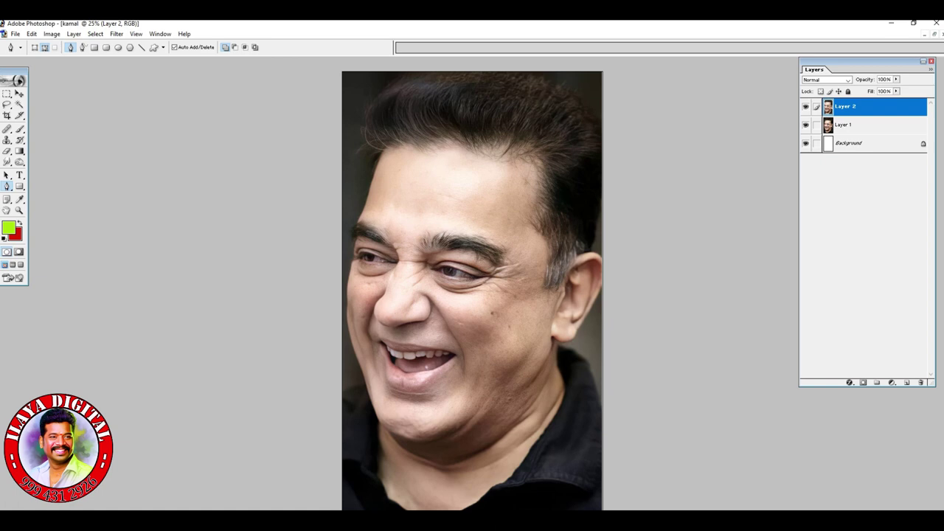
Duplicate the Layer 2 cut-out, briefly hiding and showing the layer beneath the copy
key(ctrl+j)
click(805, 125)
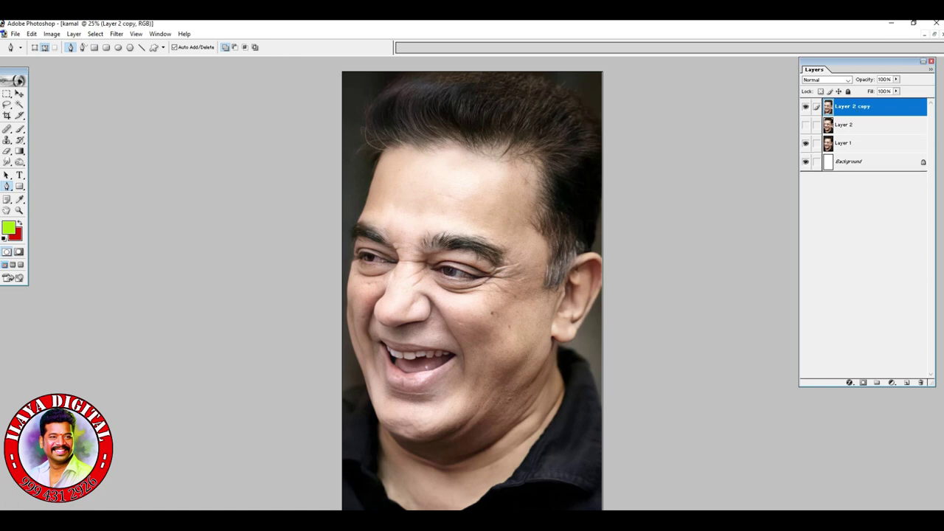
click(805, 125)
Examine the portrait's face, forehead and hair up close, then at full size
key(ctrl+0)
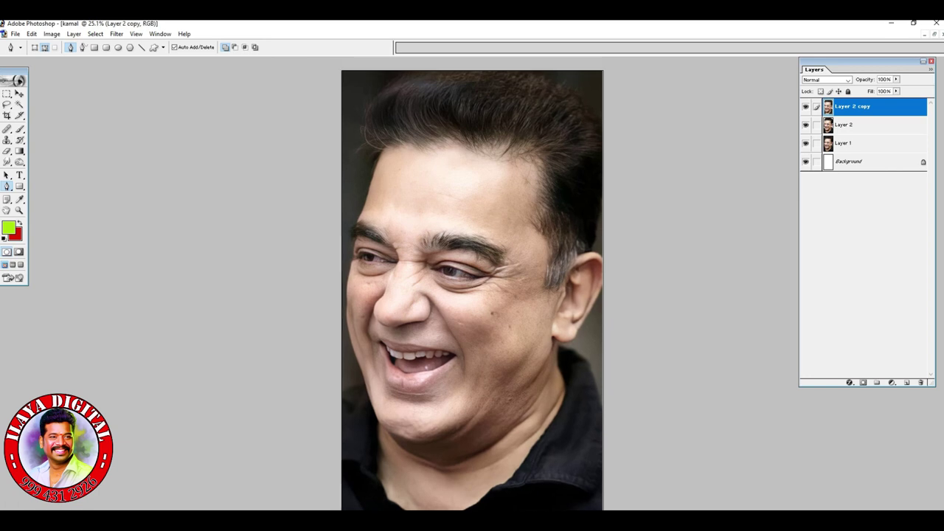
key(z)
drag(346, 85, 600, 507)
mouse_move(349, 157)
mouse_down()
mouse_move(609, 508)
mouse_move(681, 509)
mouse_up()
scroll(467, 284, up, 10)
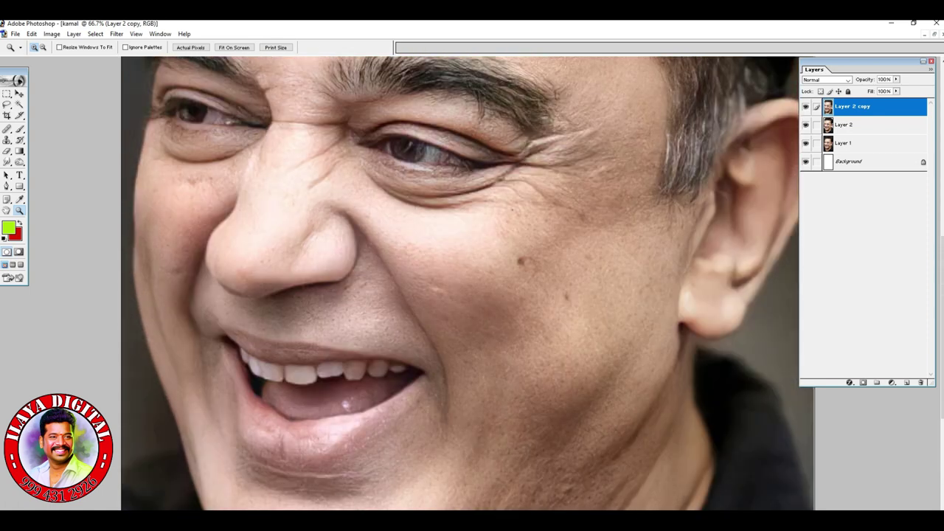
scroll(468, 284, up, 8)
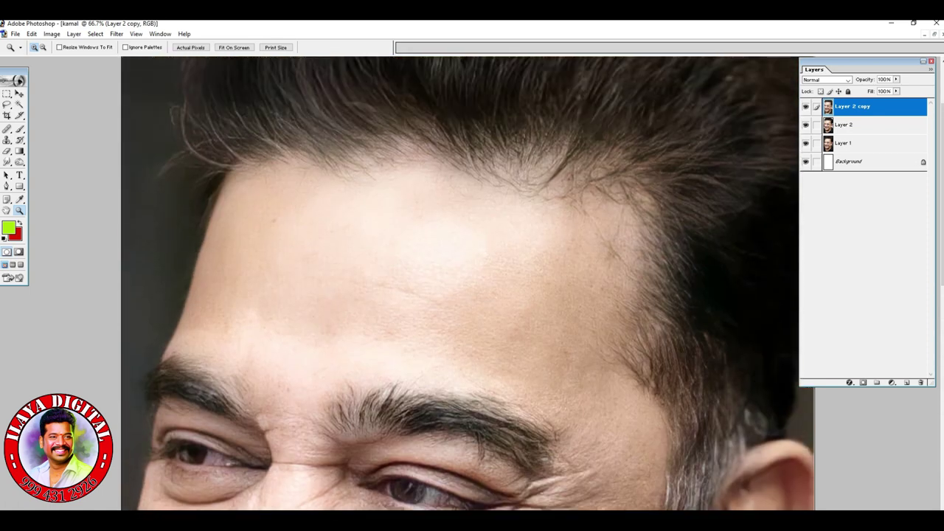
scroll(468, 283, down, 3)
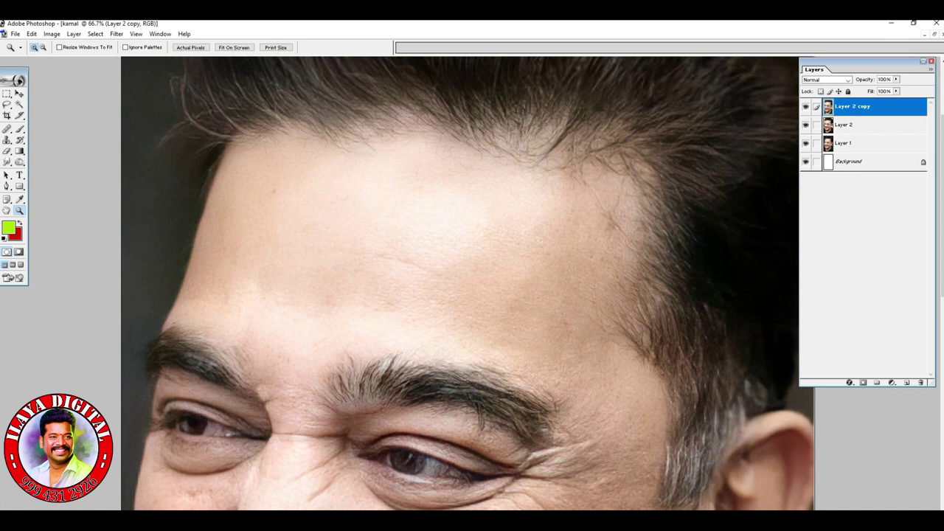
key(ctrl+minus)
key(ctrl+minus)
key(ctrl+minus)
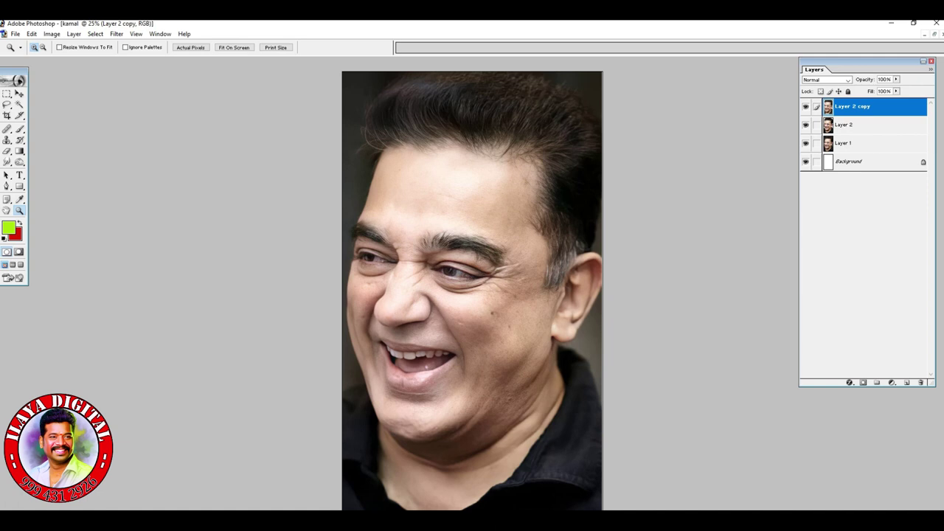
scroll(472, 313, up, 1)
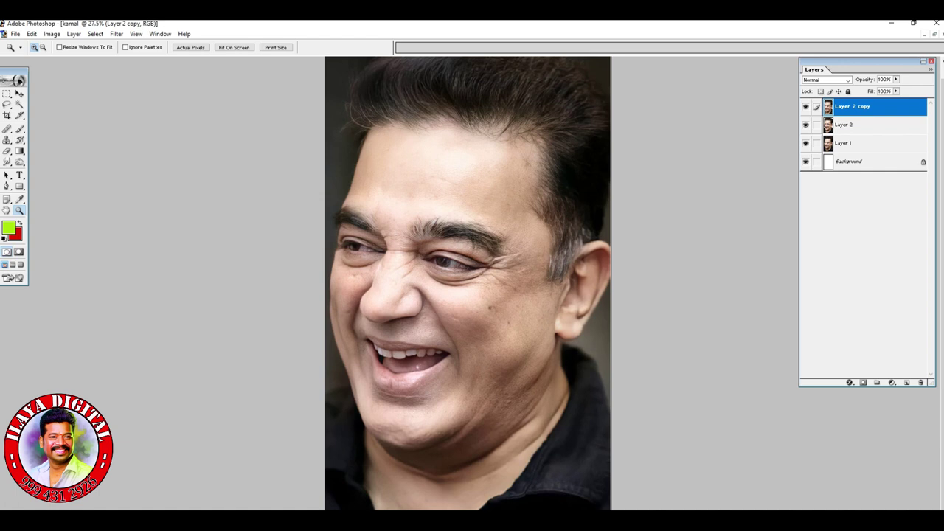
Inspect the eyes, cheeks, mouth and skin at 50% magnification, then view the portrait at 25%
drag(347, 84, 612, 509)
drag(384, 167, 616, 485)
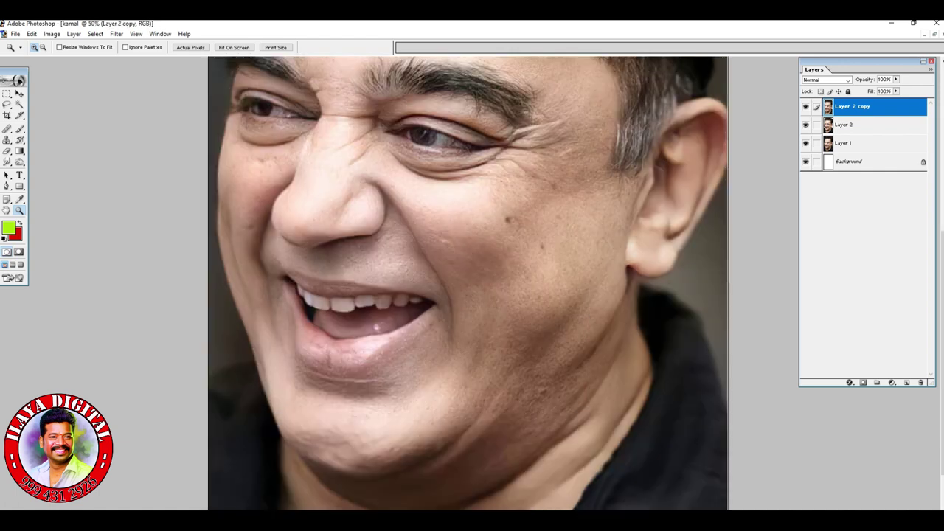
scroll(469, 283, up, 5)
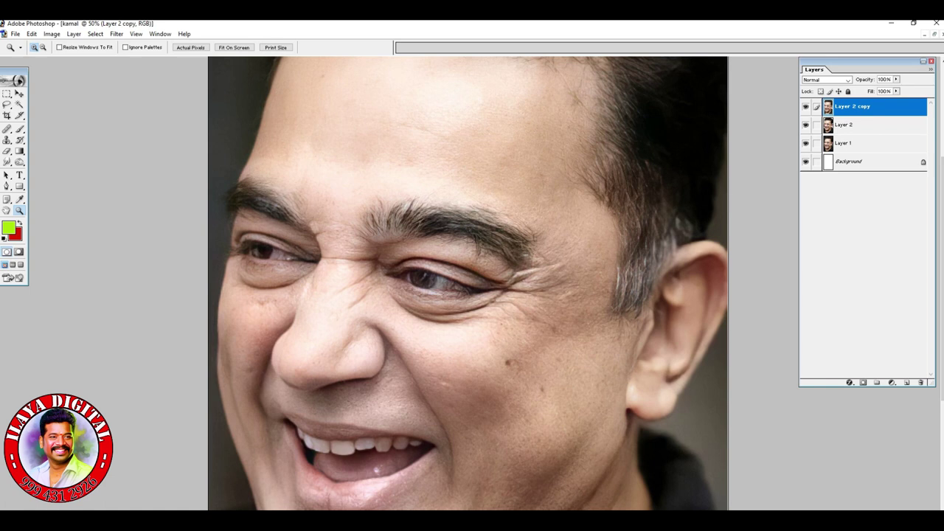
scroll(468, 283, down, 2)
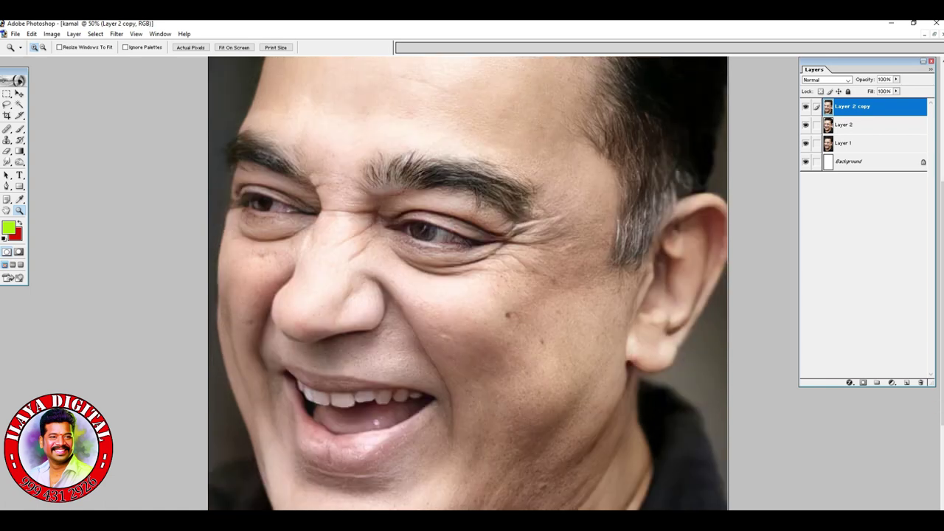
key(ctrl+minus)
key(ctrl+minus)
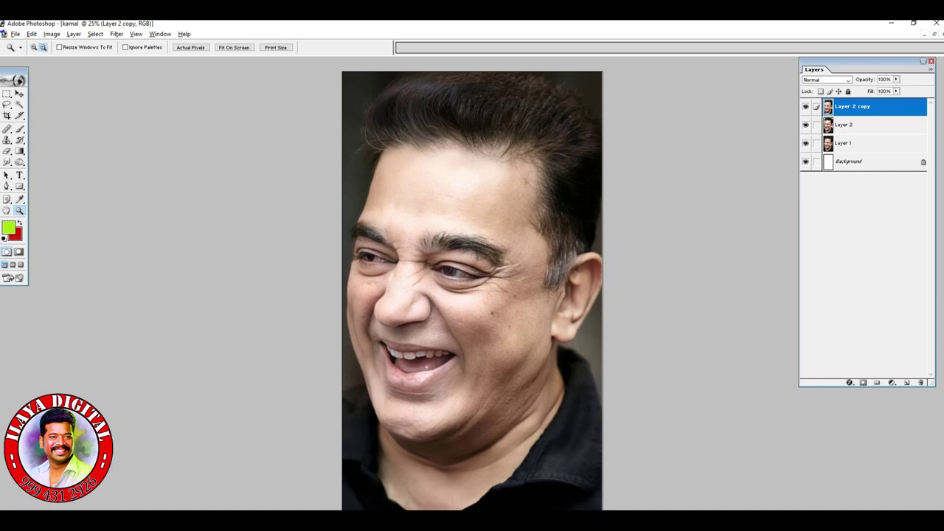
click(51, 34)
key(a)
key(c)
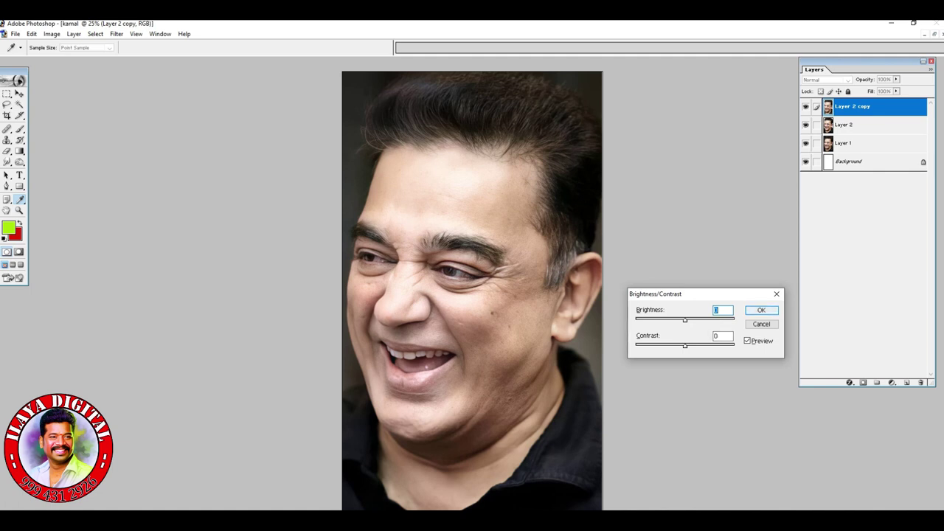
key(Return)
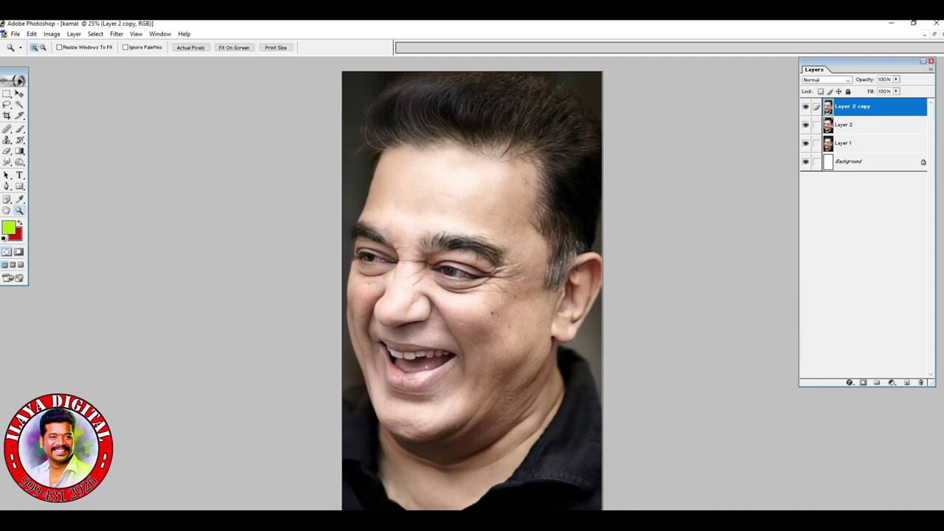
Open the Brightness/Contrast adjustment for Layer 2 copy and raise the contrast to +21
click(51, 34)
mouse_move(74, 60)
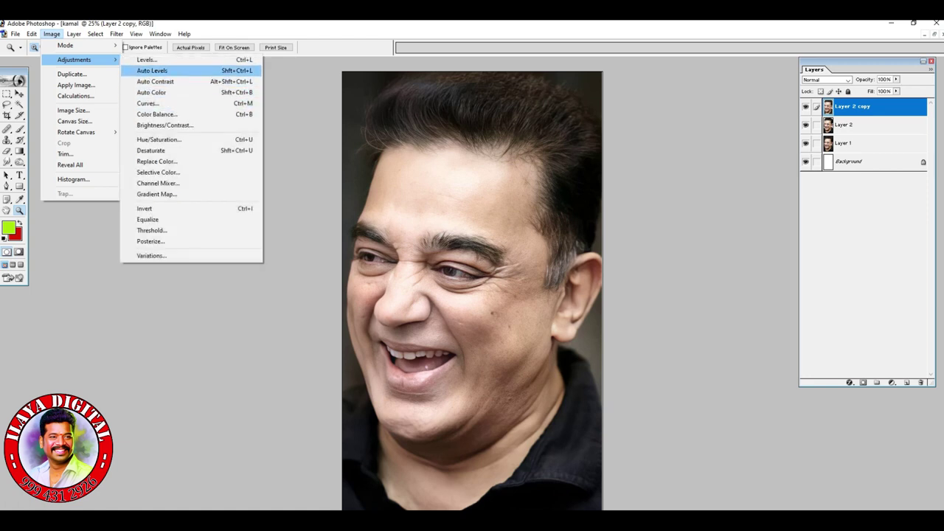
click(164, 124)
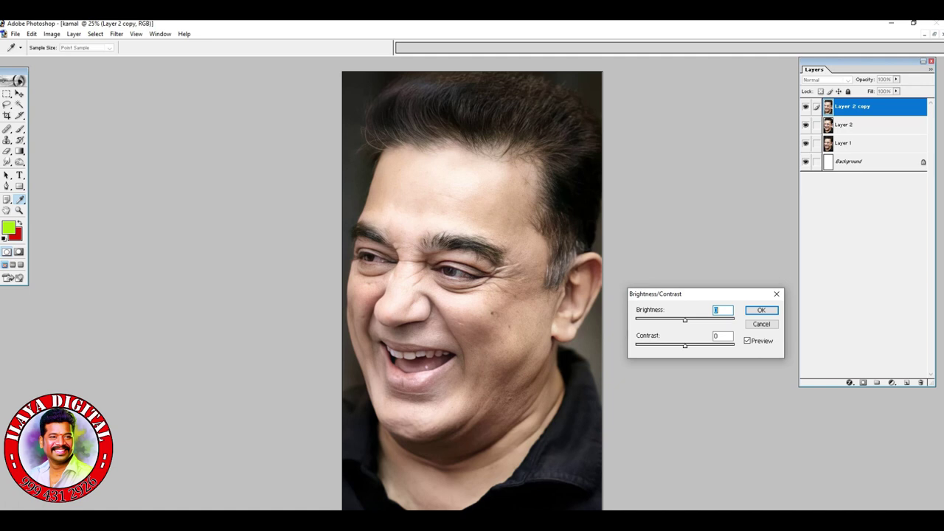
key(ctrl+plus)
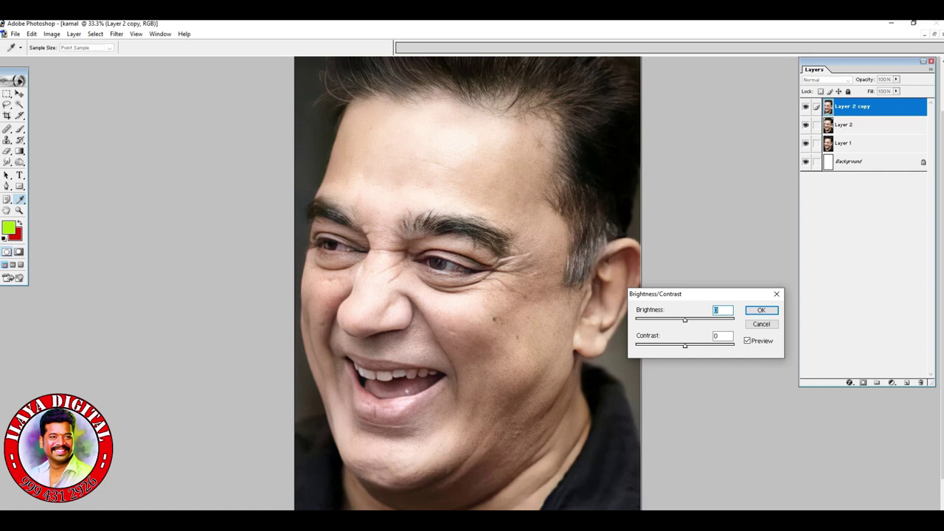
mouse_move(685, 345)
mouse_down()
mouse_move(715, 345)
mouse_move(696, 345)
mouse_up()
key(Escape)
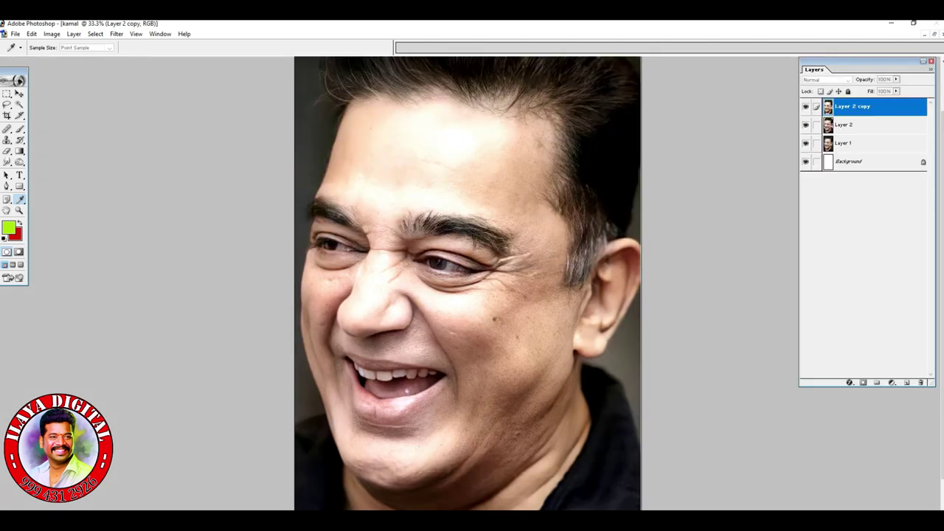
drag(686, 346, 694, 345)
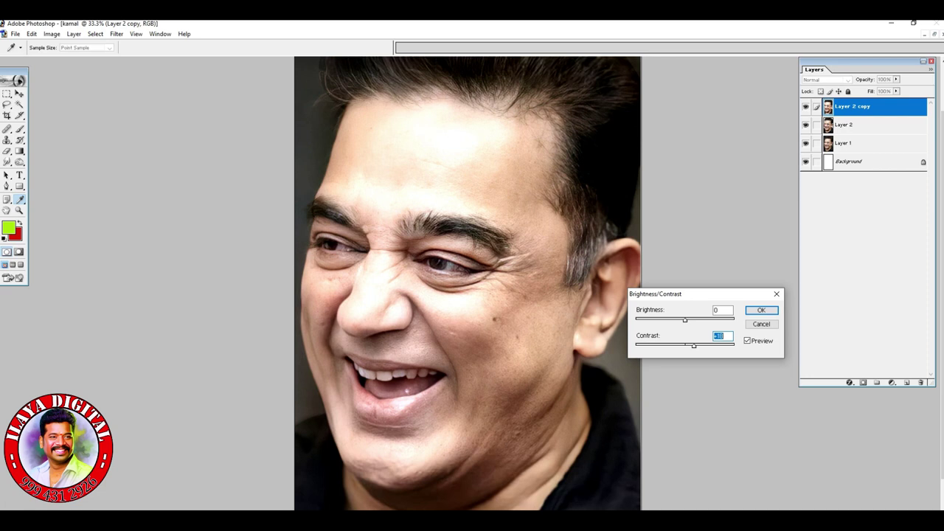
key(Up)
key(Up)
key(Up)
Try out darker and brighter Brightness values on the portrait, going up to +35
key(shift+Tab)
key(shift+Down)
key(shift+Down)
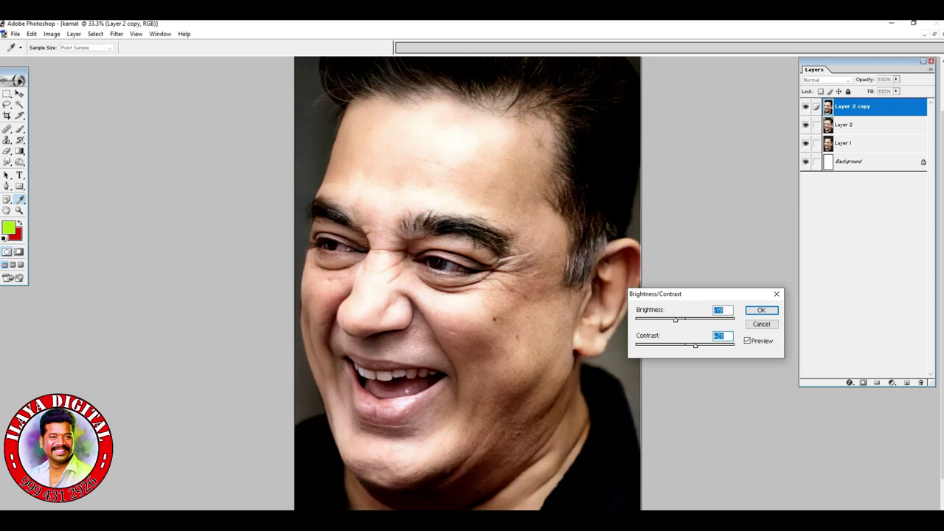
key(shift+Up)
key(shift+Up)
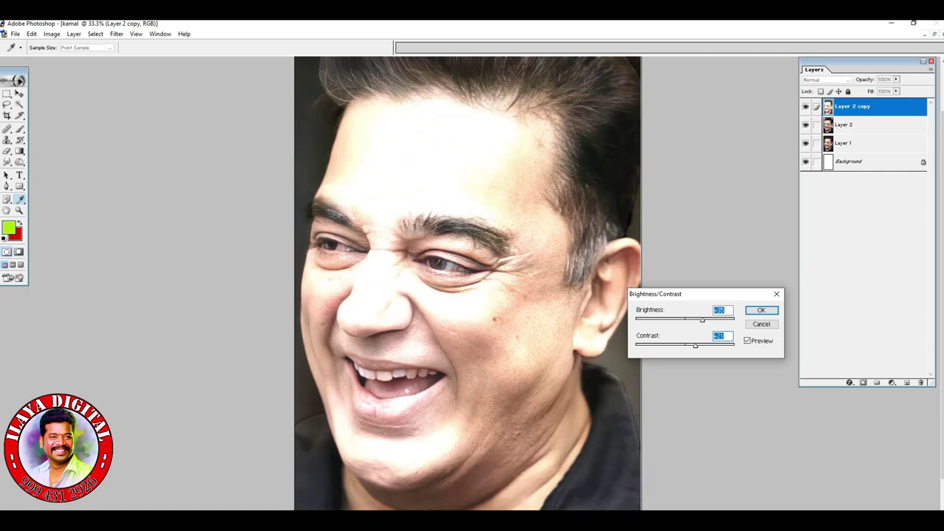
key(Down)
key(Down)
key(Down)
key(Down)
key(Down)
key(Down)
key(Down)
key(Return)
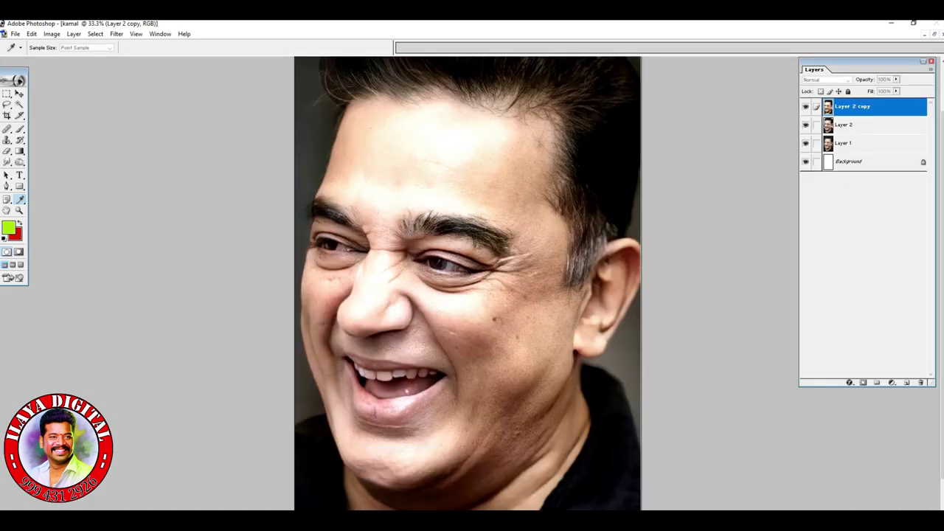
Set the brightness to -12 with the contrast at +21 and apply the adjustment to Layer 2 copy
key(alt+i)
key(a)
key(c)
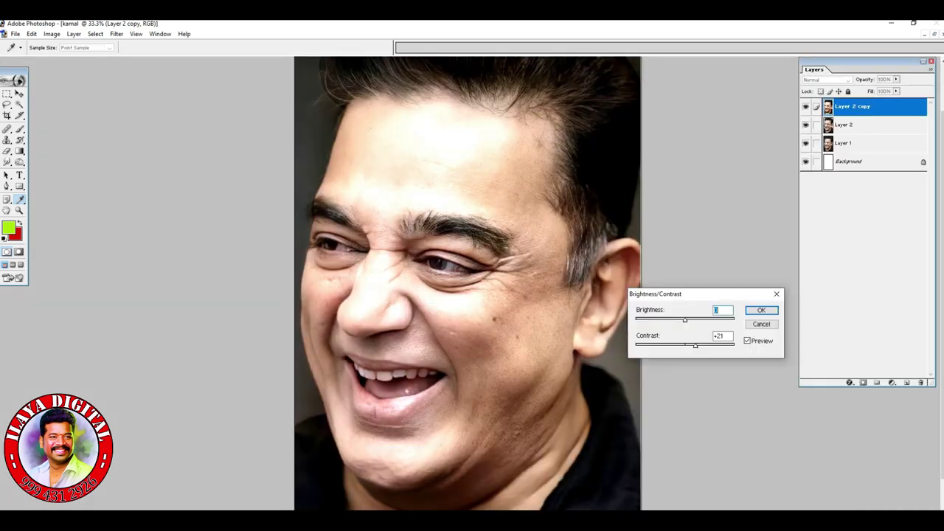
key(Down)
key(Down)
key(Down)
key(Down)
key(Down)
key(Down)
key(Down)
key(Down)
key(Down)
key(Down)
key(Down)
key(Down)
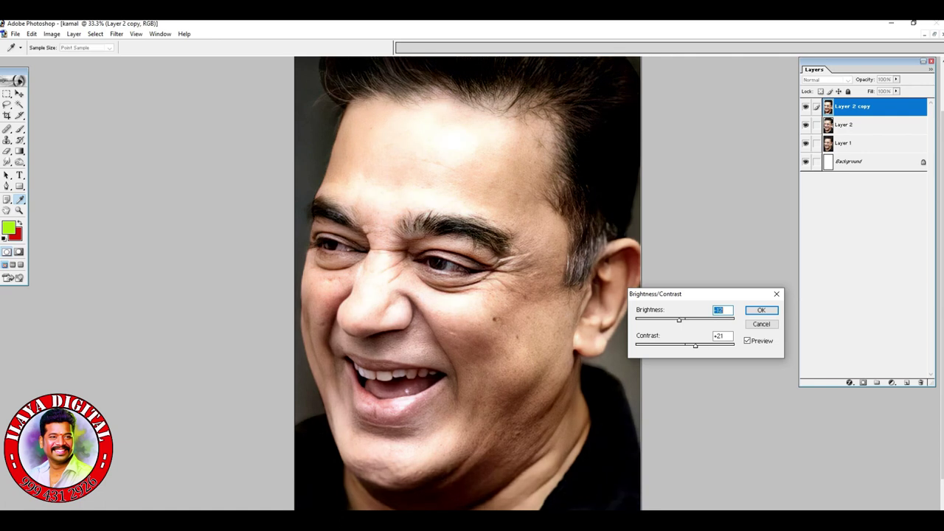
click(763, 311)
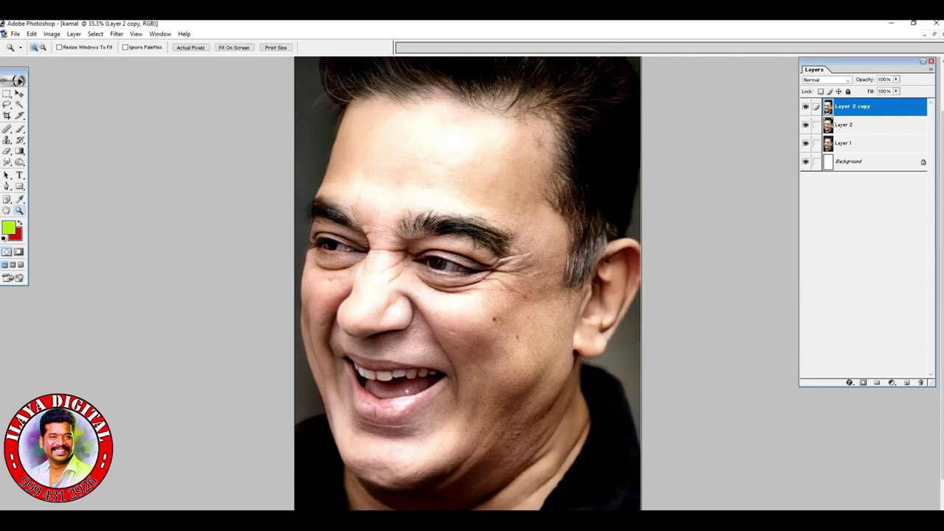
key(alt+i)
key(Right)
key(Down)
key(Left)
key(Down)
key(Right)
key(Down)
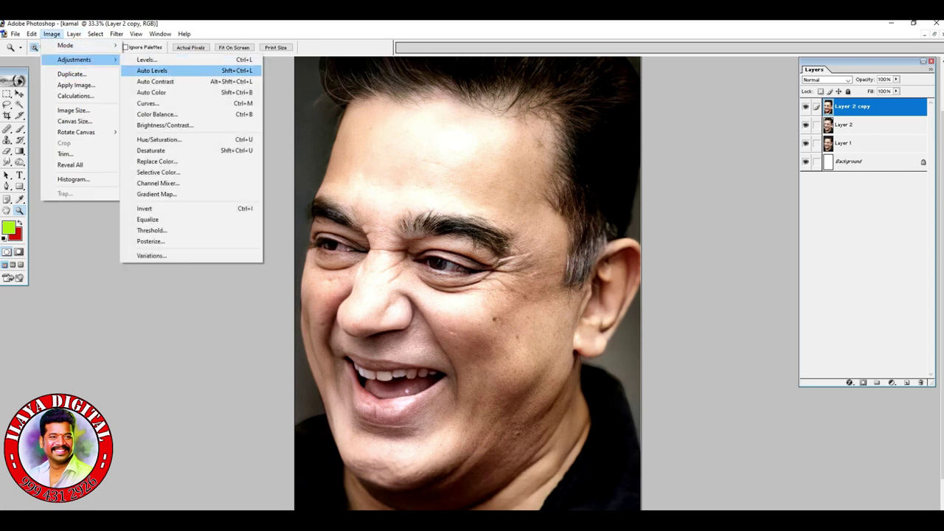
key(Return)
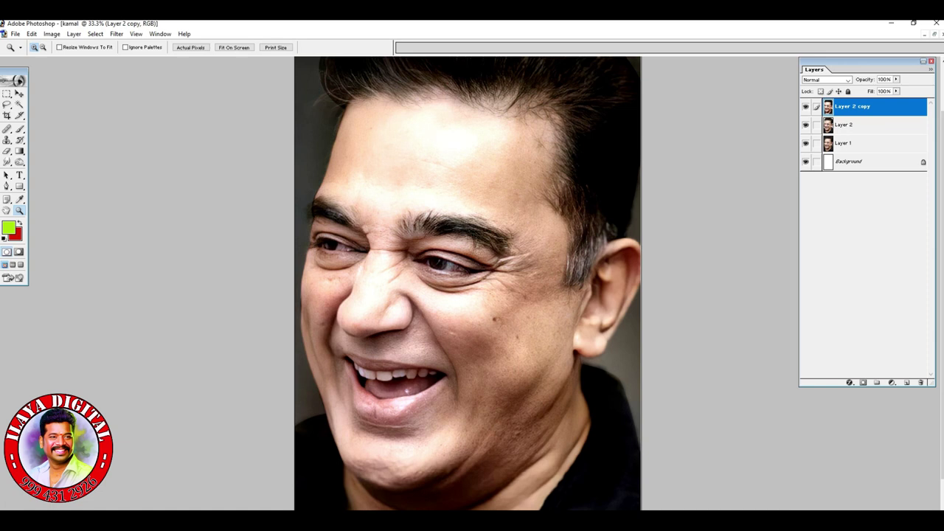
key(alt+i)
key(Down)
key(Down)
key(Right)
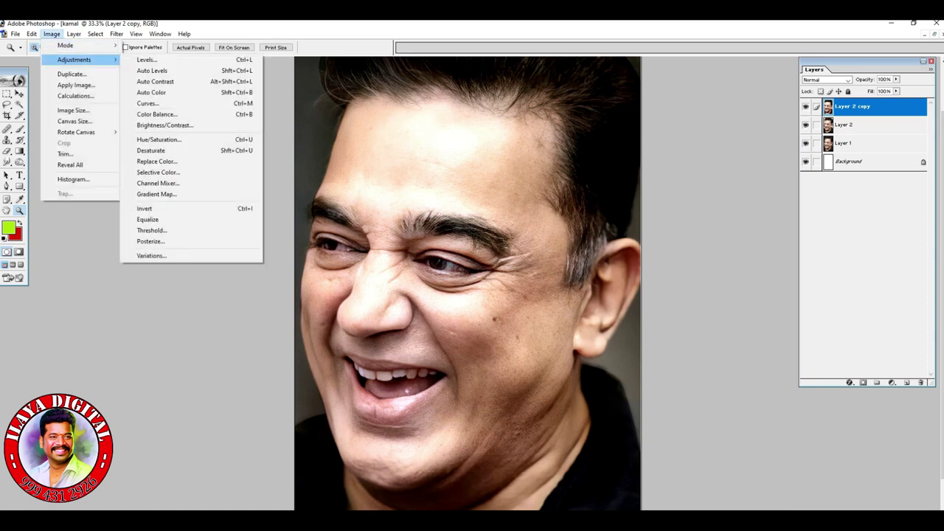
key(Left)
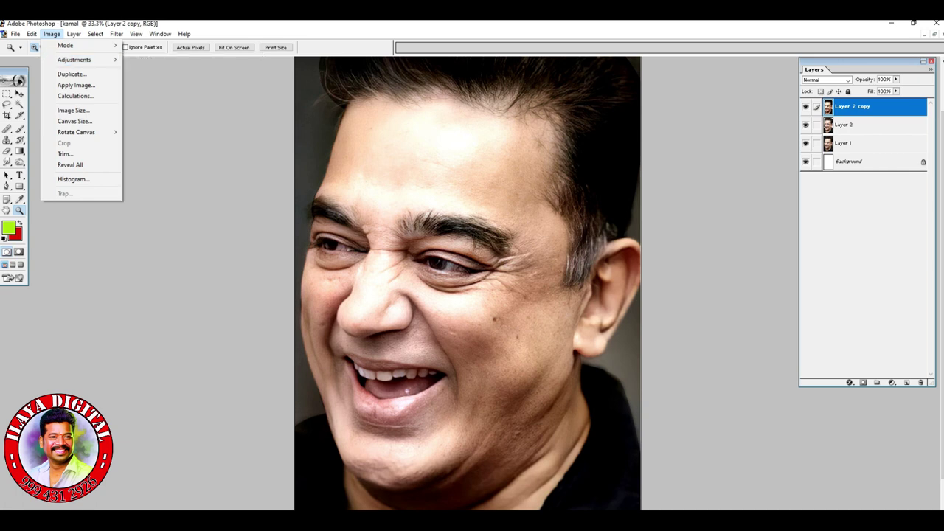
key(Escape)
key(Escape)
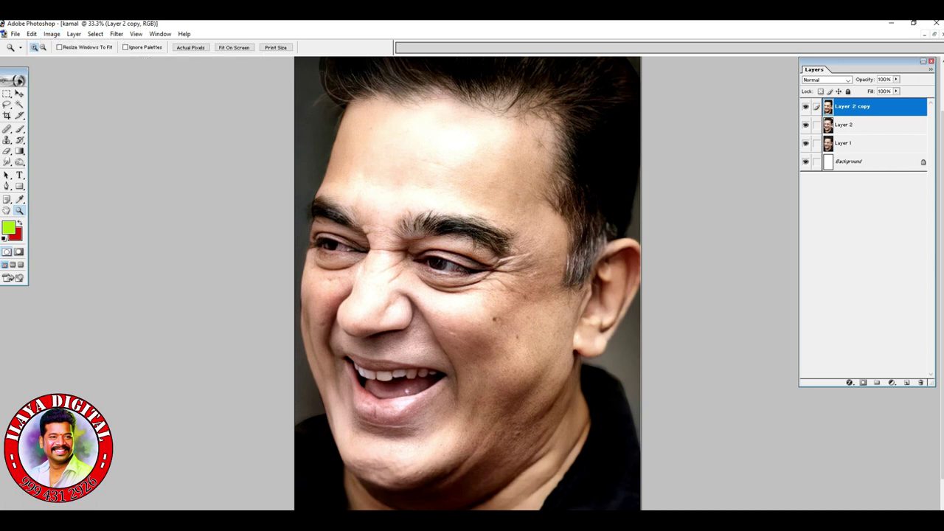
Open Levels for Layer 2 copy and set the RGB black input level to 6
key(ctrl+l)
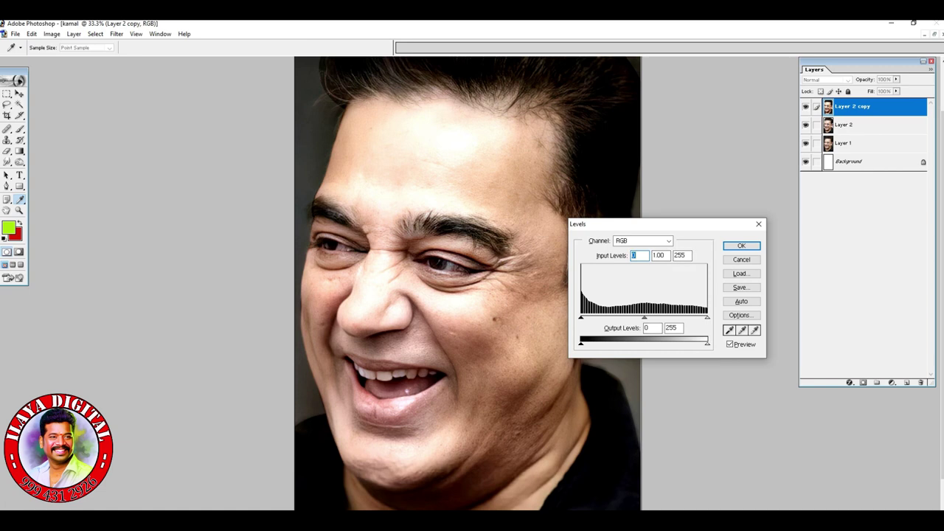
key(Up)
key(Up)
key(Up)
key(Up)
key(Up)
key(Up)
key(Up)
key(Up)
key(Up)
key(Up)
key(Up)
key(Up)
key(Up)
key(Up)
key(Up)
key(Up)
key(Up)
key(Up)
key(Up)
key(Up)
key(Down)
key(Down)
key(Down)
key(Down)
key(Down)
key(Down)
key(Down)
key(Down)
key(Down)
key(Down)
key(Down)
key(Down)
key(Down)
key(Down)
key(Down)
key(Down)
key(Down)
key(Down)
key(Down)
key(Down)
key(Up)
Set the RGB white input level to 249 and apply the Levels adjustment
key(Tab)
key(Tab)
text(245)
key(Down)
key(Down)
key(Down)
key(Down)
key(Down)
key(Down)
key(Down)
key(Down)
key(shift+Up)
key(shift+Up)
key(shift+Up)
key(Down)
key(Down)
key(Down)
key(Down)
key(Down)
key(Down)
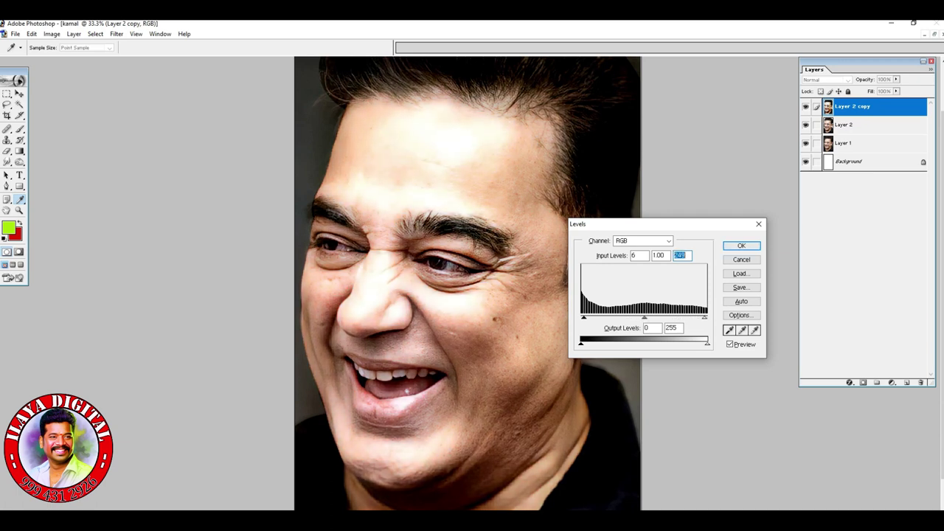
key(Return)
key(z)
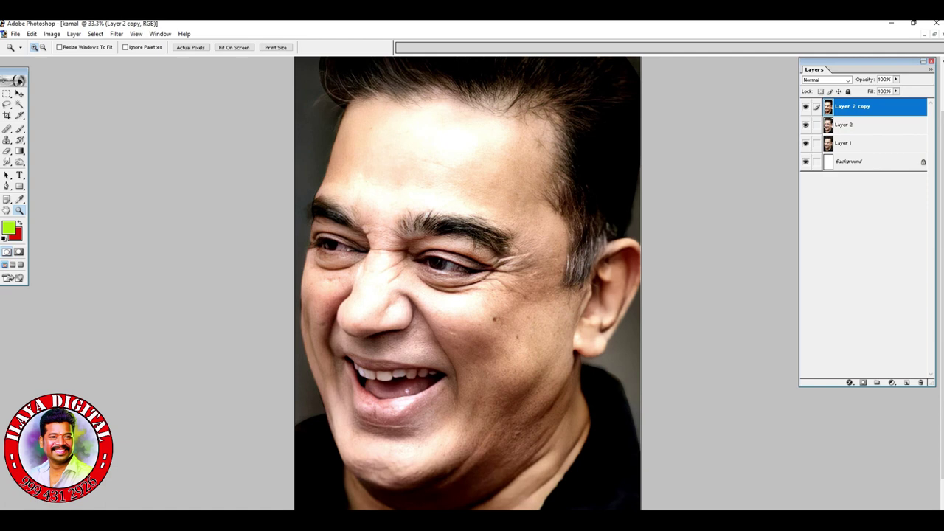
Apply Color Balance to Layer 2 copy, shifting the midtones slightly towards yellow, the shadows towards green and the highlights towards red
key(ctrl+b)
drag(649, 275, 748, 219)
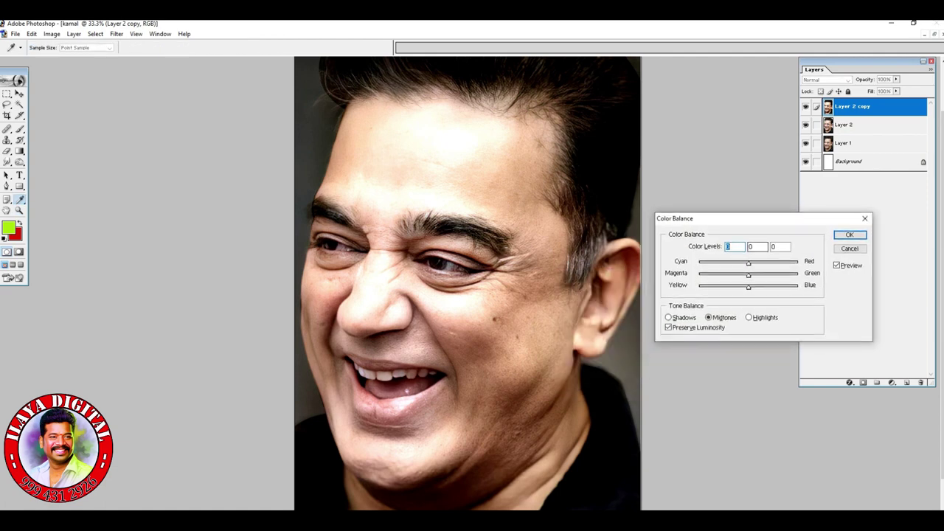
mouse_move(749, 288)
mouse_down()
mouse_move(738, 288)
mouse_move(746, 275)
mouse_up()
click(670, 318)
drag(749, 276, 751, 276)
click(750, 318)
drag(749, 264, 755, 287)
key(Return)
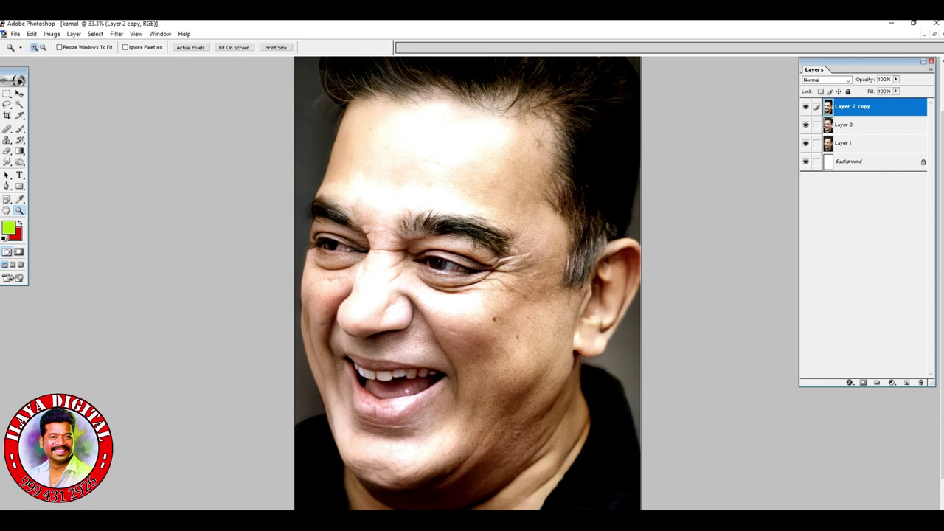
Add a new empty layer above Layer 2 copy and set its blending mode to Color
click(907, 382)
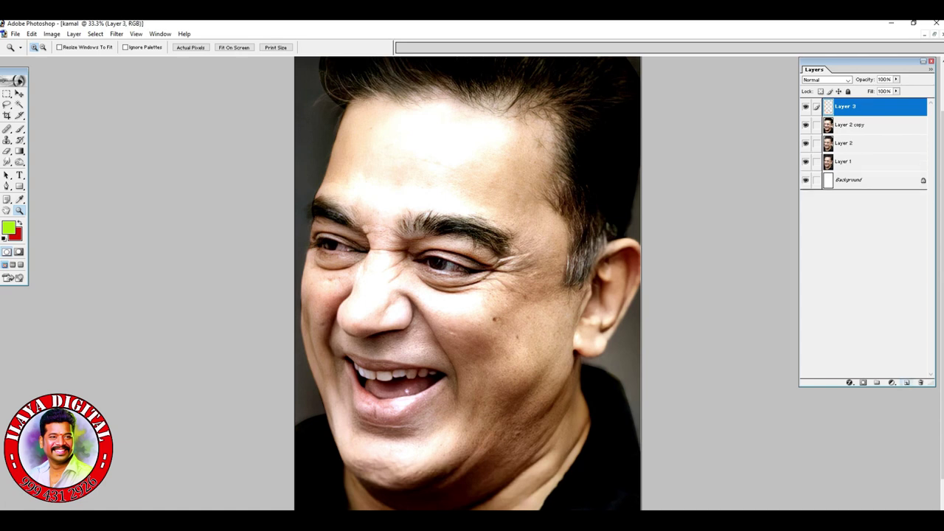
click(847, 80)
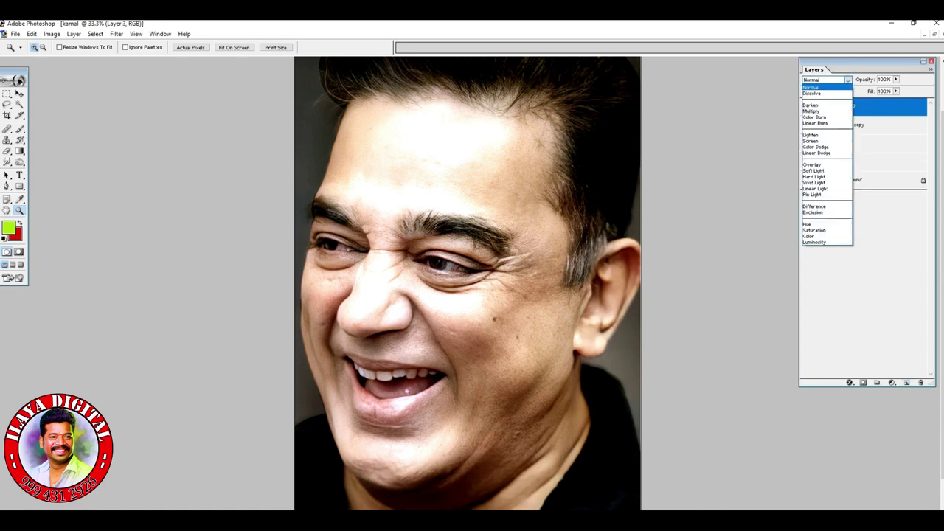
click(810, 237)
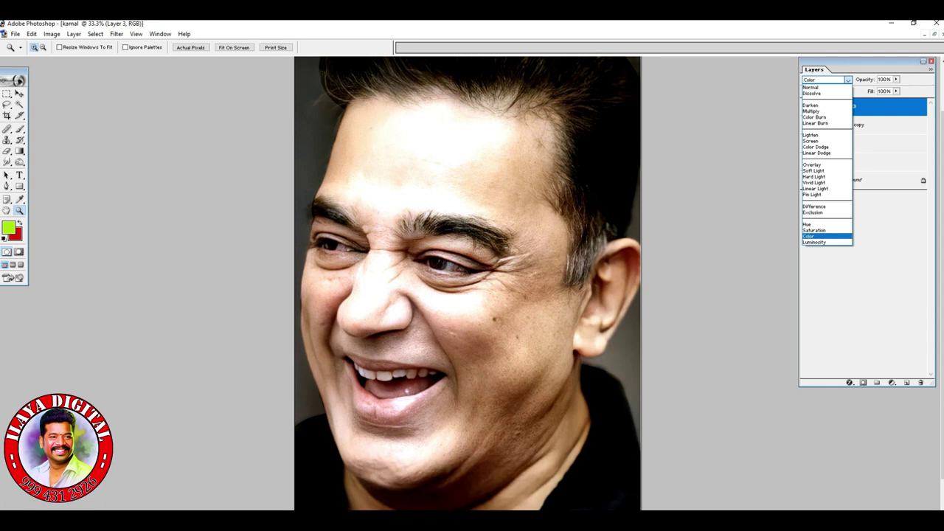
Set up the Brush tool with the soft round 300 px brush, 5% opacity and 100% flow
click(19, 129)
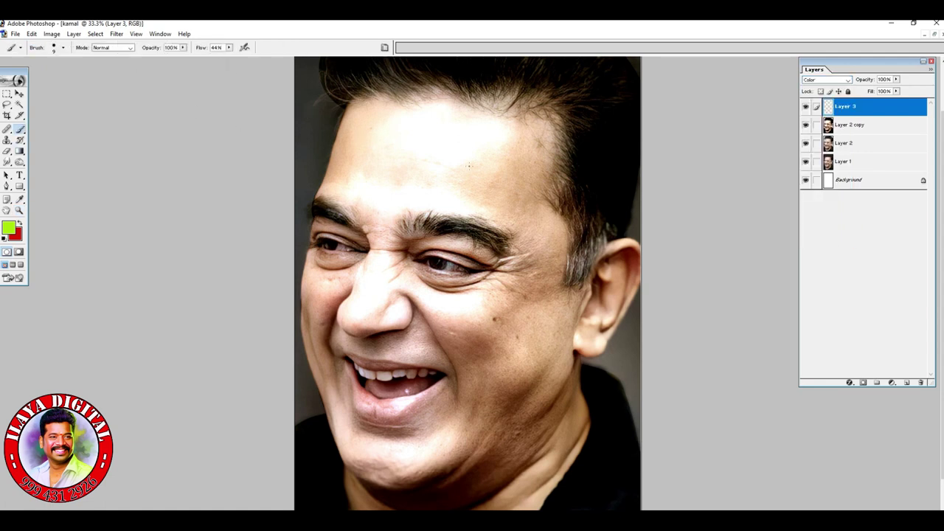
right_click(469, 166)
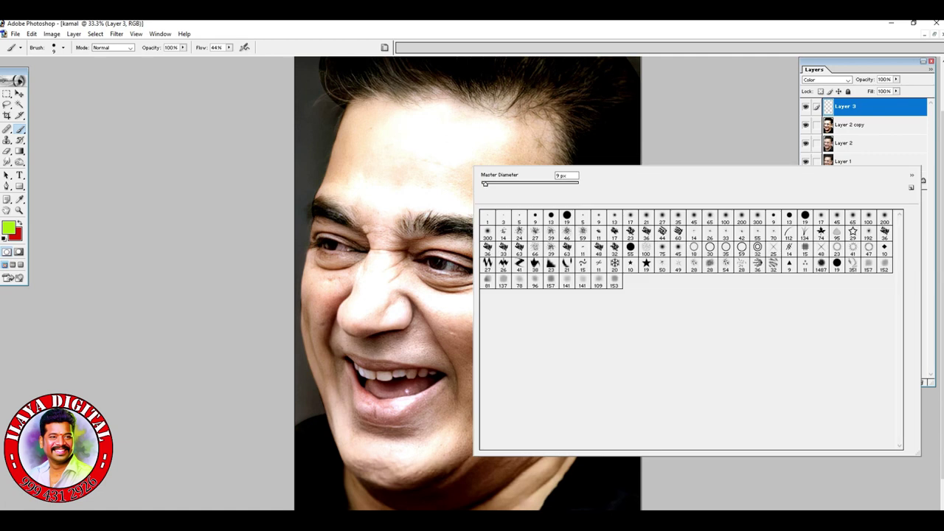
click(757, 218)
click(616, 48)
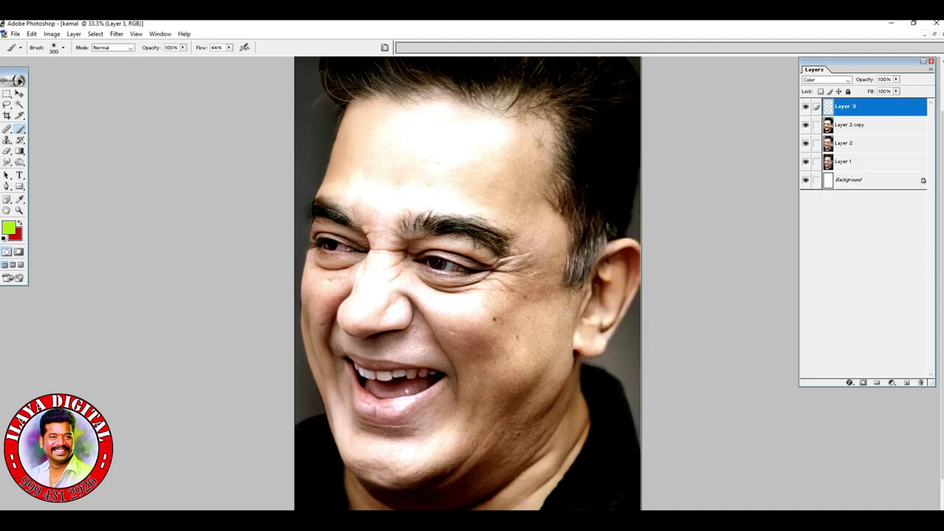
click(182, 47)
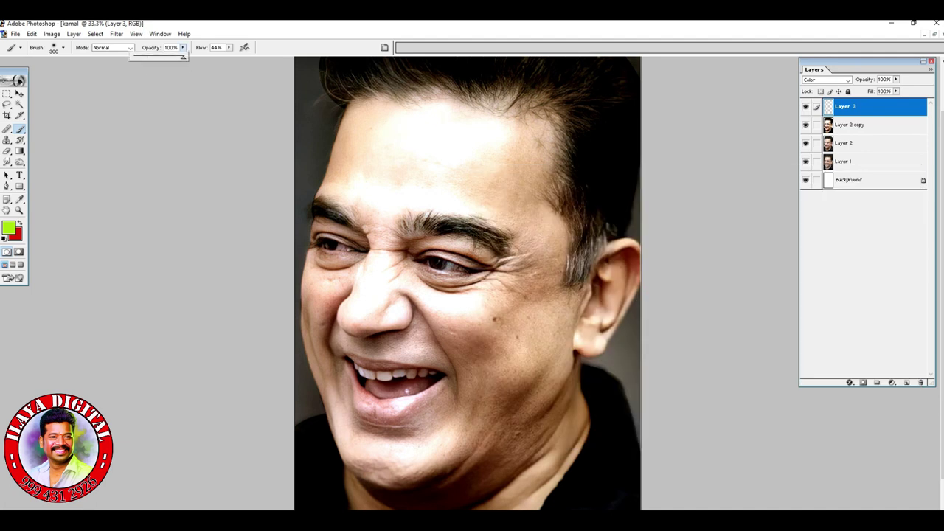
drag(183, 56, 137, 56)
click(229, 47)
drag(228, 56, 258, 57)
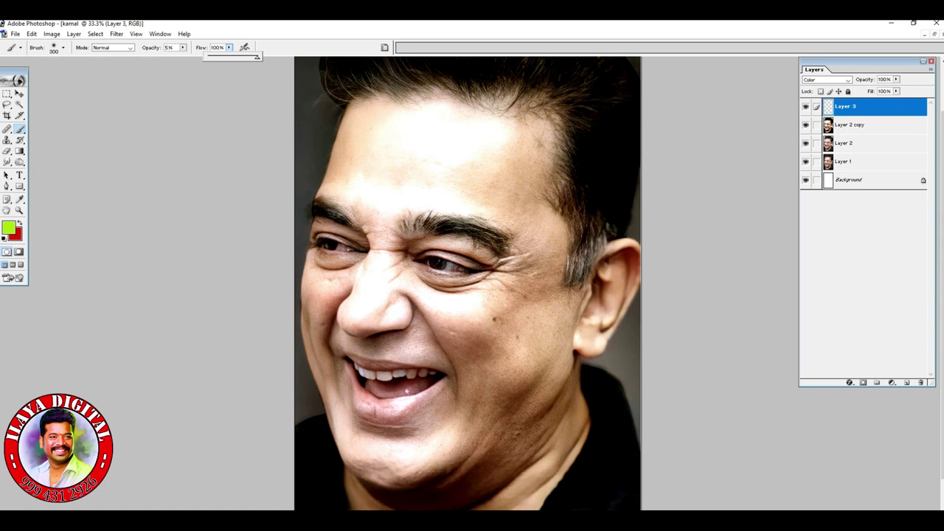
Show the selection outline around the man and turn off Shape Dynamics for the brush
key(ctrl+h)
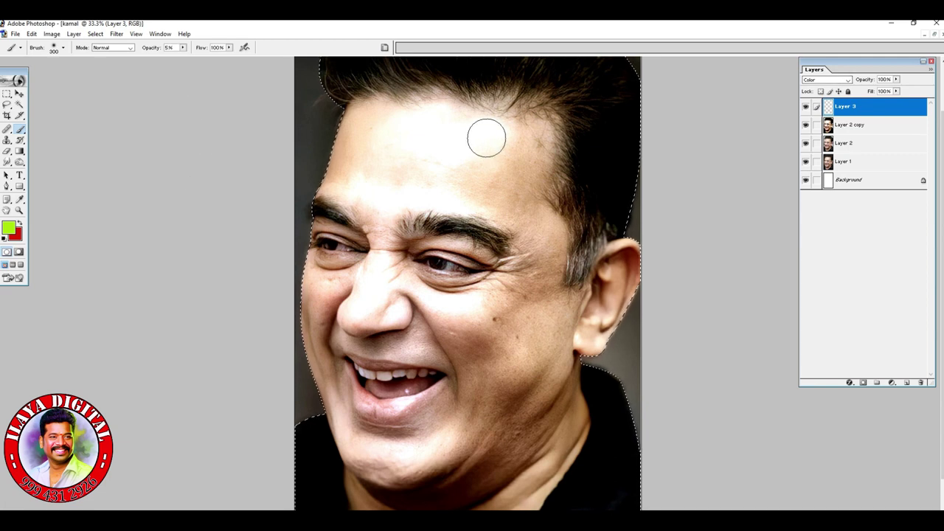
key(F5)
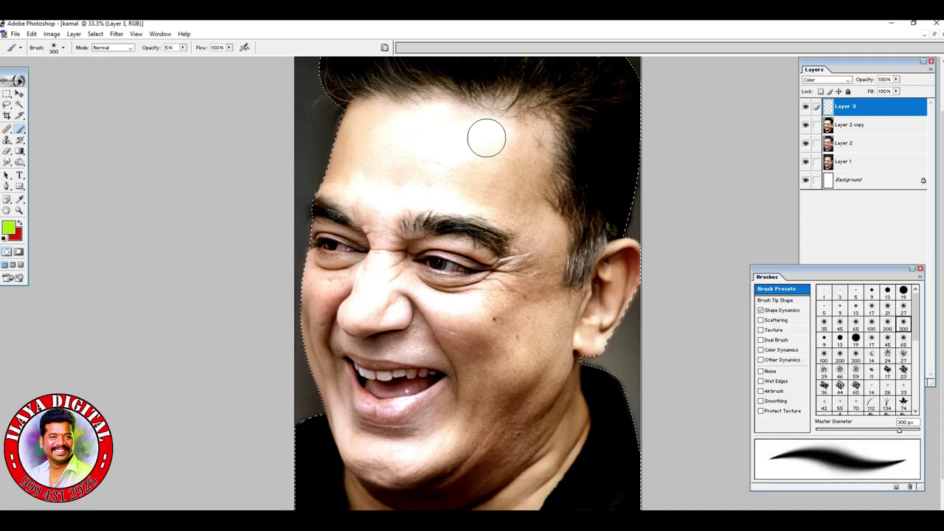
click(761, 311)
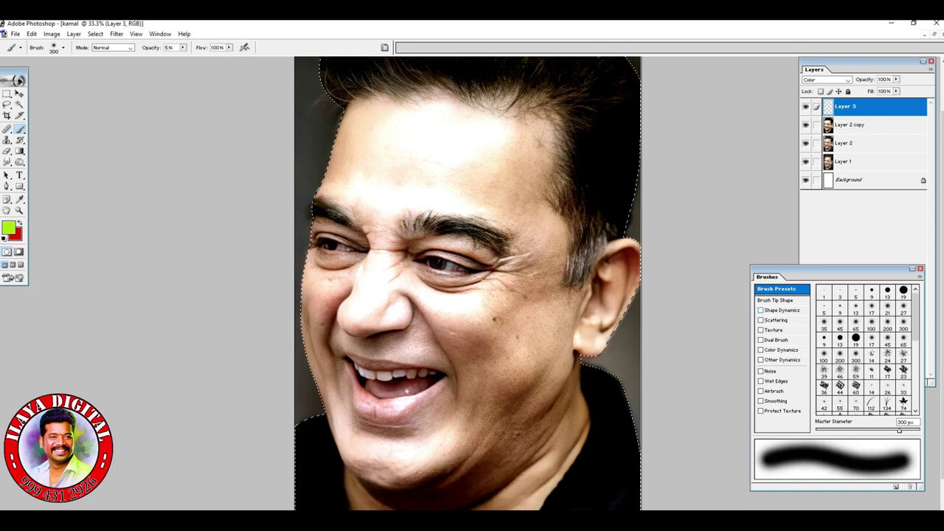
key(F5)
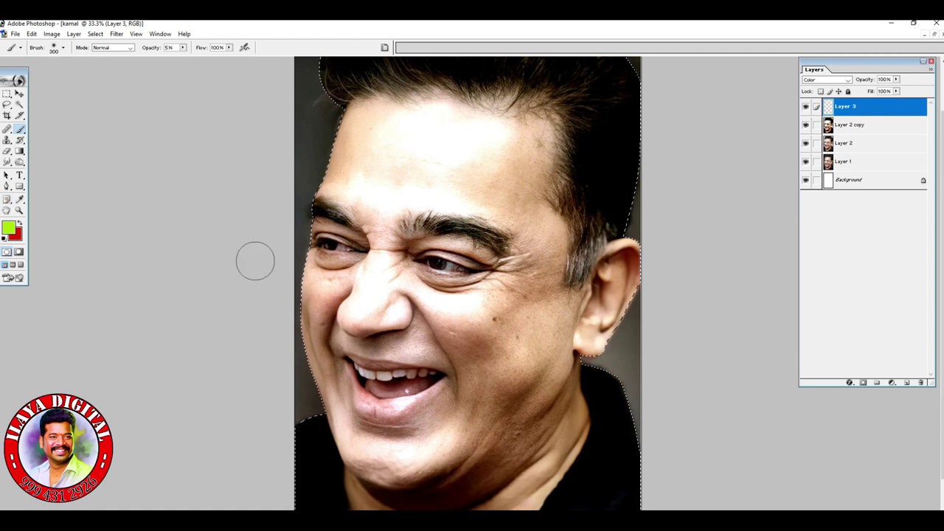
Display the colour swatches, shrink their palette to a compact height and pick pink as the foreground colour
key(F6)
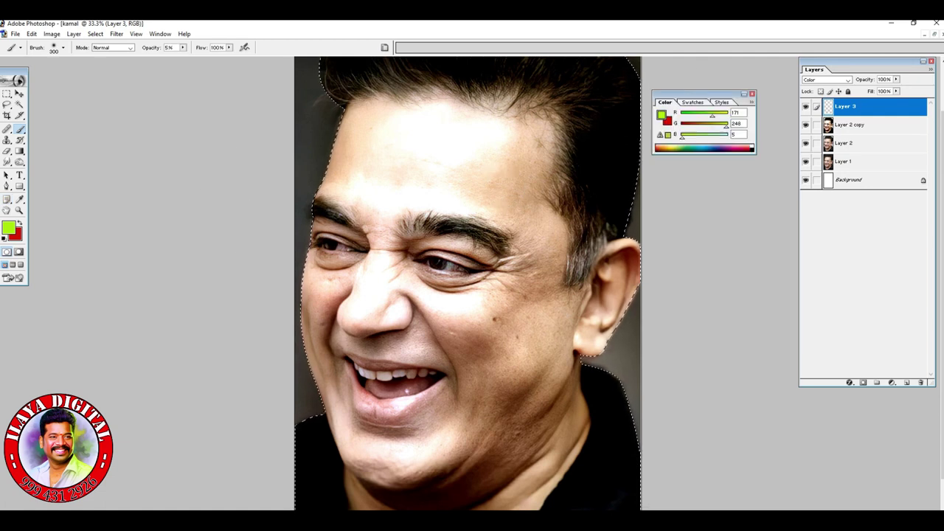
click(692, 102)
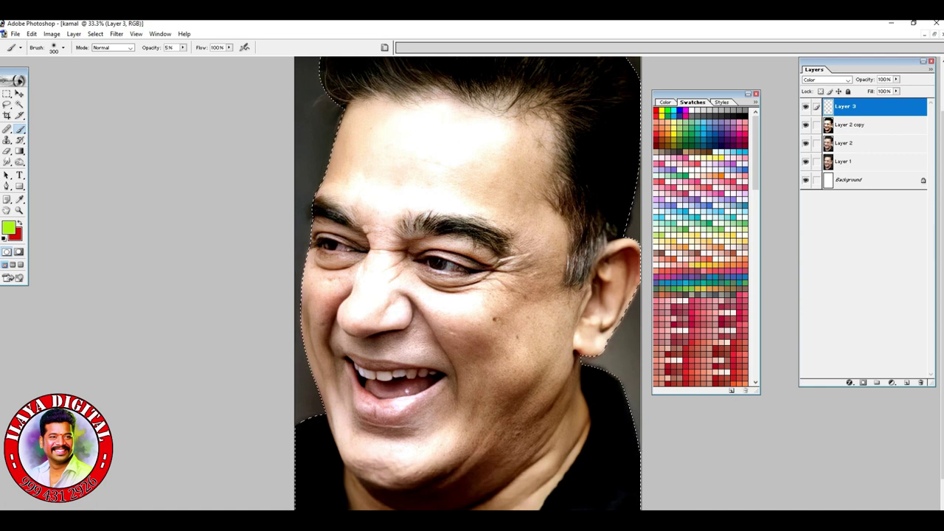
drag(757, 393, 757, 167)
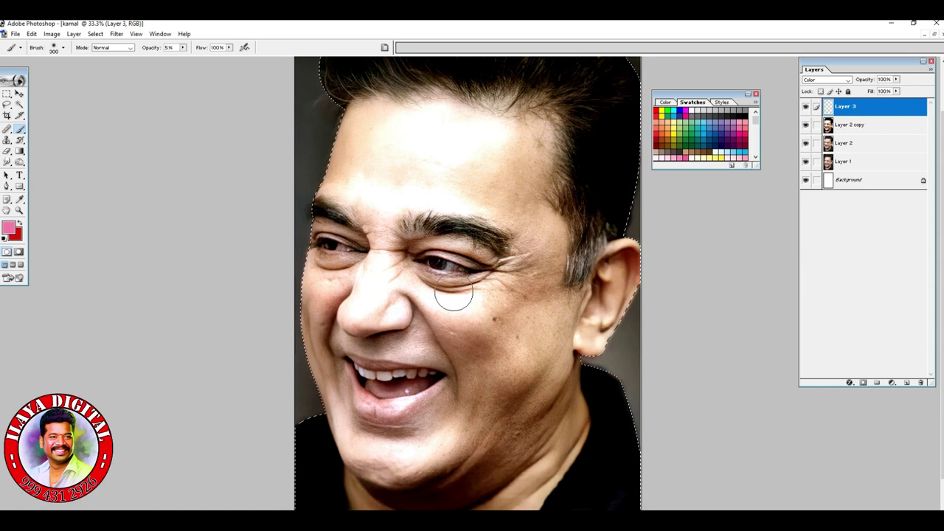
Brush a soft pink tint over both cheeks and the forehead on Layer 3, varying the brush size between 300 and 600 px
key(bracketright)
key(bracketright)
key(bracketright)
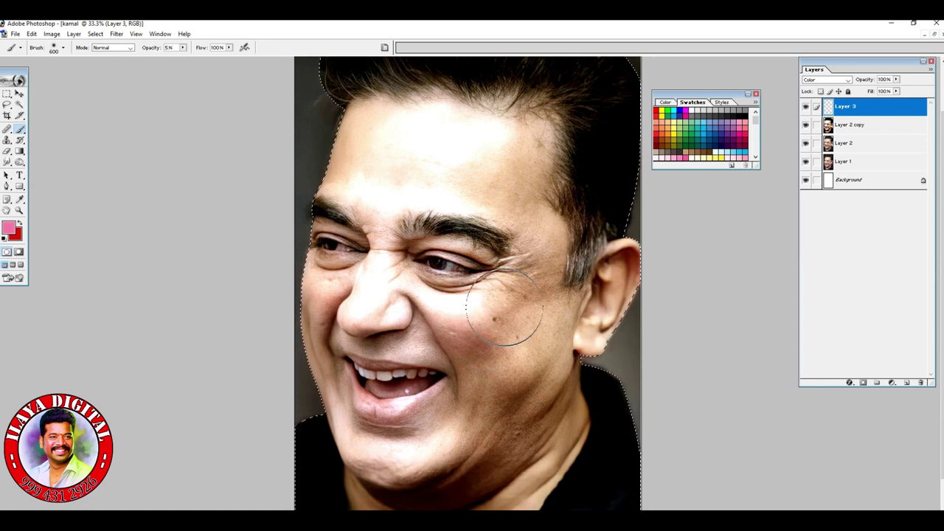
key(bracketleft)
key(bracketleft)
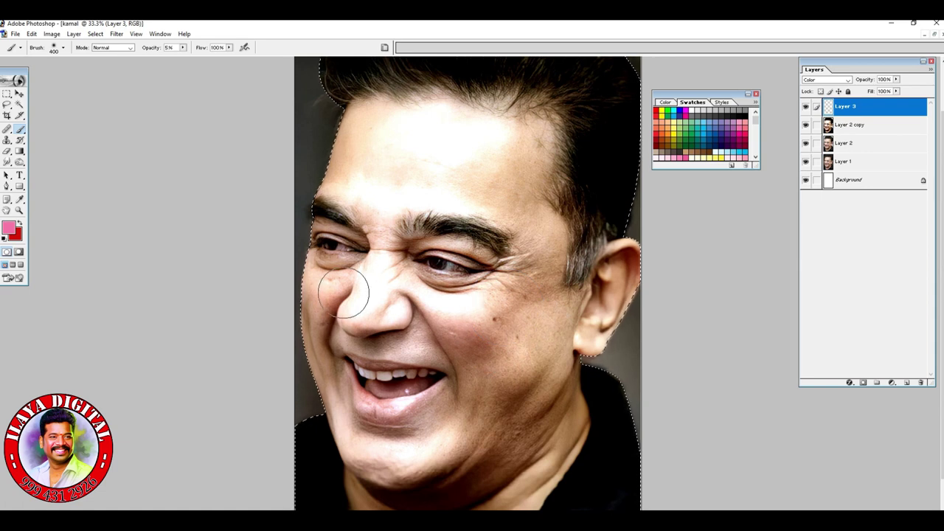
key(bracketleft)
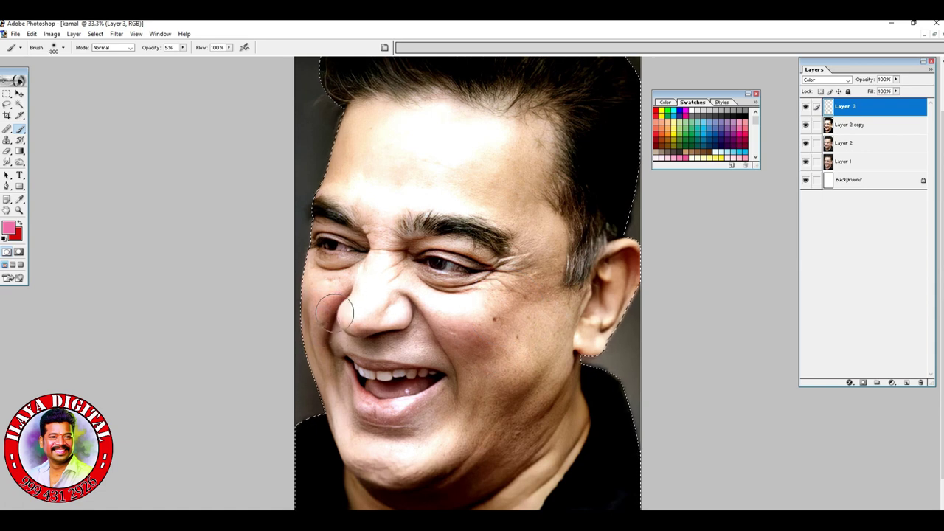
key(bracketright)
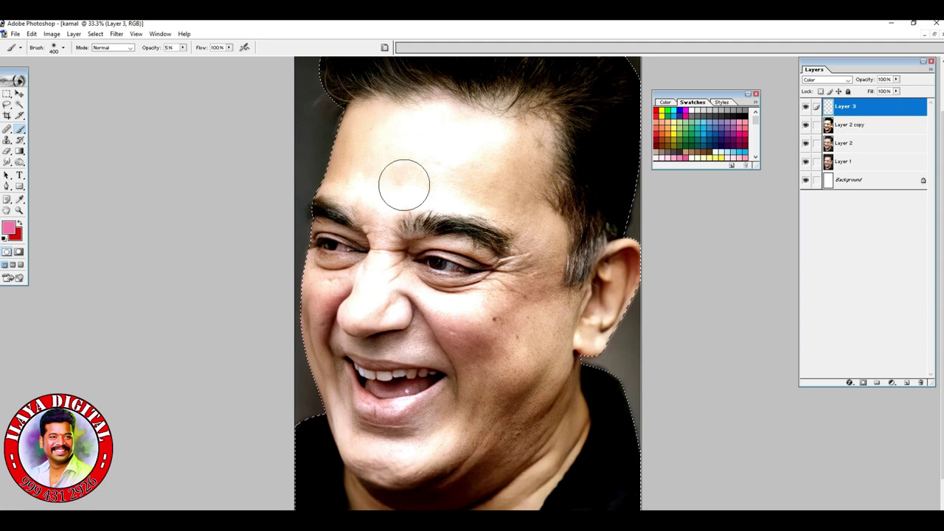
key(bracketright)
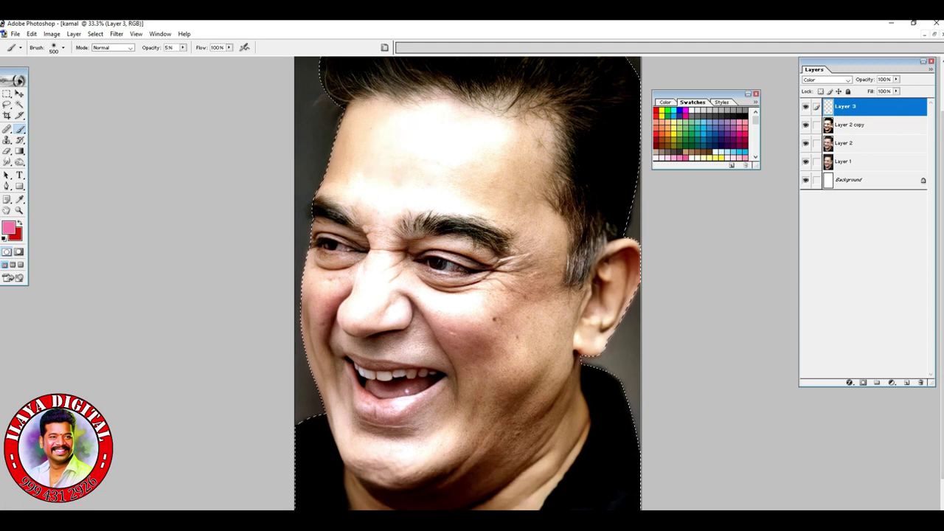
Pick a strong magenta-pink and tint the lips with a smaller brush of 100 to 175 px
click(739, 135)
key(bracketleft)
key(bracketleft)
key(bracketleft)
key(bracketleft)
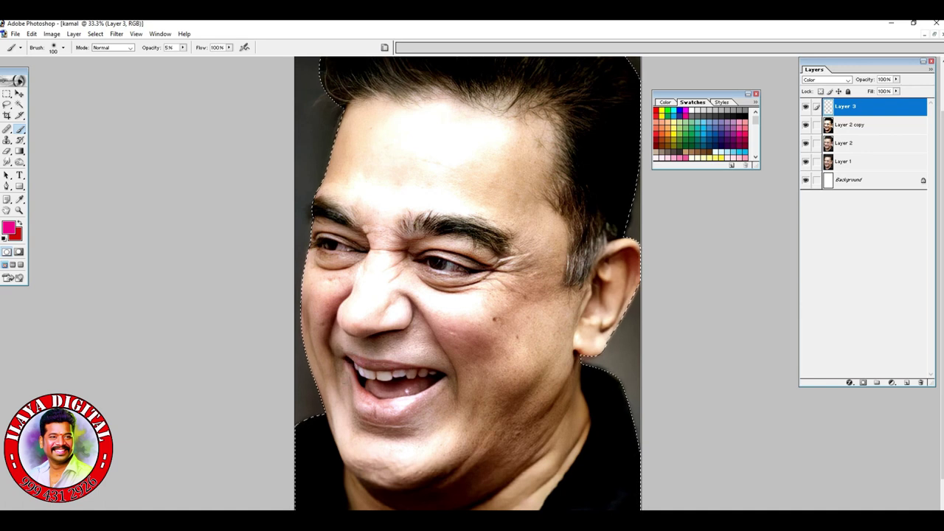
key(bracketright)
key(bracketright)
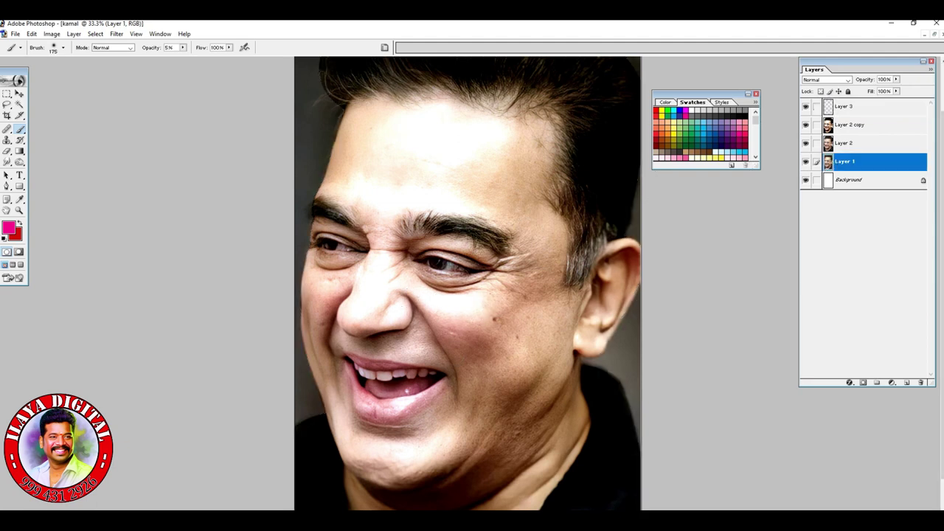
Choose orange as the foreground colour, set the brush opacity to 11% and make Layer 3 active
click(663, 134)
click(182, 47)
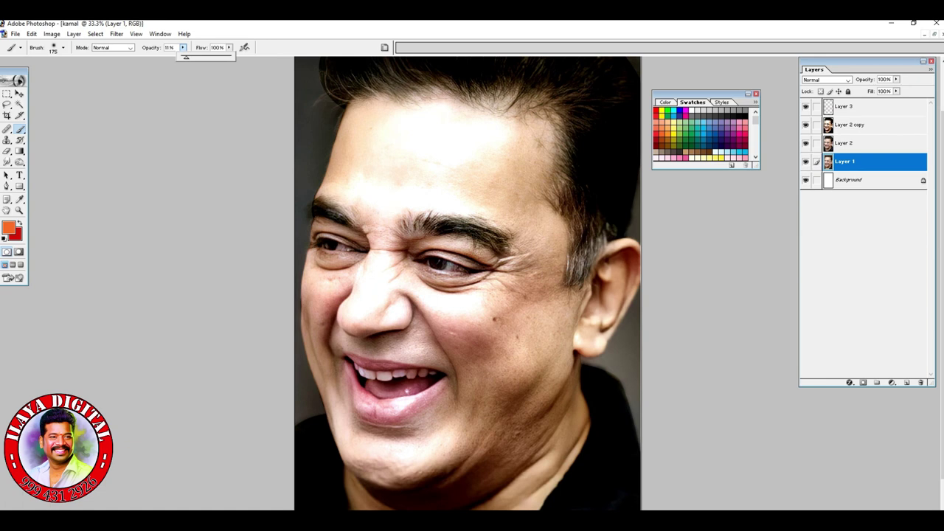
key(Return)
click(845, 106)
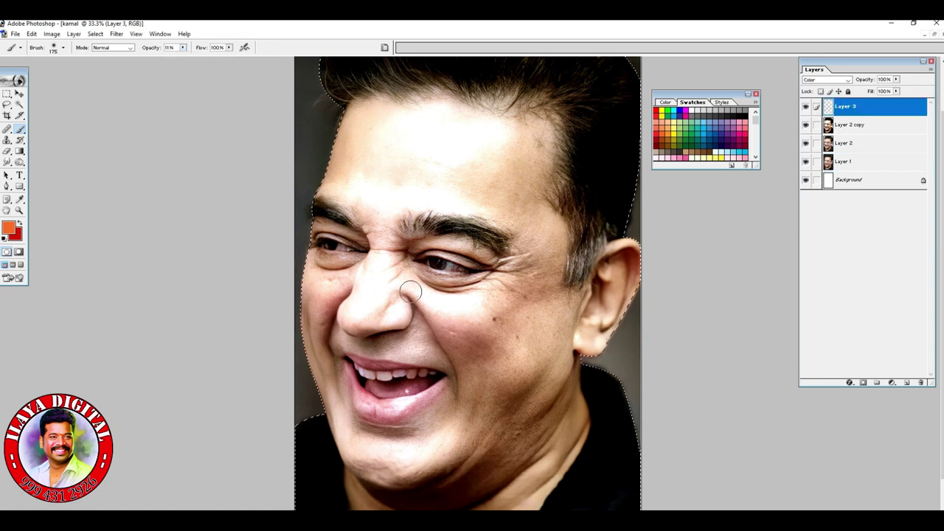
Enlarge the brush to 600 px and paint an orange tint over the forehead, temple, cheek and neck
key(bracketright)
key(bracketright)
key(bracketright)
key(bracketright)
key(bracketright)
key(bracketright)
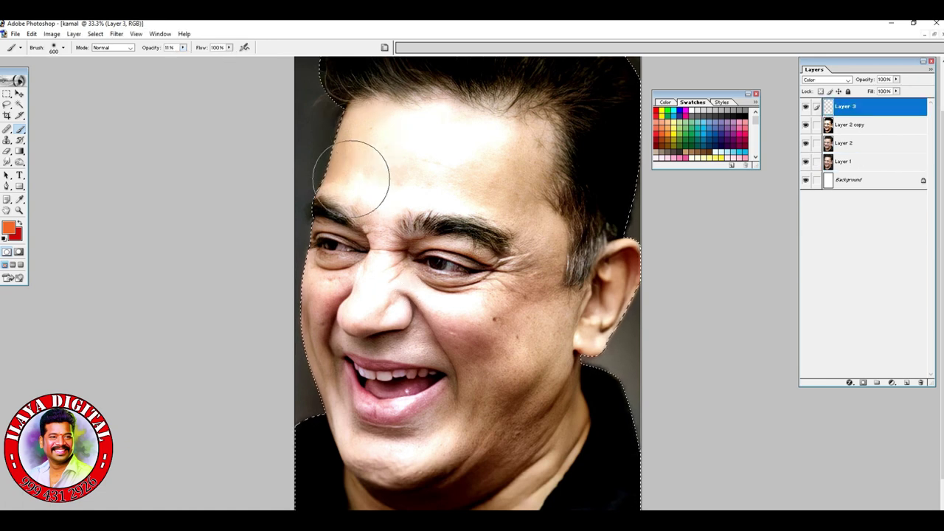
mouse_move(367, 150)
mouse_down()
mouse_move(359, 178)
mouse_move(385, 151)
mouse_move(378, 143)
mouse_up()
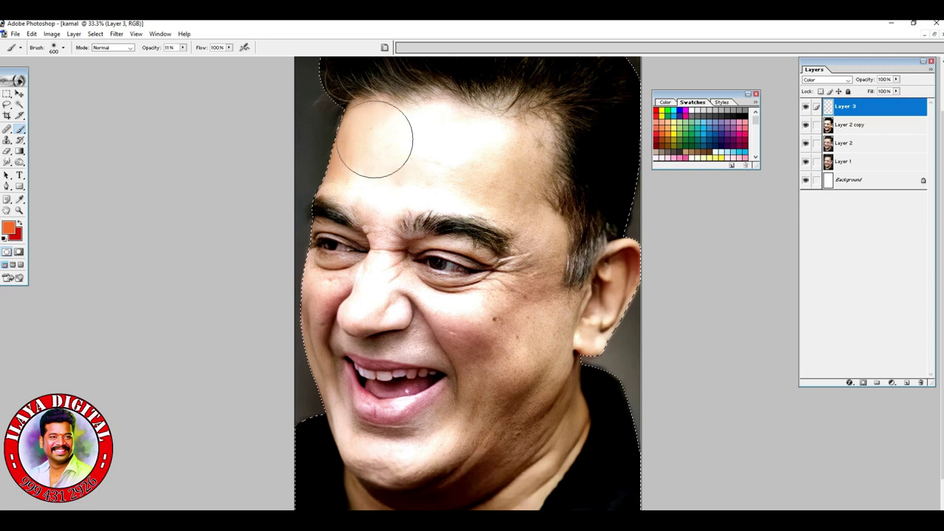
mouse_move(466, 149)
mouse_down()
mouse_move(536, 152)
mouse_move(530, 208)
mouse_move(544, 320)
mouse_move(557, 257)
mouse_move(545, 256)
mouse_move(533, 323)
mouse_move(537, 354)
mouse_move(561, 378)
mouse_move(540, 454)
mouse_move(455, 501)
mouse_move(419, 453)
mouse_move(317, 372)
mouse_move(290, 317)
mouse_move(353, 473)
mouse_up()
scroll(302, 116, down, 2)
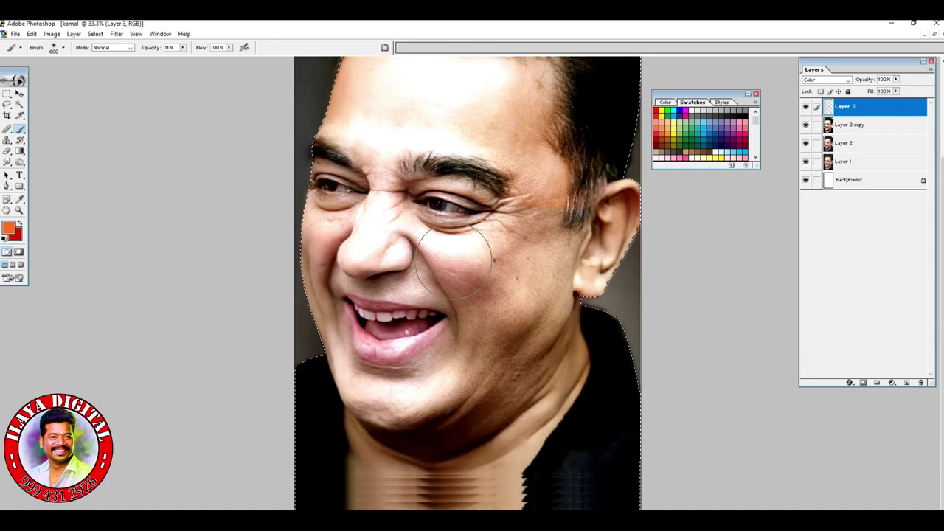
scroll(453, 261, up, 2)
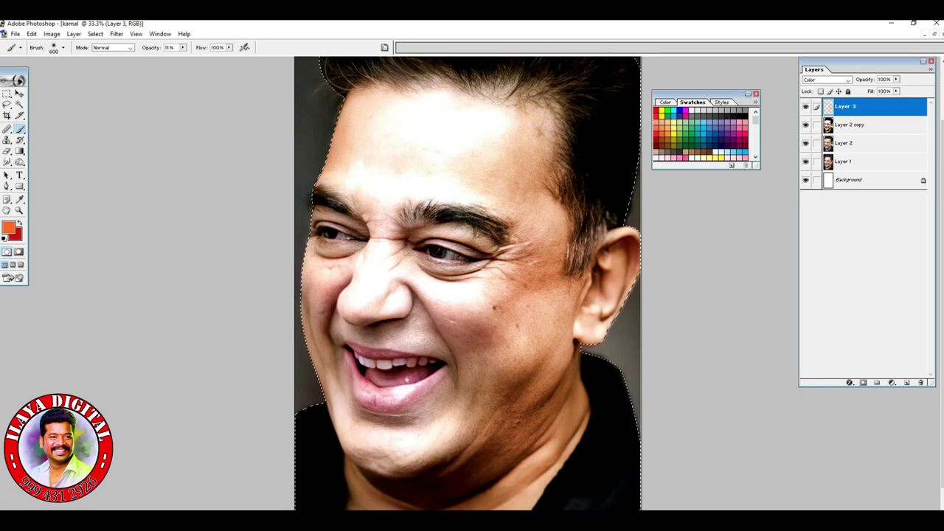
Tint the chin and jaw with light yellow, and add pale green over the lower face, resizing the brush to 400 px
click(674, 129)
mouse_move(423, 190)
mouse_down()
mouse_move(395, 161)
mouse_move(408, 144)
mouse_move(373, 124)
mouse_move(522, 121)
mouse_move(514, 339)
mouse_move(495, 391)
mouse_move(540, 334)
mouse_up()
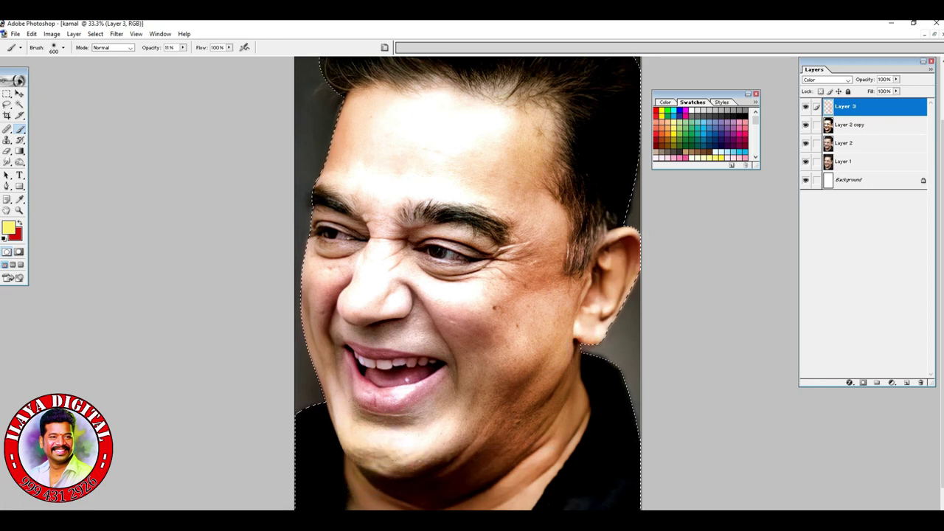
click(686, 123)
mouse_move(335, 431)
mouse_down()
mouse_move(387, 451)
mouse_move(446, 445)
mouse_move(437, 441)
mouse_move(465, 421)
mouse_move(477, 351)
mouse_move(524, 382)
mouse_up()
key(bracketleft)
key(bracketleft)
key(bracketleft)
key(bracketleft)
key(bracketright)
key(bracketright)
key(bracketright)
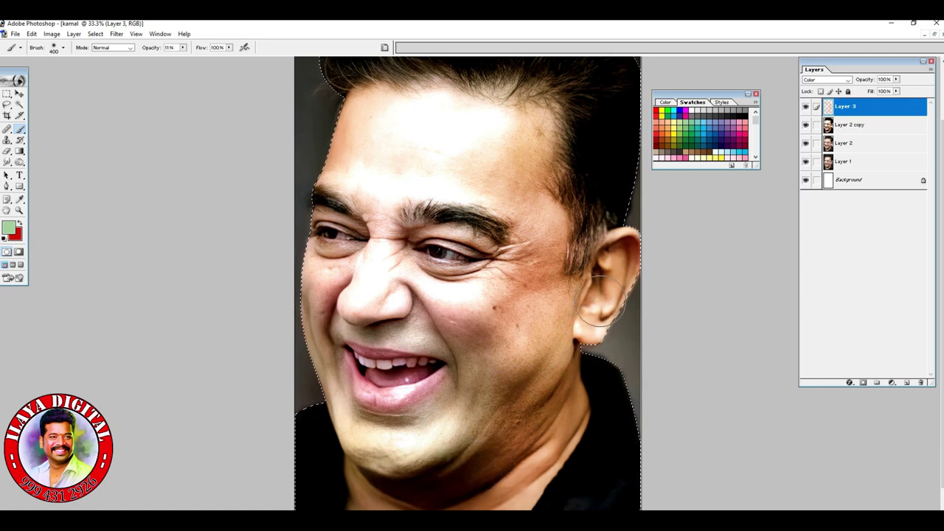
Tint the hair with cyan using a 700 px brush at 28% opacity
scroll(555, 114, up, 3)
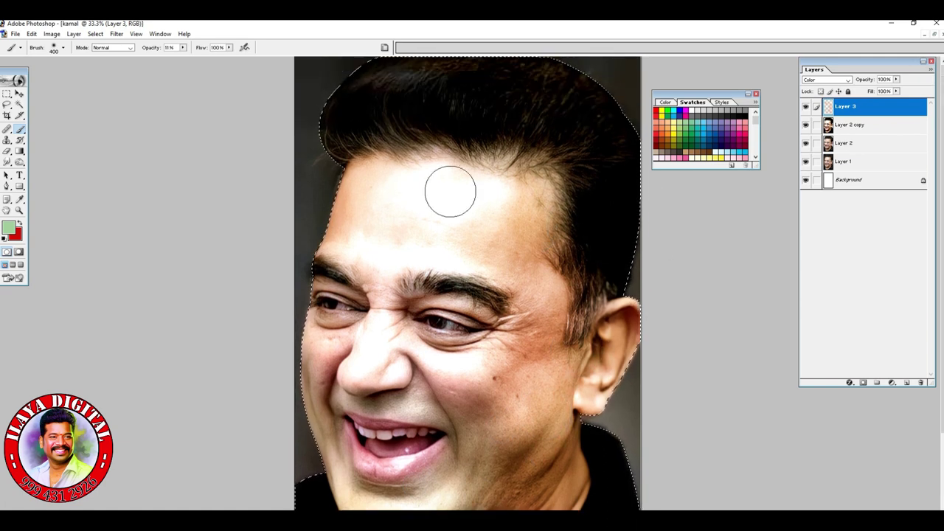
click(183, 47)
drag(183, 57, 191, 57)
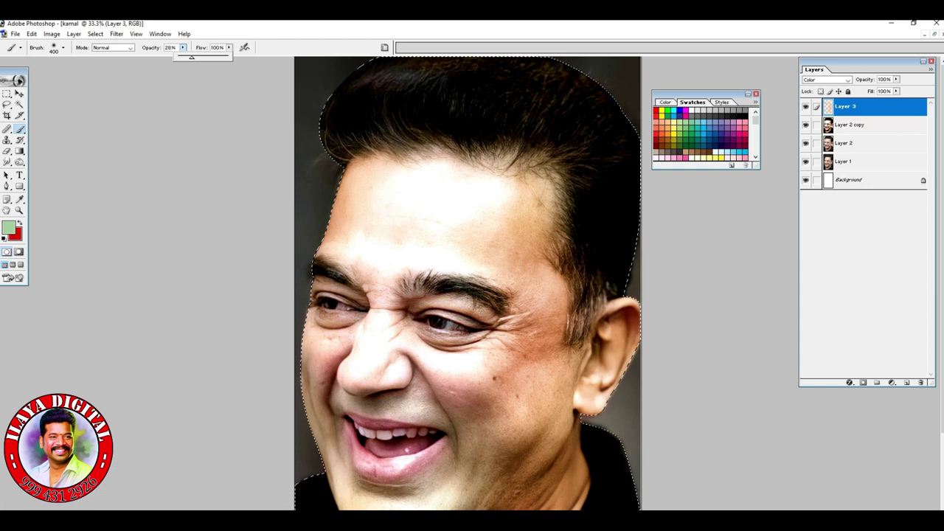
click(674, 111)
key(bracketright)
key(bracketright)
key(bracketright)
mouse_move(300, 144)
mouse_down()
mouse_move(447, 71)
mouse_move(436, 78)
mouse_move(554, 89)
mouse_move(446, 108)
mouse_move(586, 116)
mouse_move(610, 138)
mouse_move(617, 185)
mouse_move(594, 153)
mouse_move(653, 336)
mouse_move(650, 441)
mouse_up()
Pick magenta, undo the stroke on the sideburn, and tint the back of the hair and the ear, reducing brush opacity to 15%
click(686, 110)
key(ctrl+z)
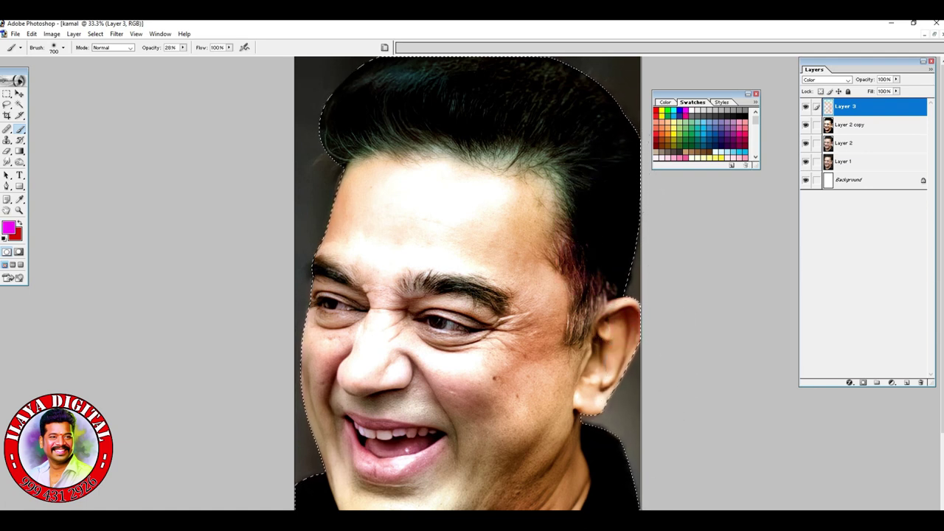
mouse_move(626, 165)
mouse_down()
mouse_move(581, 99)
mouse_move(542, 80)
mouse_move(590, 204)
mouse_move(554, 118)
mouse_move(574, 221)
mouse_up()
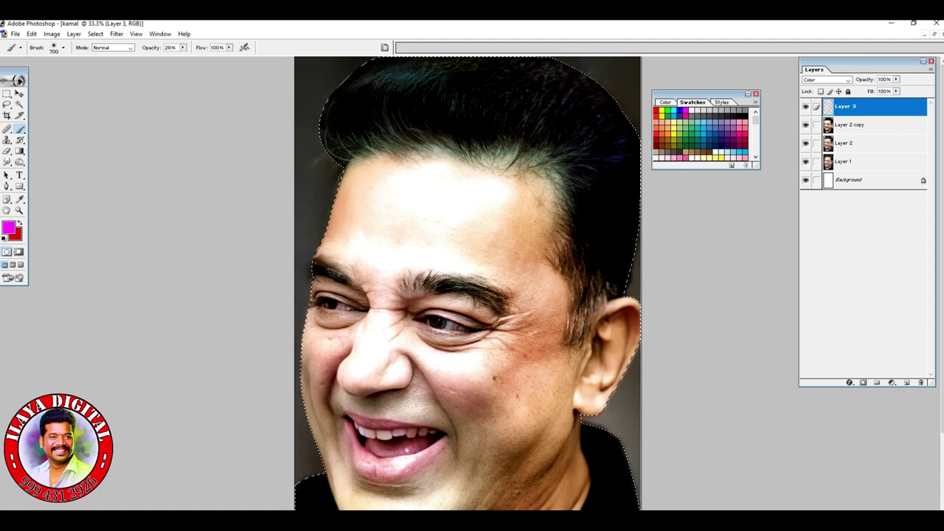
drag(182, 47, 176, 57)
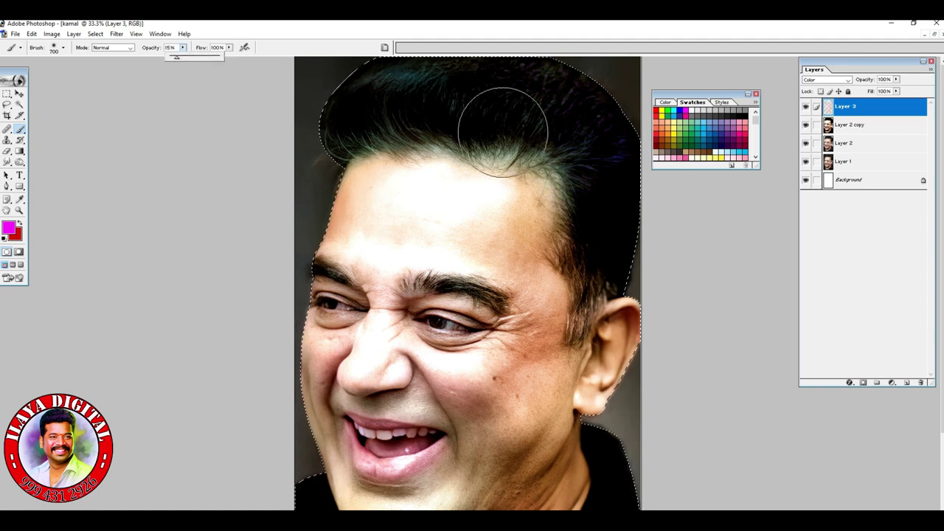
mouse_move(593, 131)
mouse_down()
mouse_move(621, 164)
mouse_move(542, 87)
mouse_move(640, 243)
mouse_move(689, 274)
mouse_move(571, 273)
mouse_up()
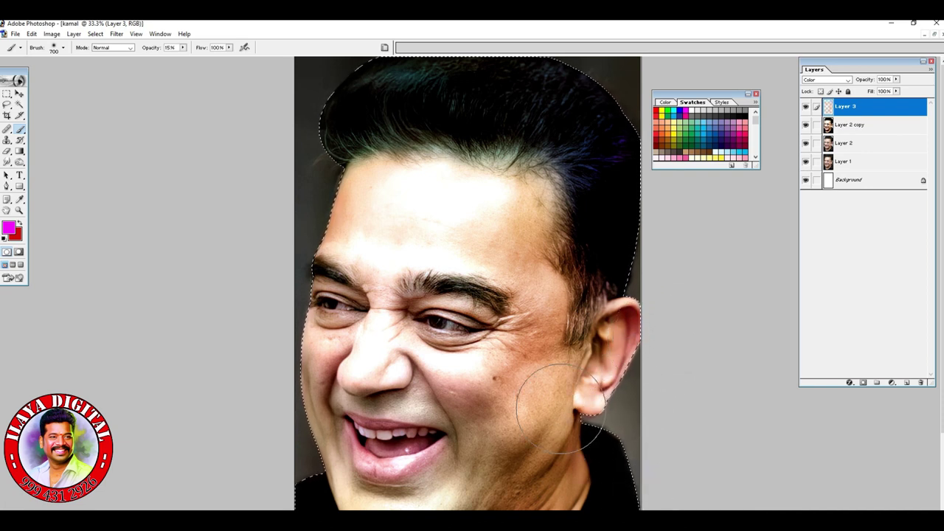
Brush bright yellow along the outer edge of the far cheek, the jaw and the chin
click(662, 110)
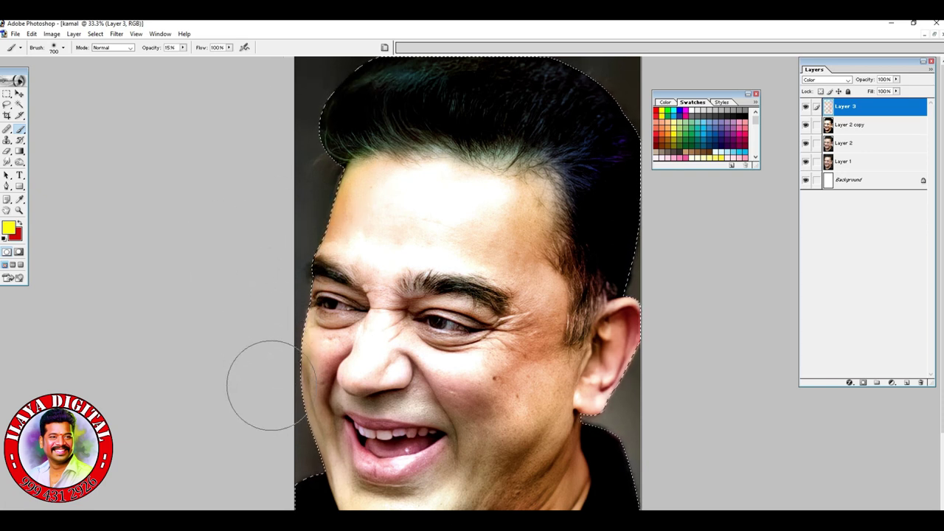
scroll(266, 398, down, 3)
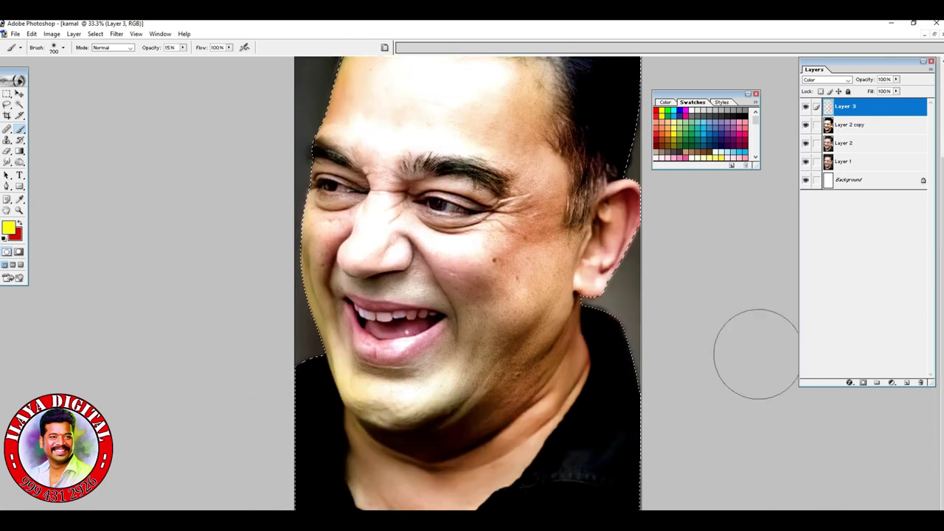
scroll(608, 327, up, 1)
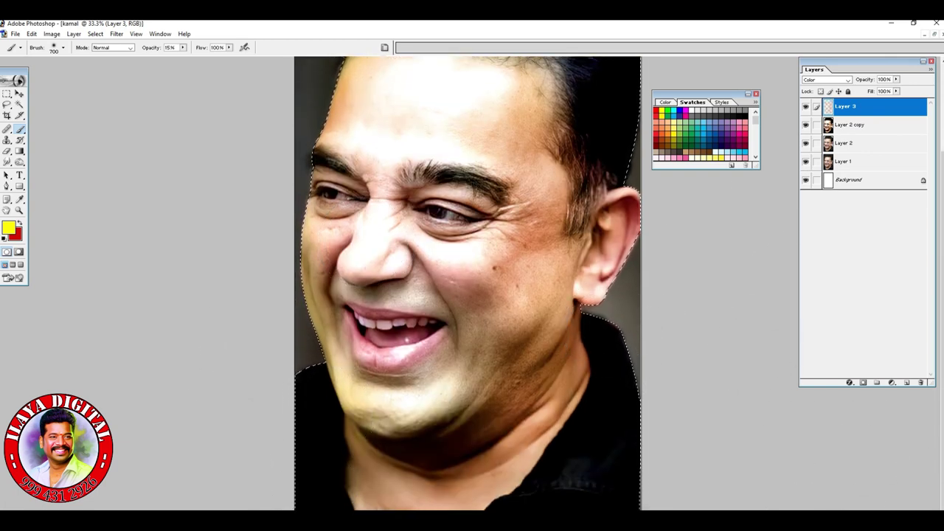
Tint the cheeks with magenta-pink, lowering the brush opacity to 7%
mouse_move(492, 274)
mouse_down()
mouse_move(431, 267)
mouse_move(476, 267)
mouse_up()
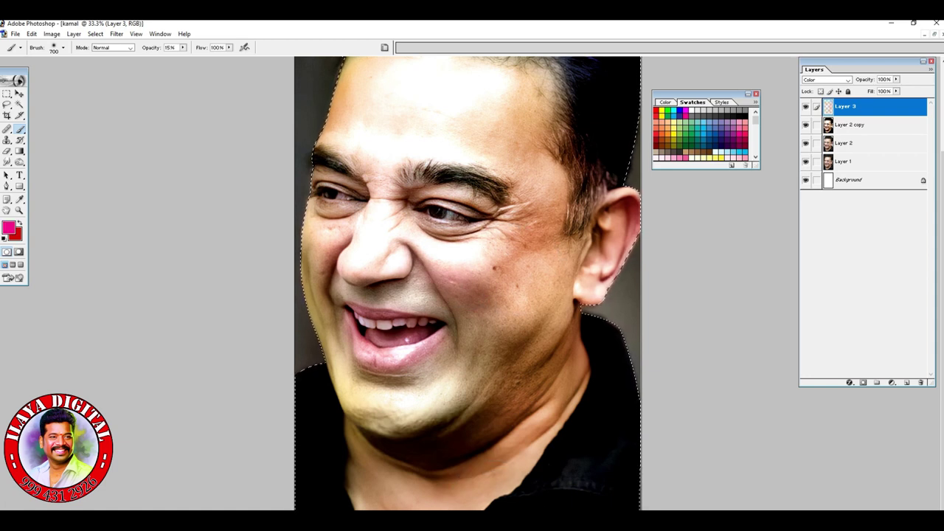
click(182, 47)
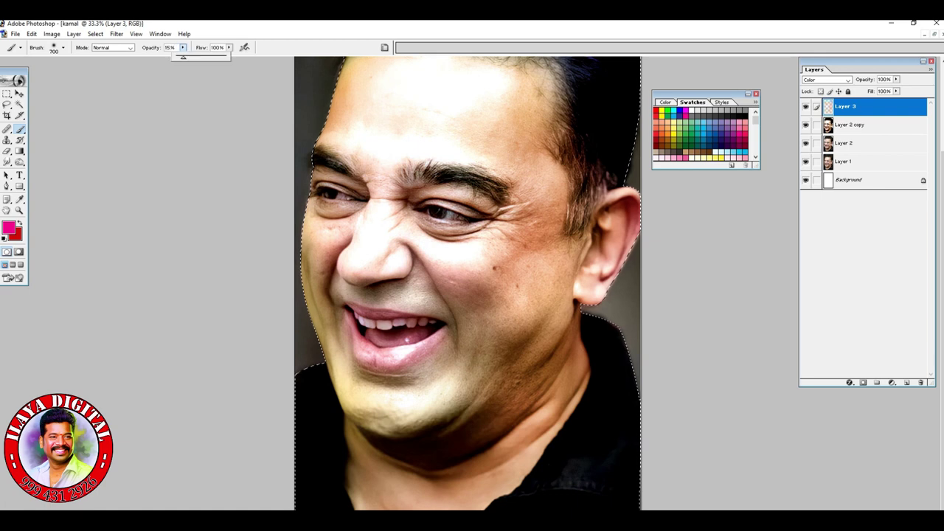
drag(183, 56, 178, 56)
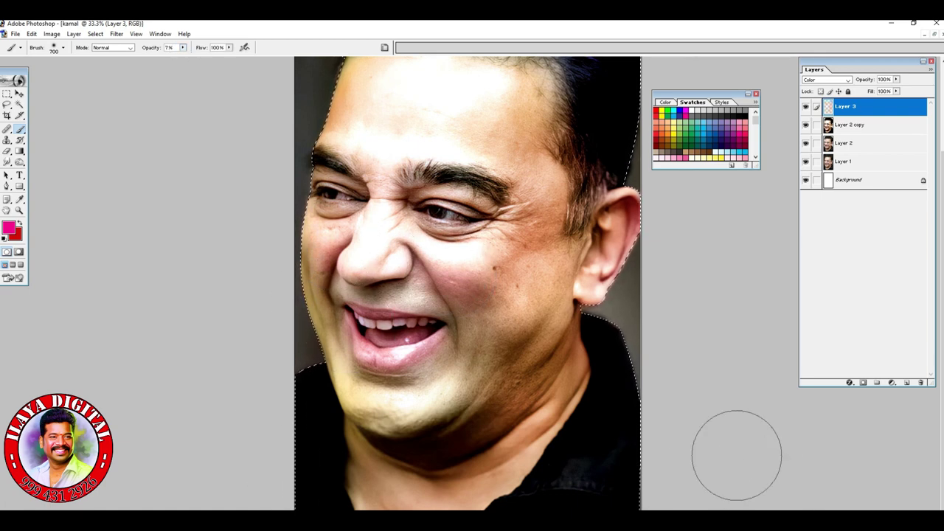
scroll(522, 310, up, 2)
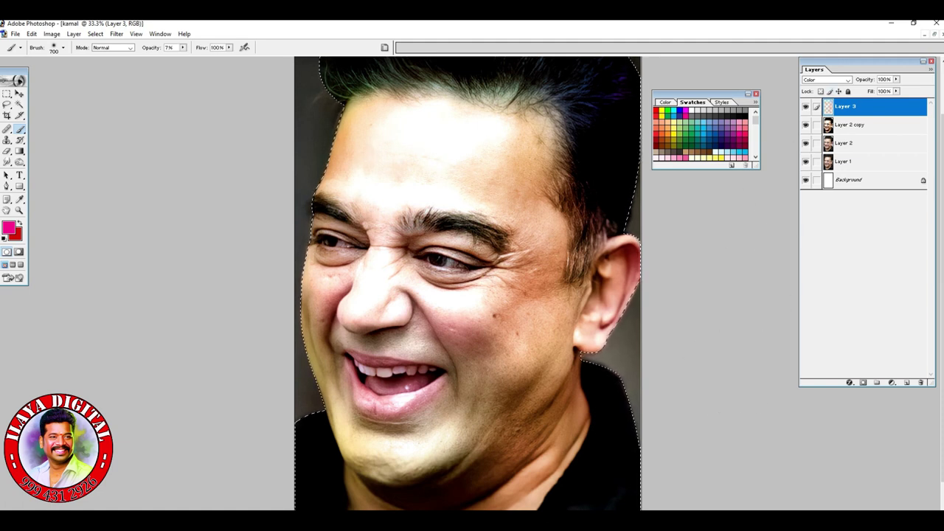
Add a new empty layer above Layer 3 and clear the selection around the man
click(896, 79)
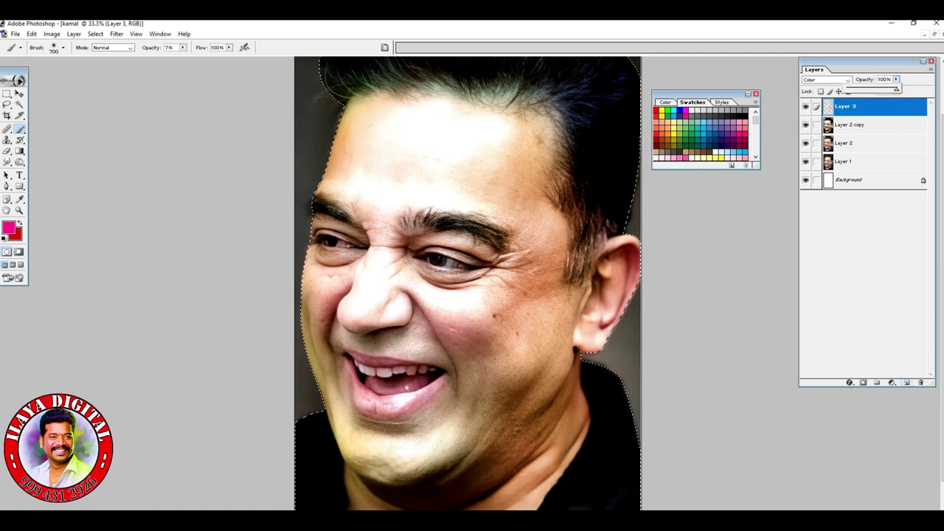
click(907, 382)
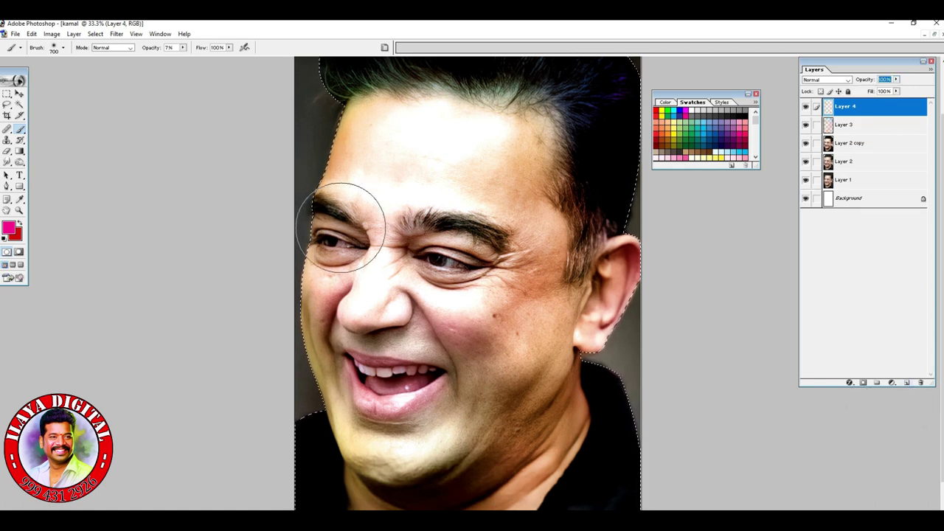
ctrl+click(830, 125)
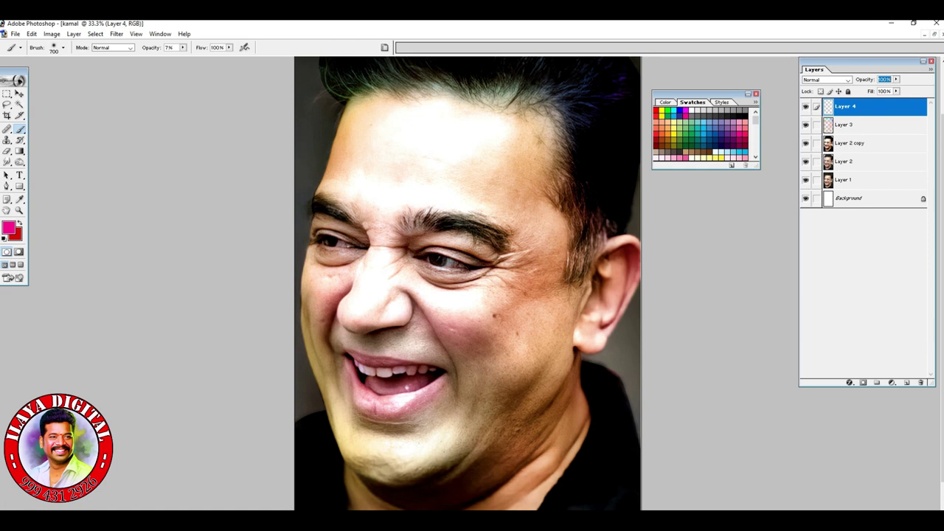
Duplicate Layer 2 copy, hide Layer 2 and Layer 2 copy, and merge the duplicate with the Layer 3 tints
click(845, 124)
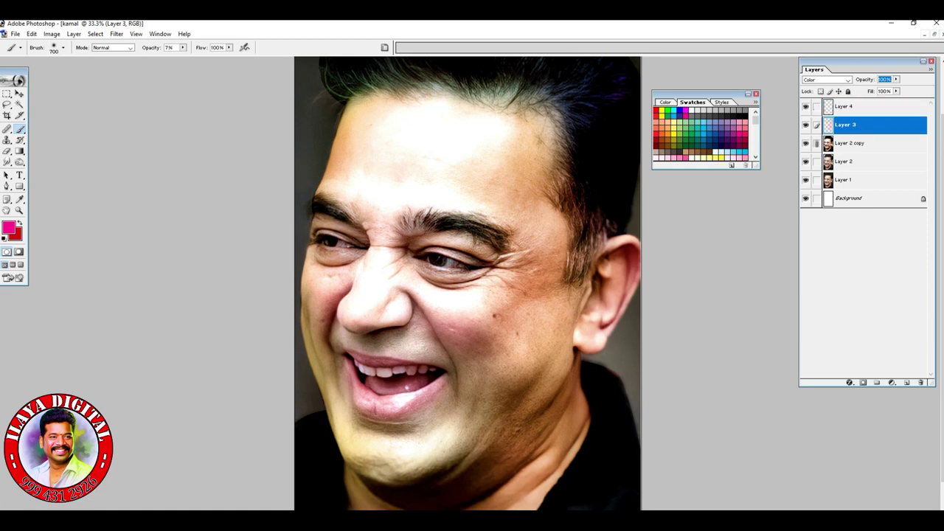
click(852, 143)
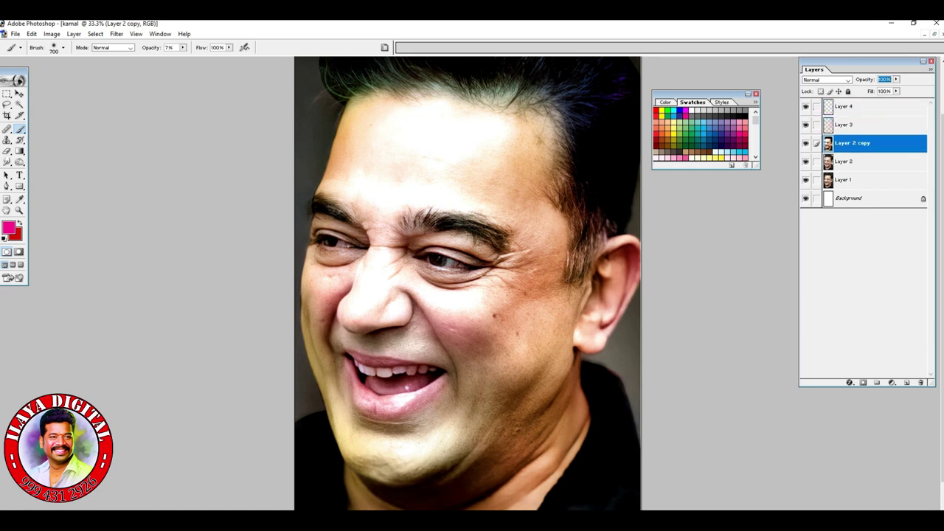
key(ctrl+j)
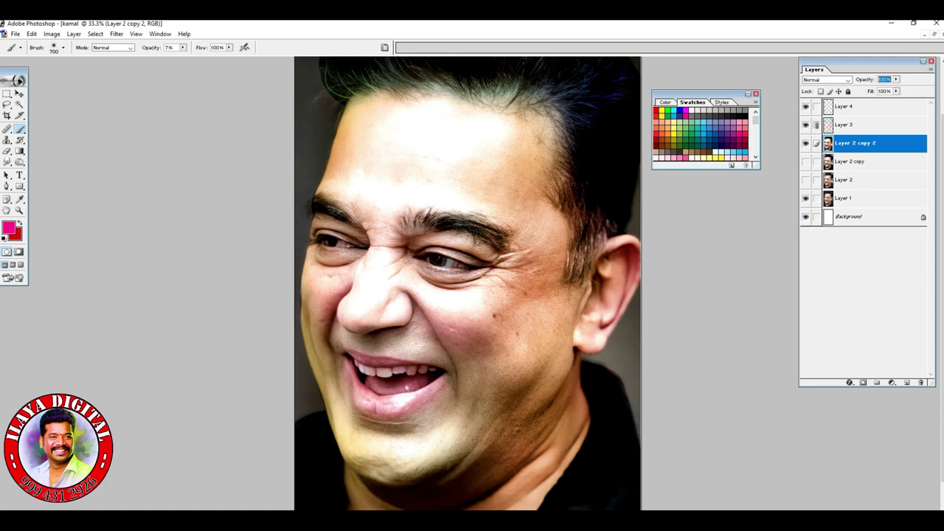
key(ctrl+e)
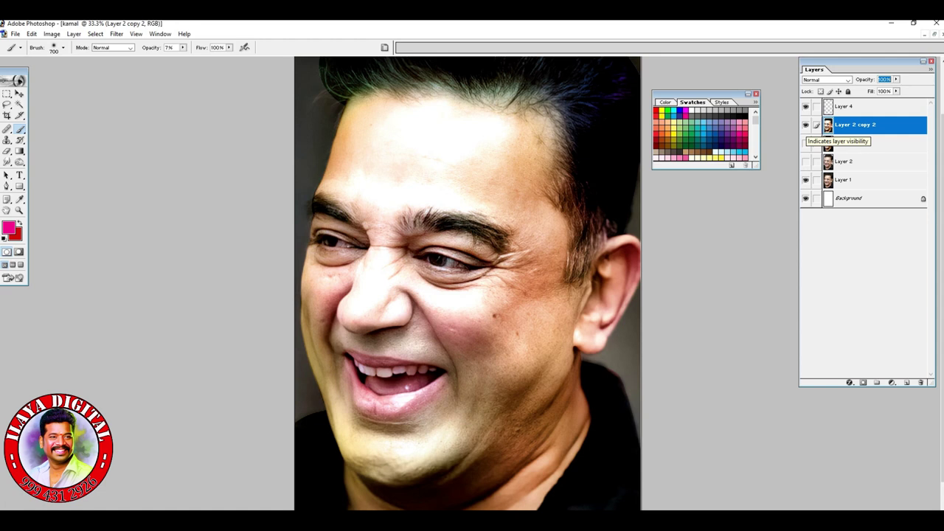
Toggle the merged layer's visibility repeatedly to compare the portrait with and without the colour tints
click(805, 125)
click(806, 125)
click(805, 125)
click(805, 124)
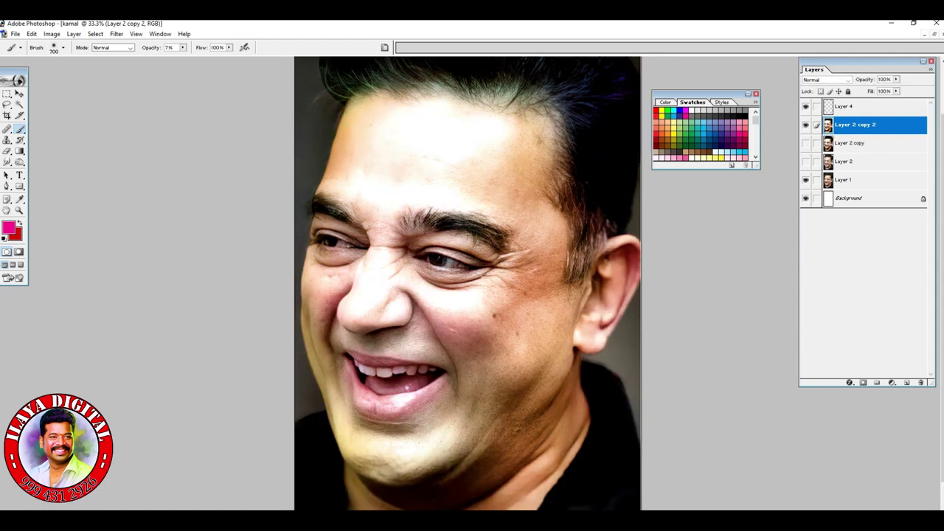
click(805, 125)
click(806, 124)
click(806, 124)
click(805, 125)
click(805, 125)
click(806, 125)
Duplicate the merged Layer 2 copy 2 and hide the original beneath it
click(855, 107)
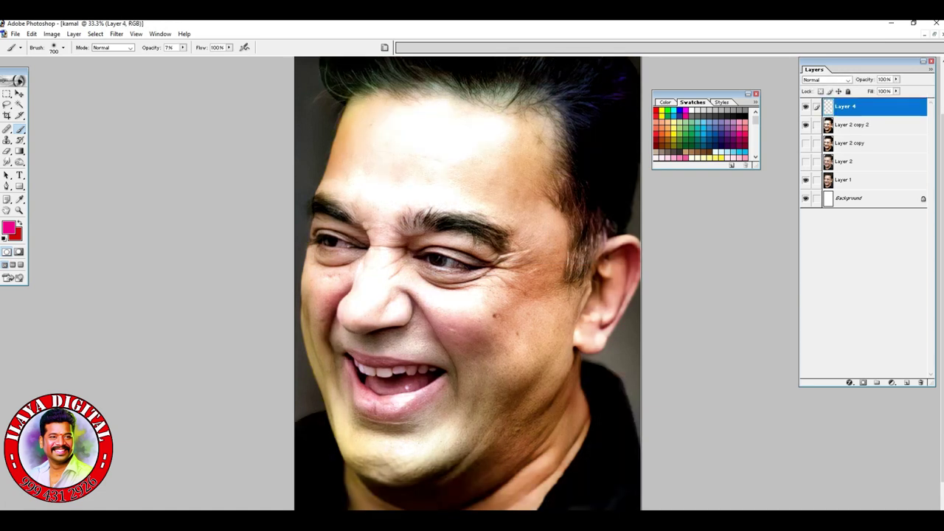
click(856, 124)
key(ctrl+j)
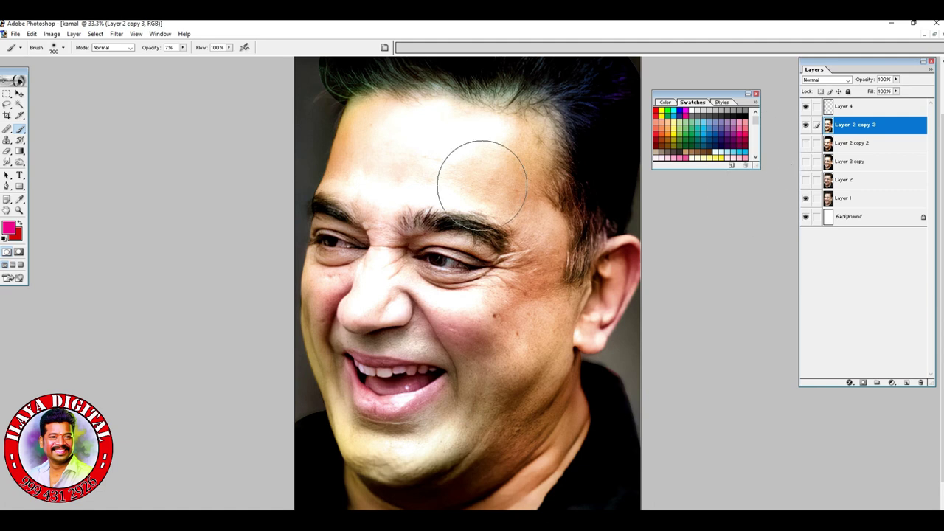
Choose the rough-edged 1487 px brush tip, reduce it to 125 px, and bring the duplicated layer above Layer 4
scroll(481, 186, up, 2)
scroll(482, 184, down, 2)
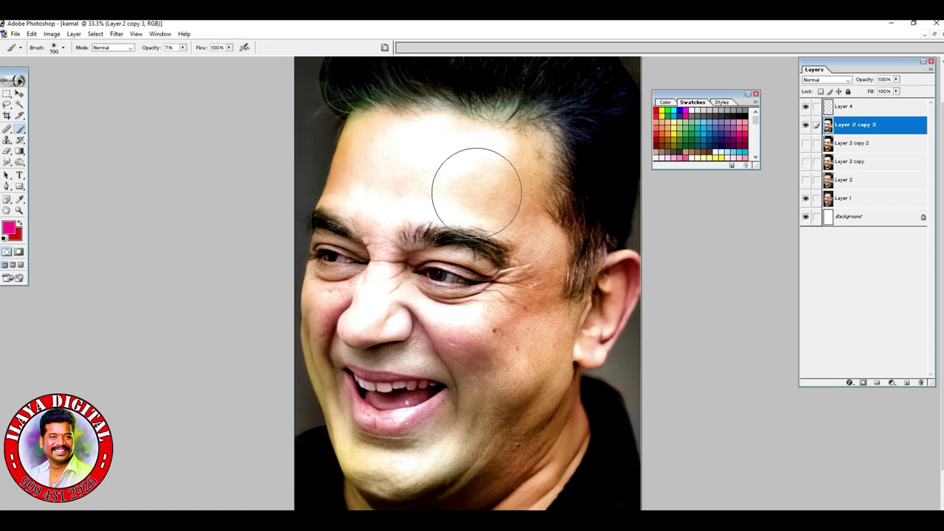
right_click(494, 185)
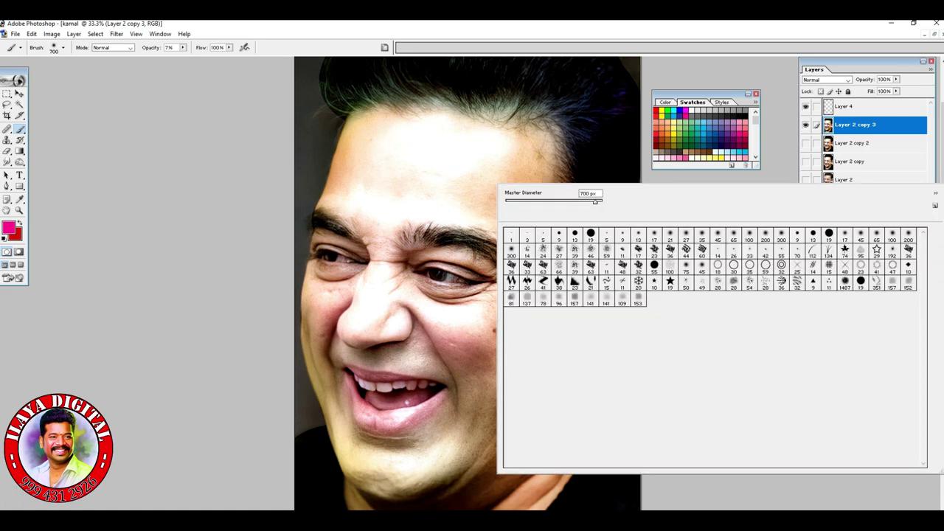
click(845, 283)
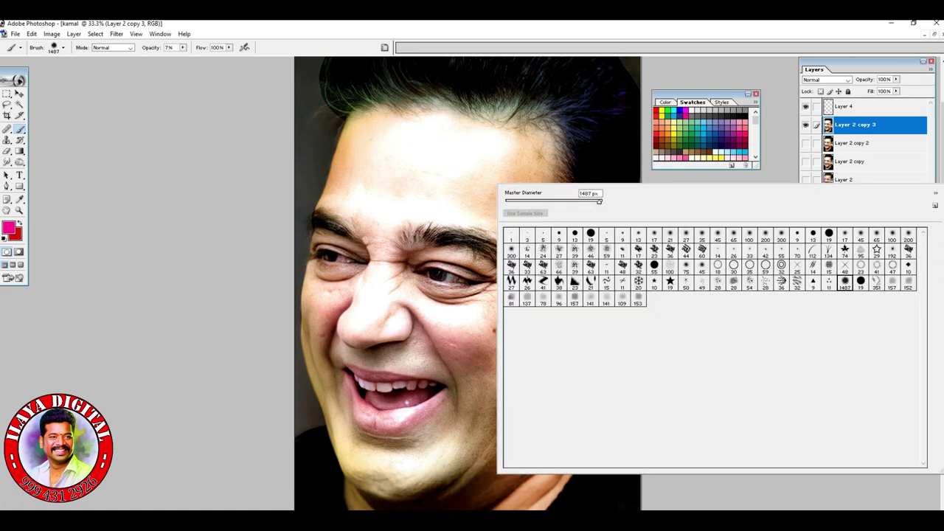
click(348, 46)
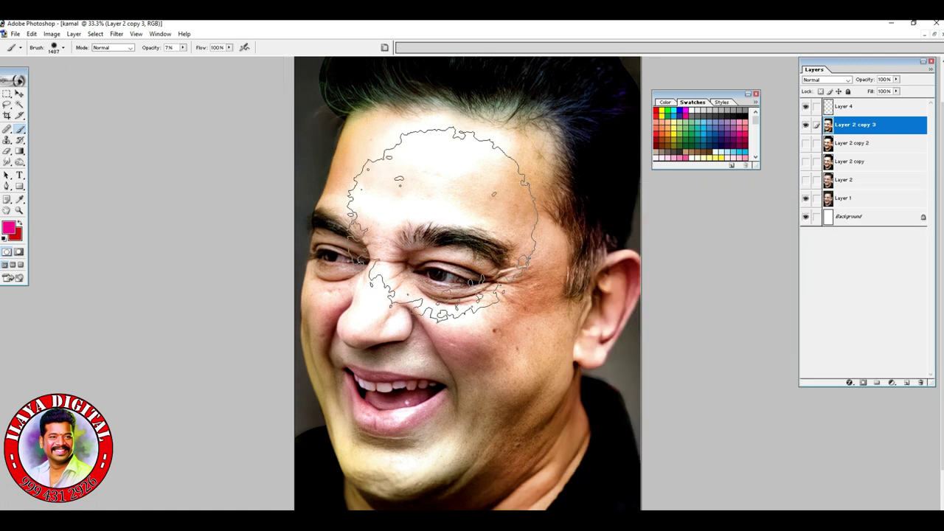
key(bracketleft)
key(bracketleft)
key(bracketleft)
key(bracketleft)
key(bracketleft)
key(bracketleft)
key(bracketleft)
key(bracketleft)
key(bracketleft)
key(bracketleft)
key(bracketleft)
key(bracketleft)
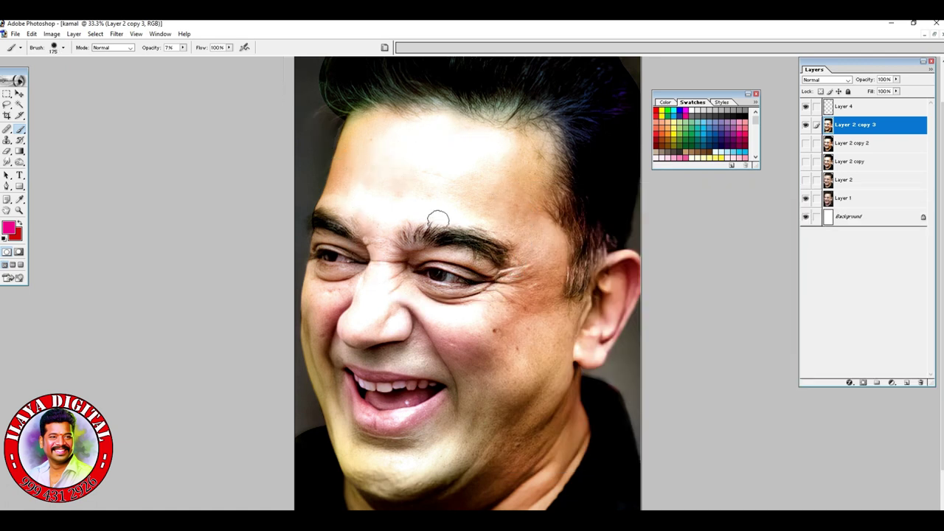
key(ctrl+bracketright)
key(ctrl+plus)
key(ctrl+plus)
key(ctrl+plus)
key(ctrl+plus)
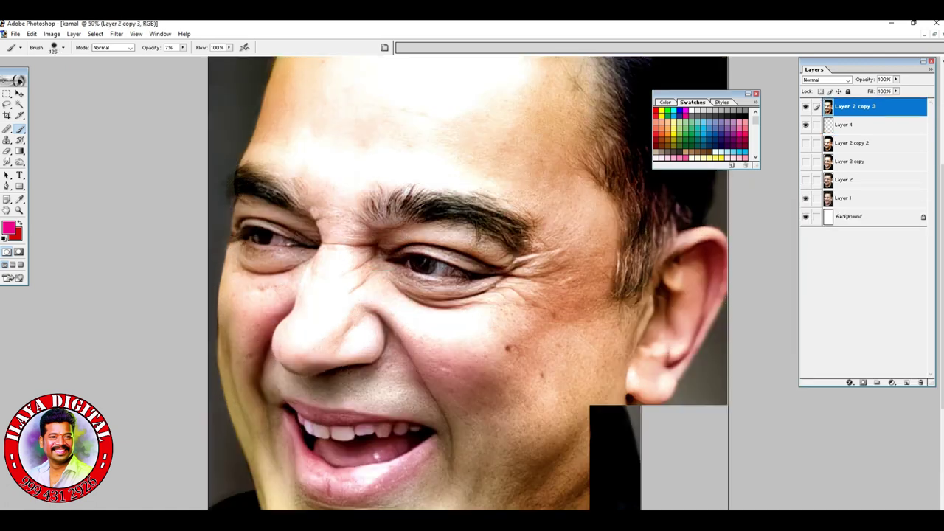
scroll(437, 232, down, 3)
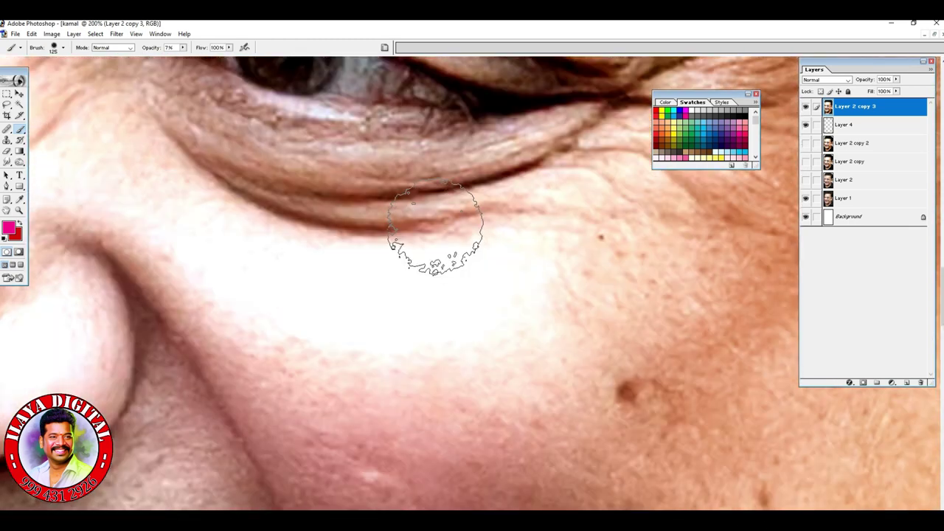
scroll(287, 266, down, 3)
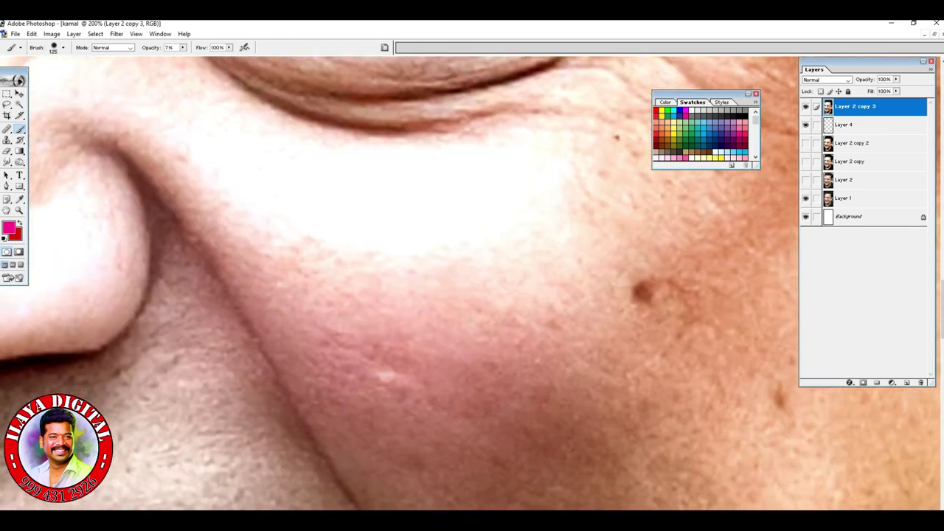
drag(236, 265, 761, 320)
scroll(371, 280, down, 2)
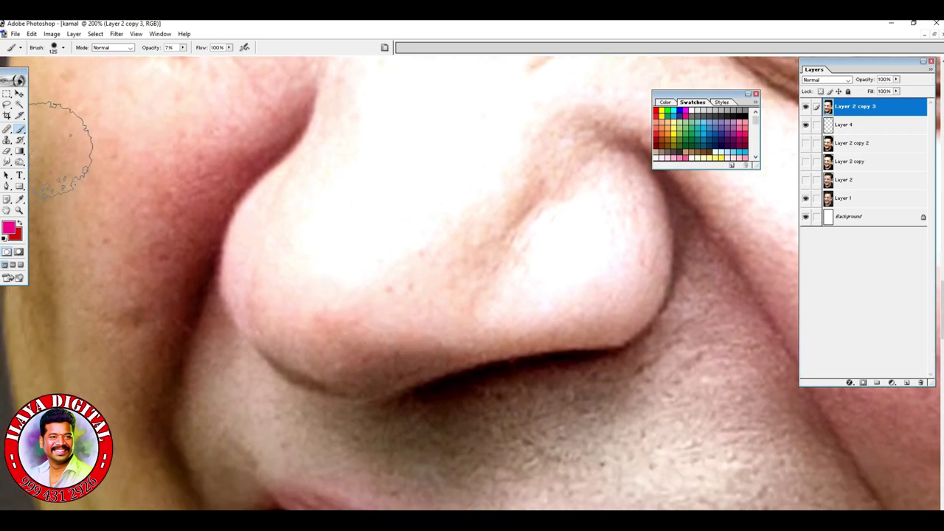
Switch to the Smudge tool, enlarge its brush to 70 px, and open the detailed brush settings in place of the swatches
key(r)
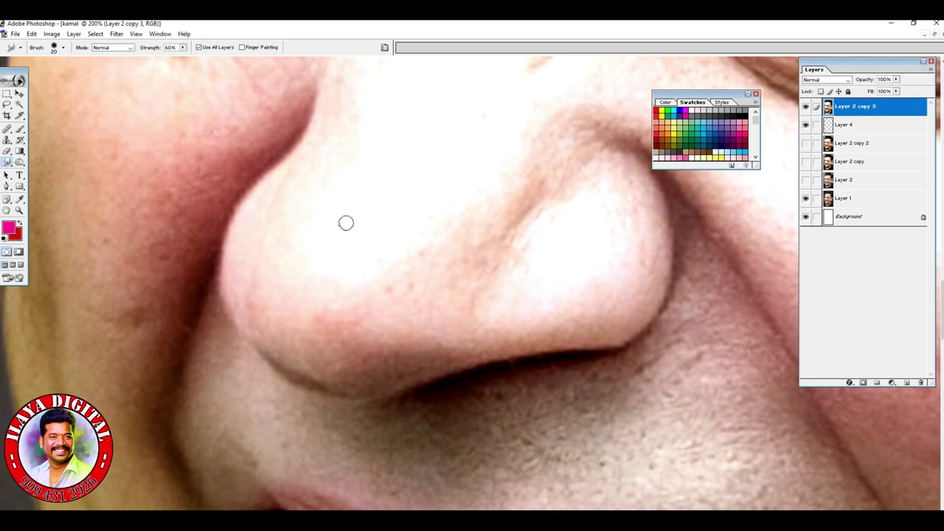
key(bracketright)
key(bracketright)
key(bracketright)
key(bracketright)
key(bracketright)
key(F5)
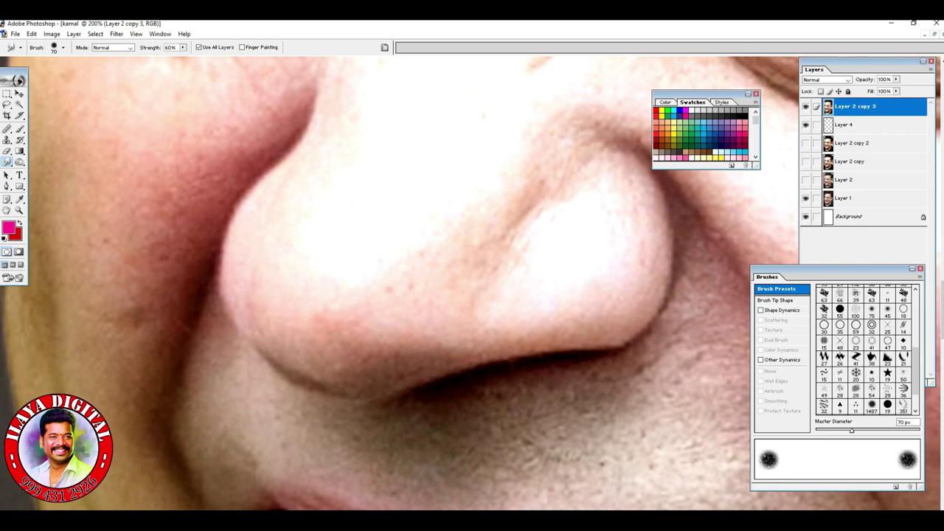
click(757, 93)
mouse_move(819, 269)
mouse_down()
mouse_move(806, 230)
mouse_move(648, 88)
mouse_up()
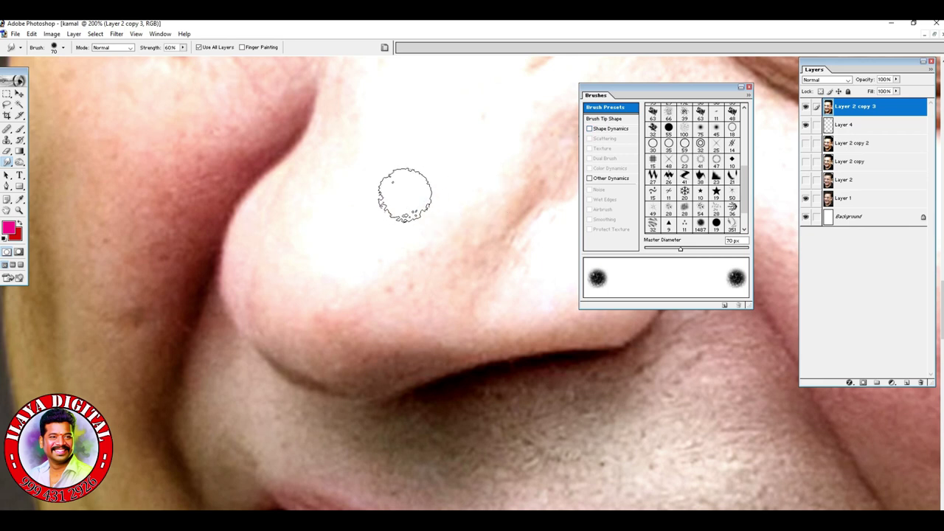
Try smudging the reddish skin of the far cheek beside the nose, testing the brush with Shape Dynamics on and off
click(590, 128)
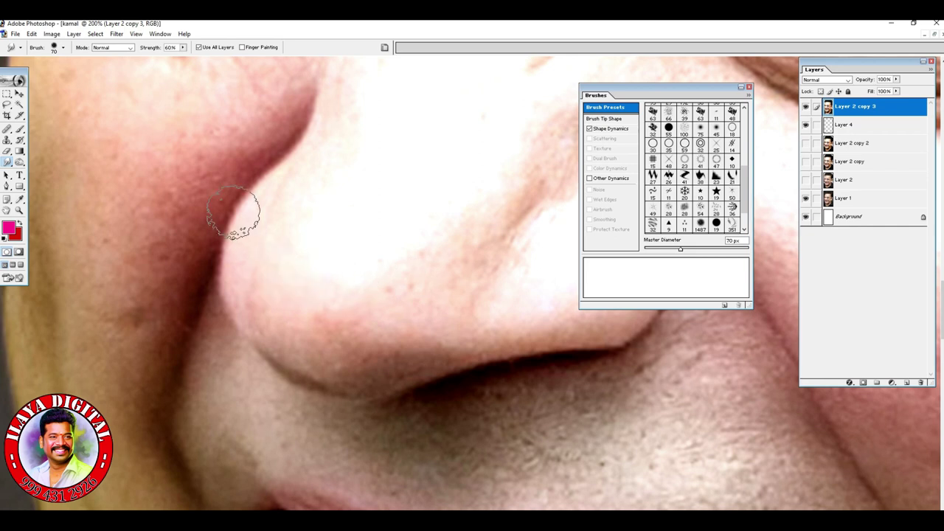
mouse_move(184, 219)
mouse_down()
mouse_move(248, 127)
mouse_move(129, 308)
mouse_move(193, 212)
mouse_move(151, 303)
mouse_move(173, 239)
mouse_up()
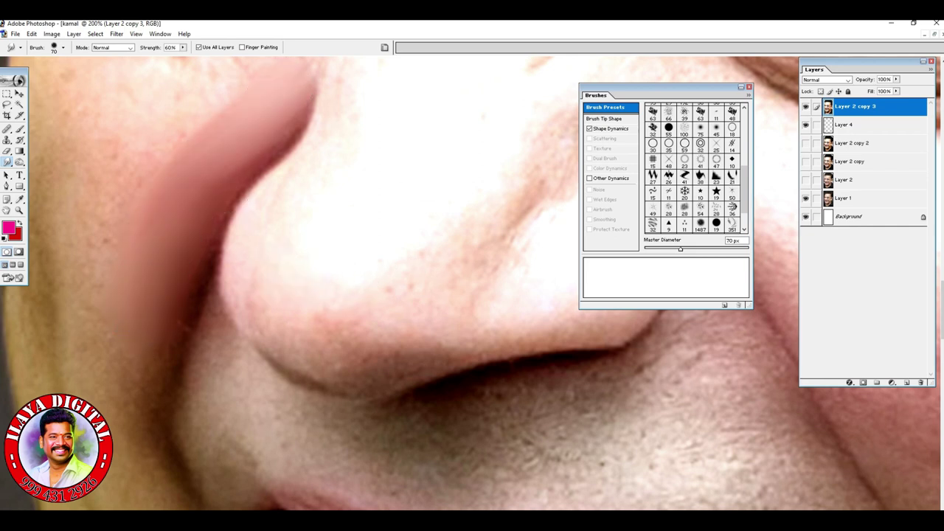
click(589, 128)
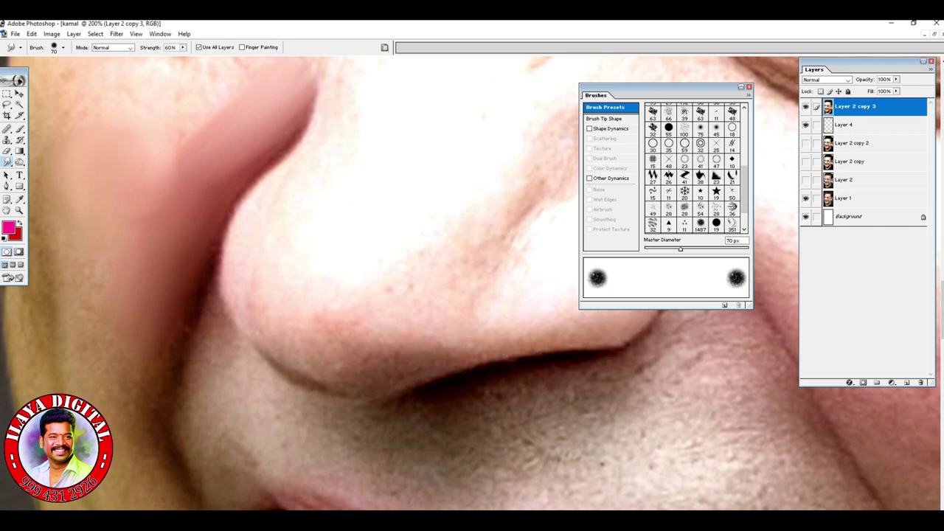
click(749, 86)
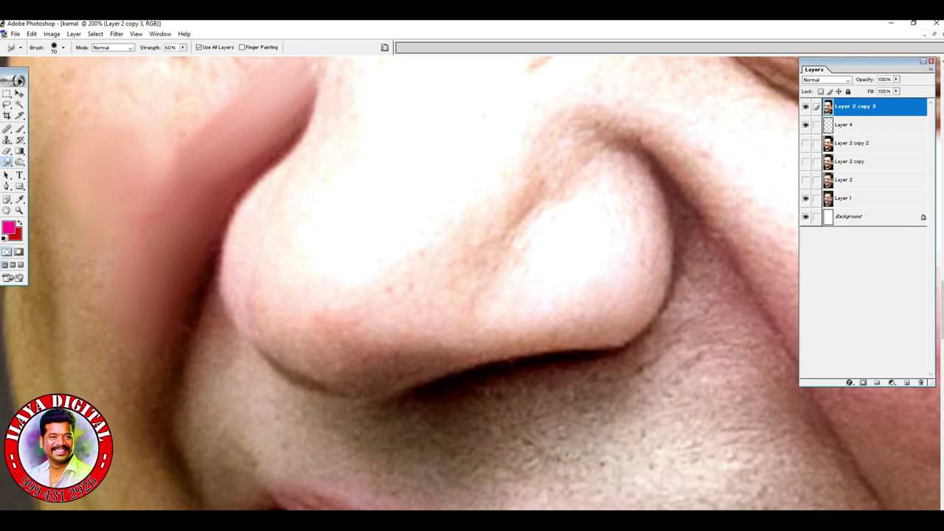
Undo the smudge strokes on the far cheek
key(ctrl+alt+z)
key(ctrl+alt+z)
key(ctrl+alt+z)
key(ctrl+alt+z)
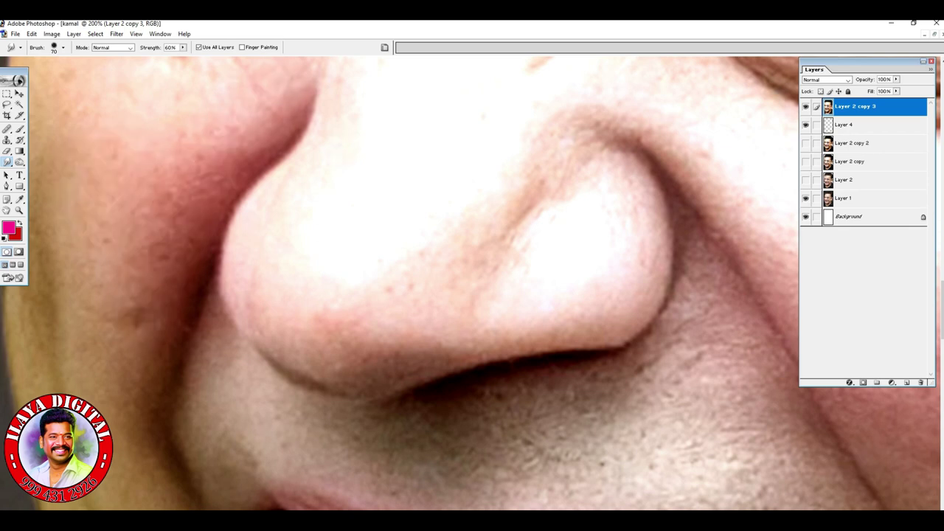
drag(546, 374, 574, 374)
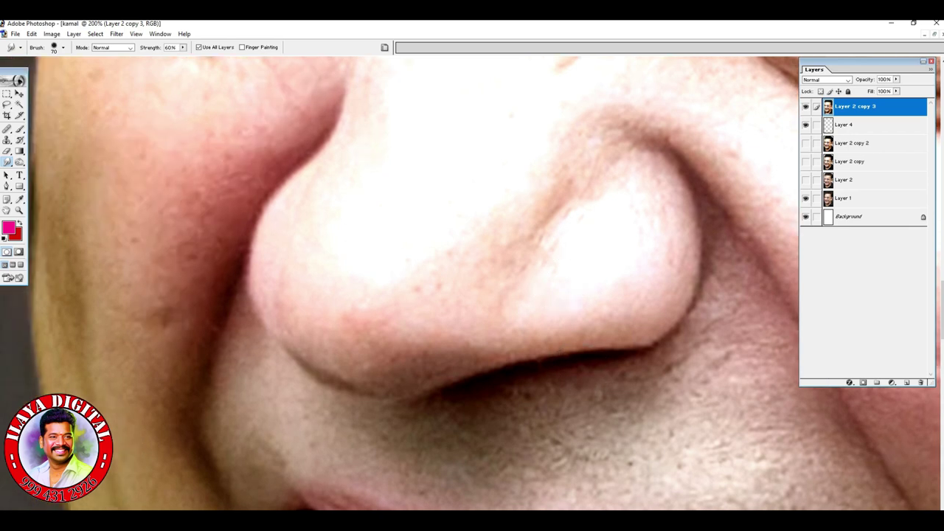
scroll(472, 283, up, 3)
scroll(472, 284, down, 2)
scroll(472, 283, up, 2)
scroll(473, 283, down, 2)
scroll(472, 283, up, 1)
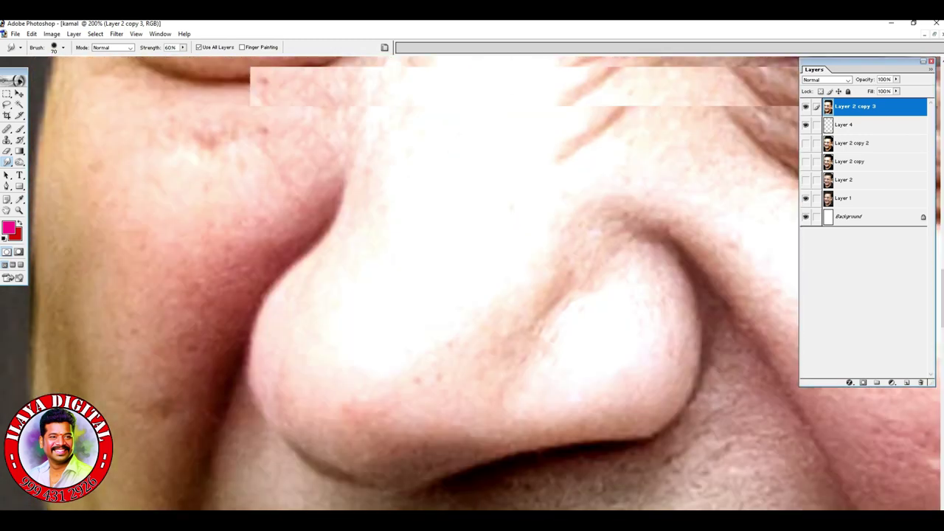
scroll(603, 278, down, 3)
Move Layer 2 copy 3 back below Layer 4 and sharpen it with Unsharp Mask at 66% amount, 6.7 px radius and threshold 0
key(ctrl+minus)
key(ctrl+minus)
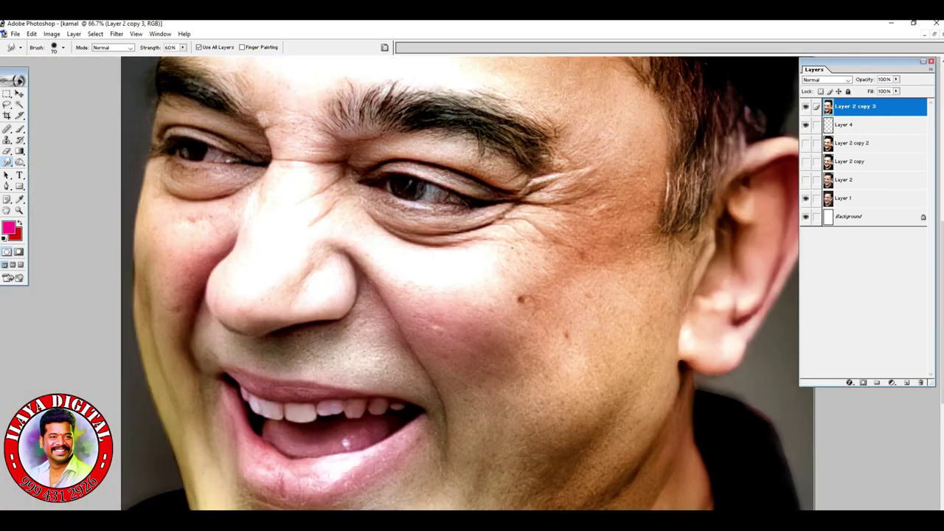
key(ctrl+plus)
key(ctrl+minus)
key(ctrl+bracketleft)
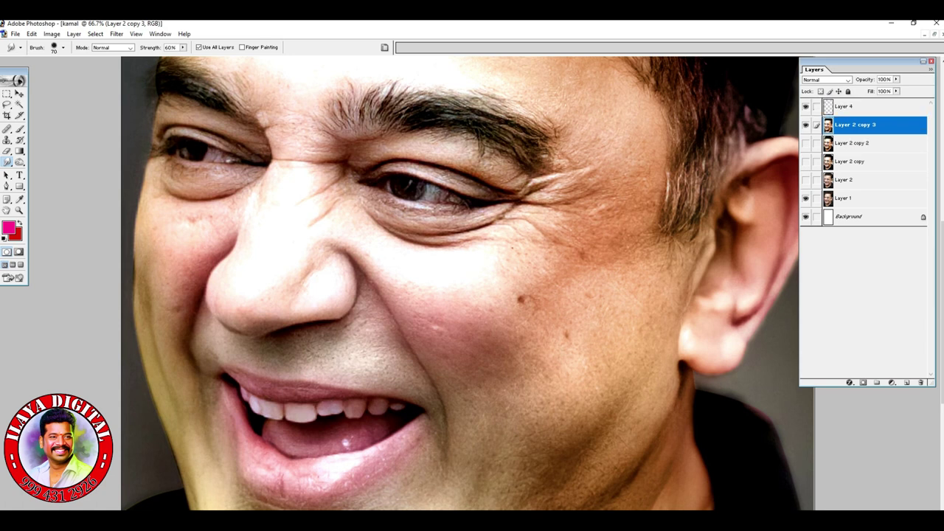
click(116, 34)
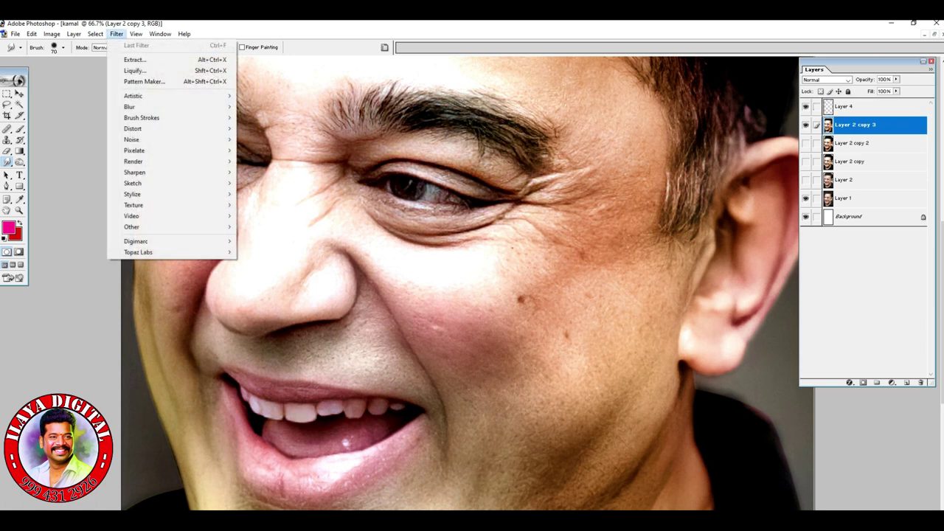
mouse_move(135, 172)
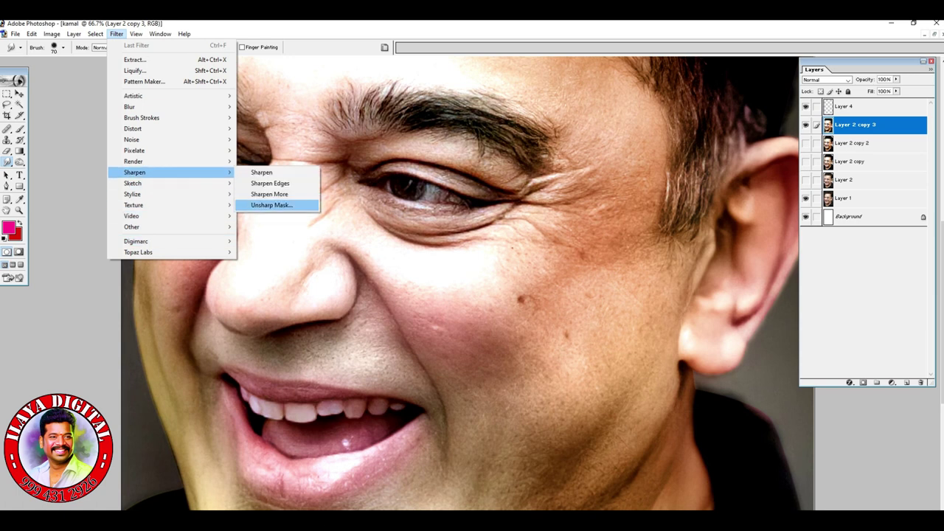
click(271, 205)
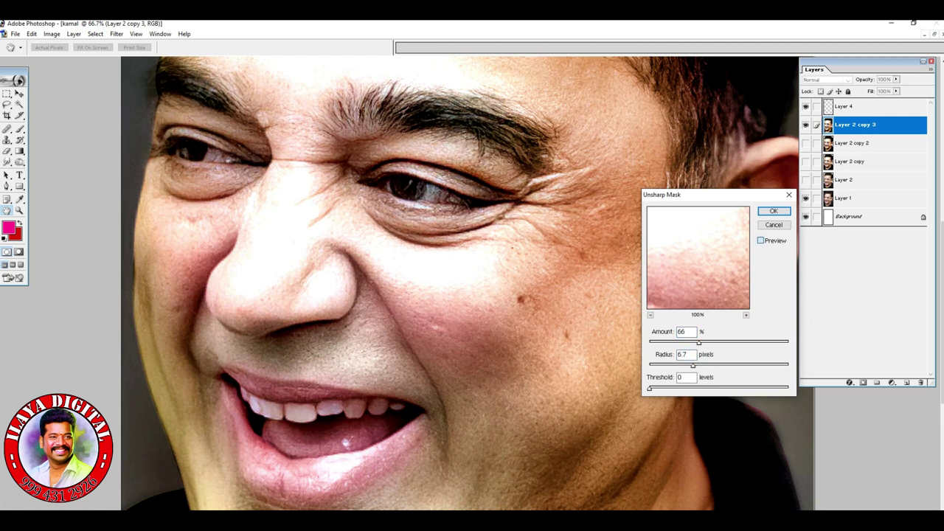
click(774, 210)
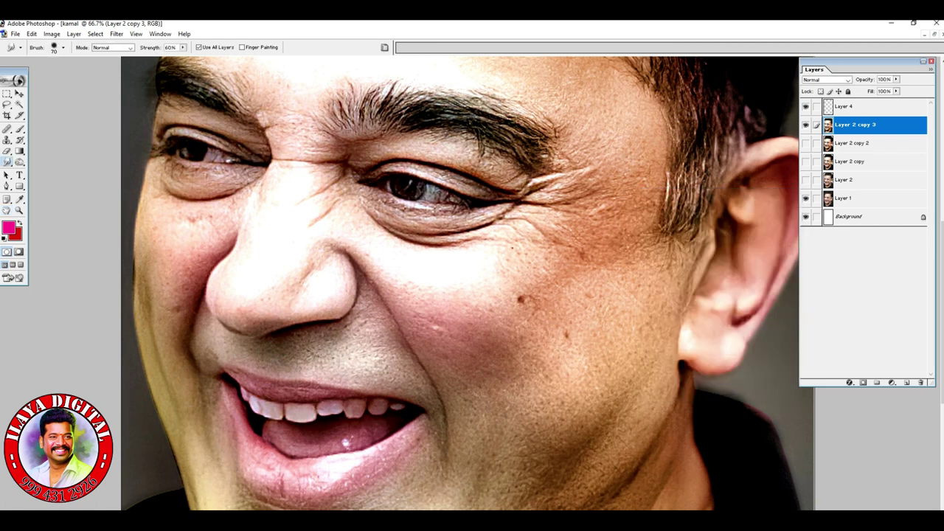
Make Layer 4 active and set the Smudge tool to 45% strength with a 50 px brush for the nose
click(856, 107)
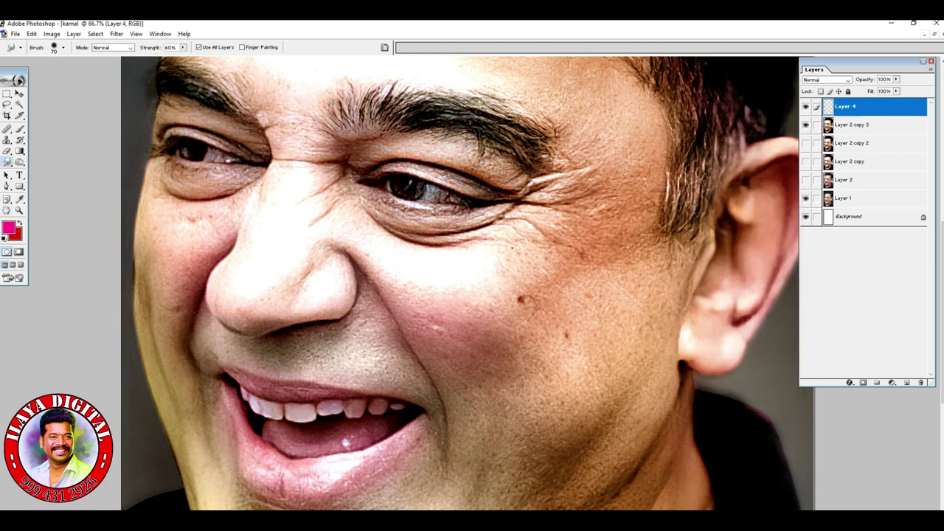
key(ctrl+plus)
key(ctrl+plus)
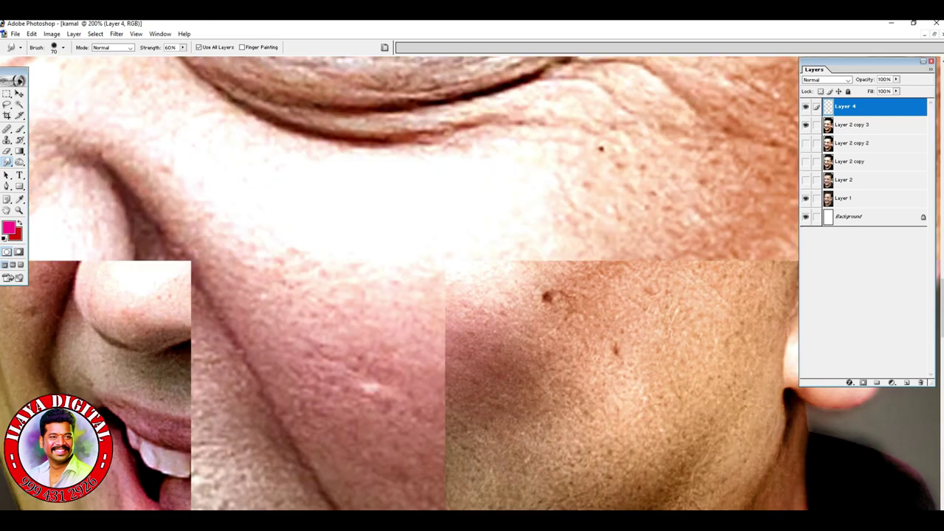
drag(299, 345, 769, 347)
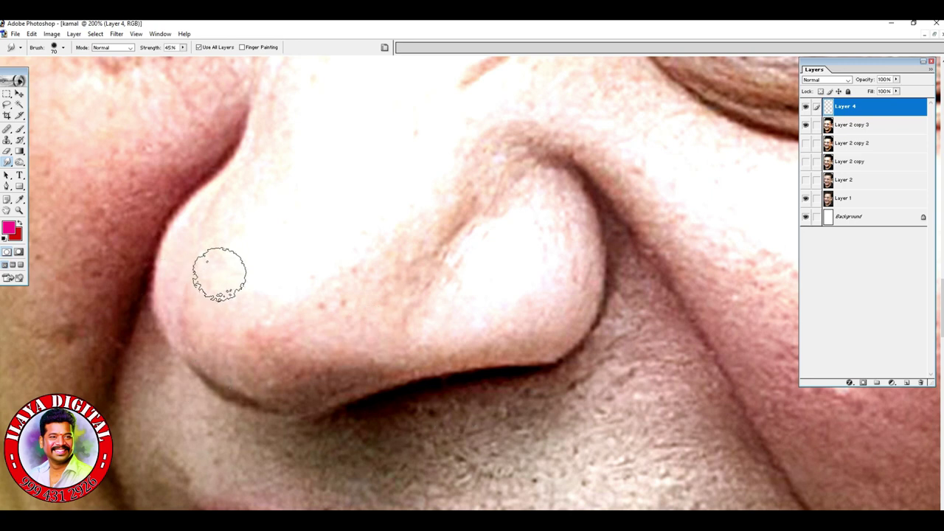
scroll(220, 274, up, 2)
key(bracketleft)
scroll(531, 342, down, 2)
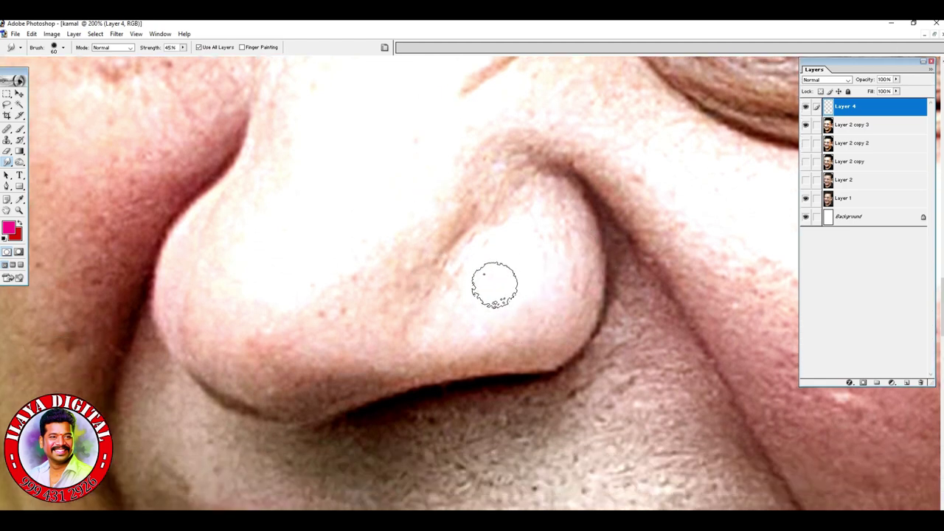
key(bracketleft)
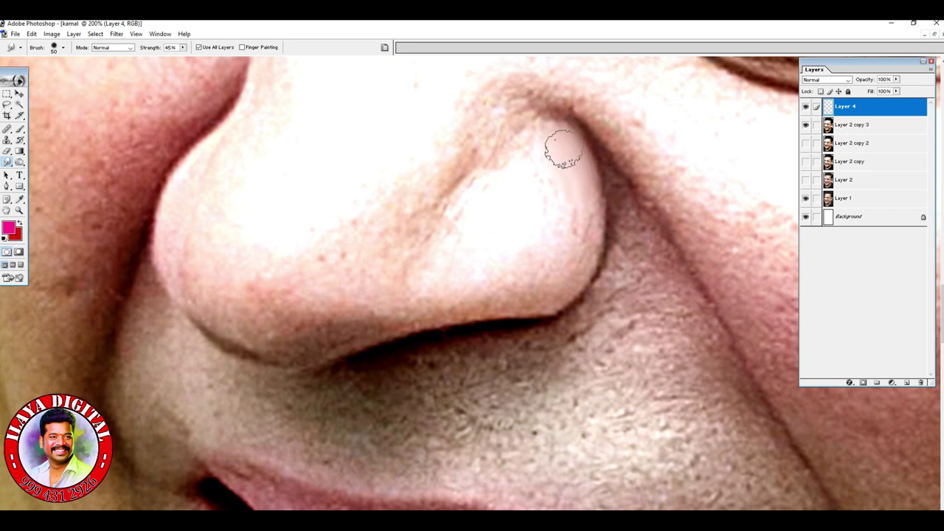
Smudge the outer rim and lower edge of the near nostril wing smooth, varying the brush between 50 and 80 px
mouse_move(558, 155)
mouse_down()
mouse_move(578, 206)
mouse_move(571, 194)
mouse_move(569, 228)
mouse_move(551, 145)
mouse_move(558, 149)
mouse_move(547, 146)
mouse_move(536, 153)
mouse_move(549, 148)
mouse_move(553, 193)
mouse_up()
key(bracketright)
key(bracketright)
key(bracketleft)
scroll(553, 193, down, 2)
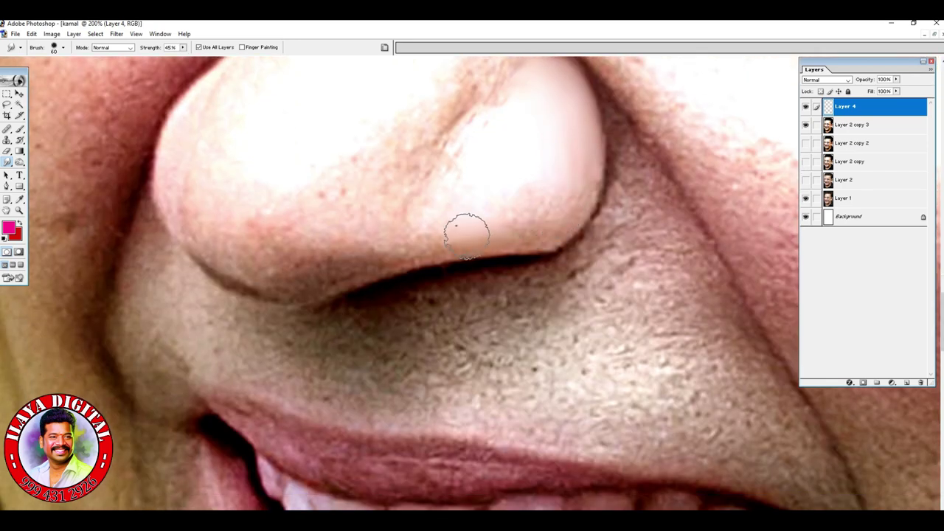
mouse_move(503, 231)
mouse_down()
mouse_move(512, 225)
mouse_move(497, 225)
mouse_move(574, 189)
mouse_move(549, 221)
mouse_up()
key(bracketright)
key(bracketright)
scroll(524, 161, up, 2)
key(bracketleft)
key(bracketleft)
key(bracketleft)
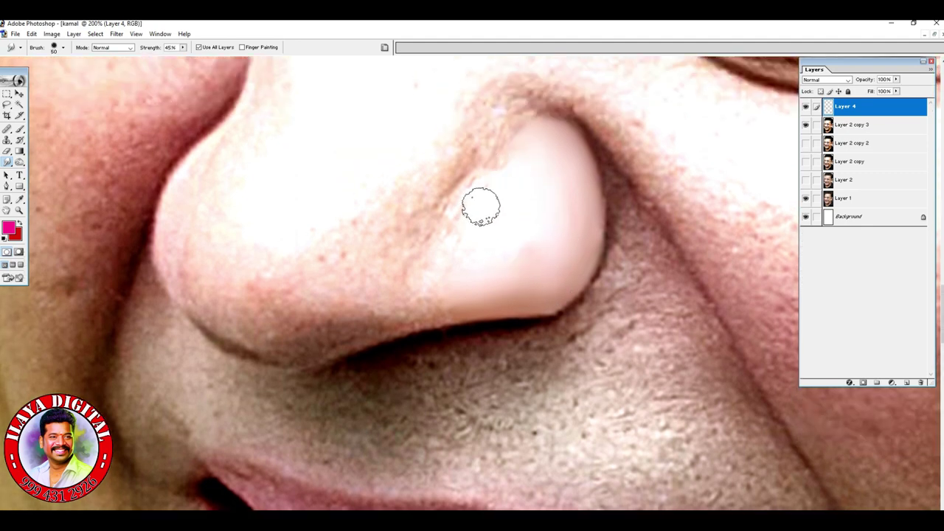
Smudge the inner border of the nostril wing's highlight down toward the nose tip with a 50 px brush
drag(524, 155, 470, 213)
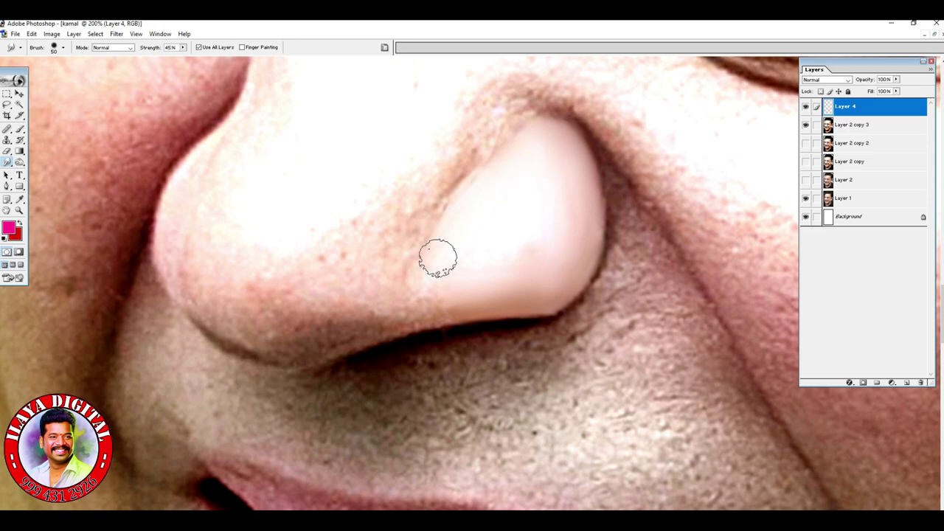
key(bracketright)
key(bracketright)
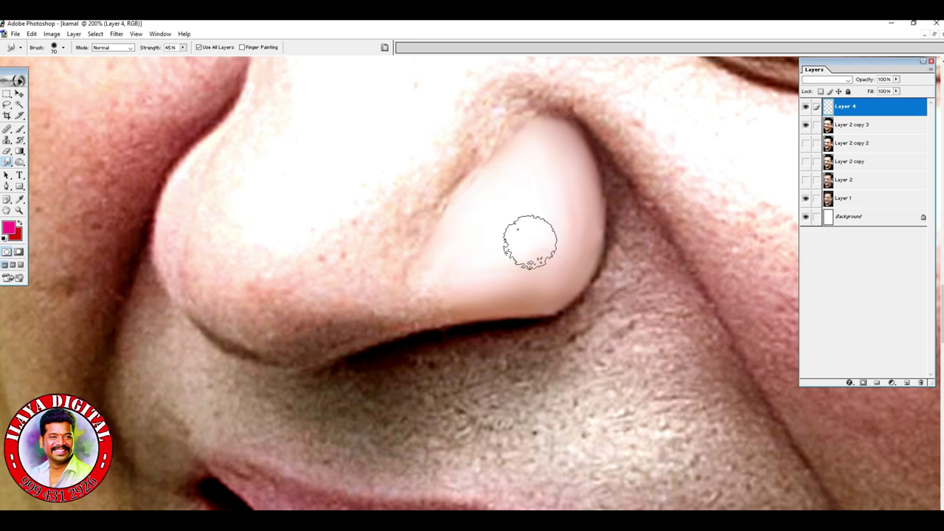
Smudge the rounded lower part of the nose tip smooth, enlarging the brush from 50 to 80 px
key(bracketleft)
scroll(242, 281, down, 1)
key(bracketleft)
mouse_move(219, 237)
mouse_down()
mouse_move(233, 264)
mouse_move(212, 256)
mouse_move(248, 278)
mouse_move(205, 245)
mouse_move(245, 285)
mouse_move(290, 297)
mouse_up()
drag(232, 266, 295, 291)
key(bracketright)
key(bracketright)
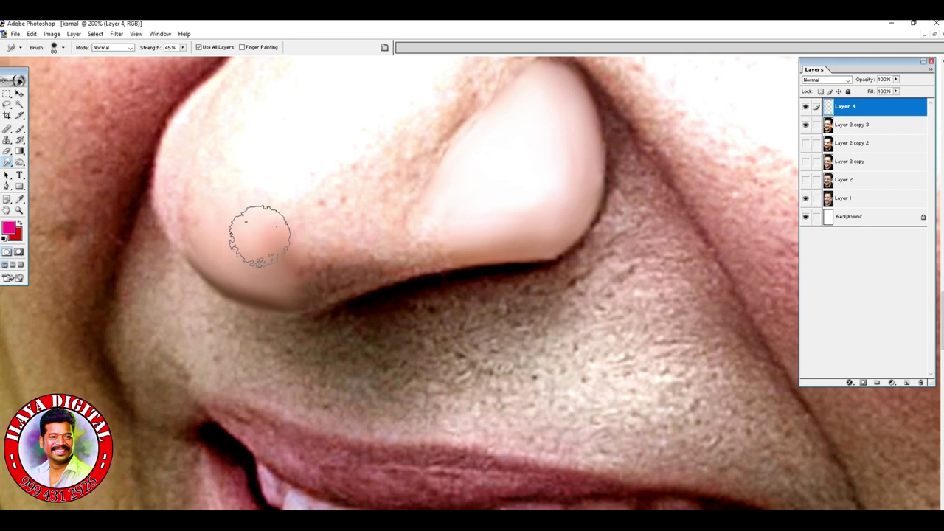
mouse_move(260, 236)
mouse_down()
mouse_move(296, 206)
mouse_move(247, 200)
mouse_move(222, 220)
mouse_move(264, 244)
mouse_move(327, 215)
mouse_up()
Smudge the crease curving over the nostril wing into soft shading with a 40 px brush at 40% strength
mouse_move(430, 120)
mouse_down()
mouse_move(470, 87)
mouse_move(433, 136)
mouse_move(475, 79)
mouse_move(428, 124)
mouse_up()
scroll(424, 144, up, 3)
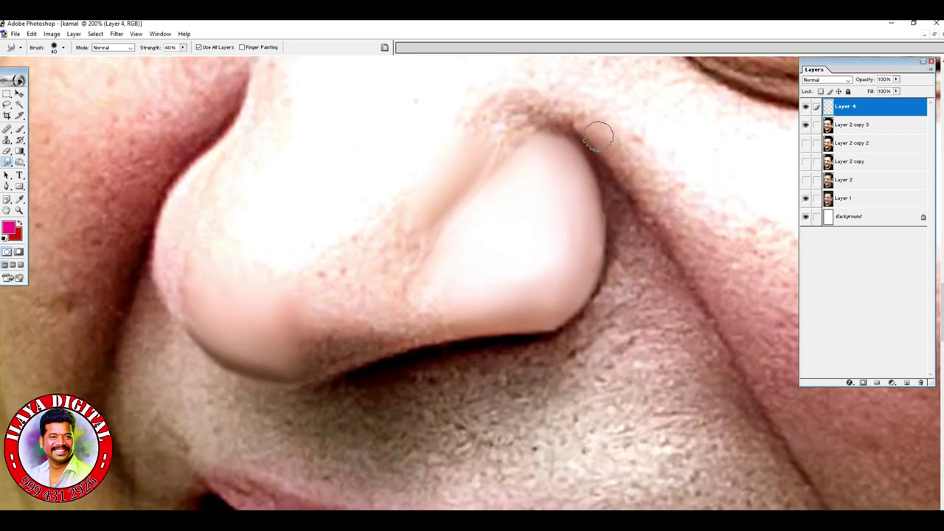
mouse_move(584, 127)
mouse_down()
mouse_move(531, 110)
mouse_move(505, 120)
mouse_move(477, 151)
mouse_move(509, 125)
mouse_up()
mouse_move(618, 151)
mouse_down()
mouse_move(649, 208)
mouse_move(597, 136)
mouse_move(548, 115)
mouse_move(496, 139)
mouse_move(543, 112)
mouse_move(497, 143)
mouse_move(508, 129)
mouse_move(471, 173)
mouse_up()
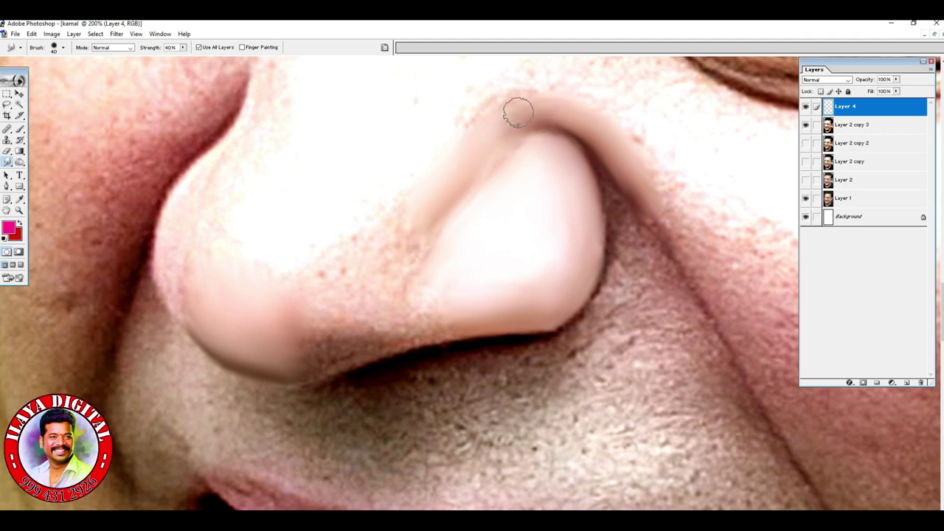
Blend the speckled skin between the nostril crease and the nose tip, enlarging the smudge brush up to 90 px
key(bracketright)
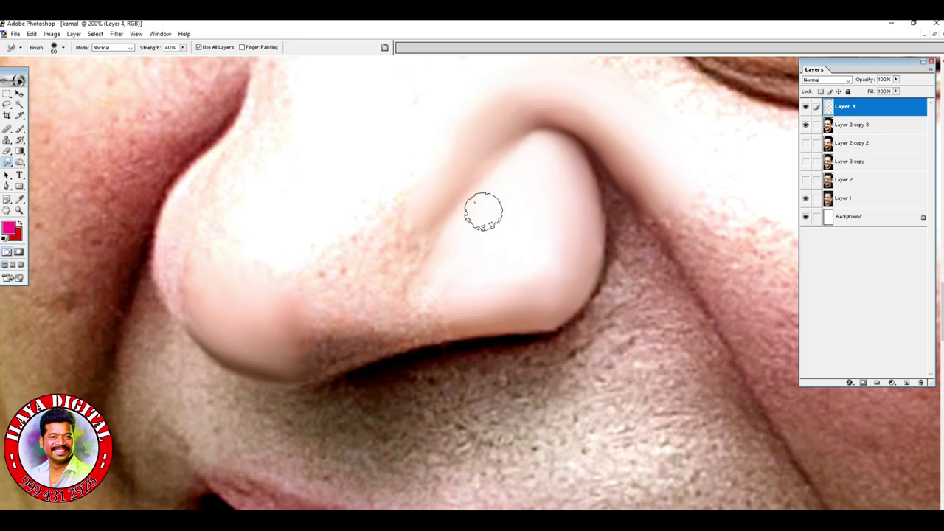
key(bracketright)
key(bracketright)
key(bracketright)
key(bracketright)
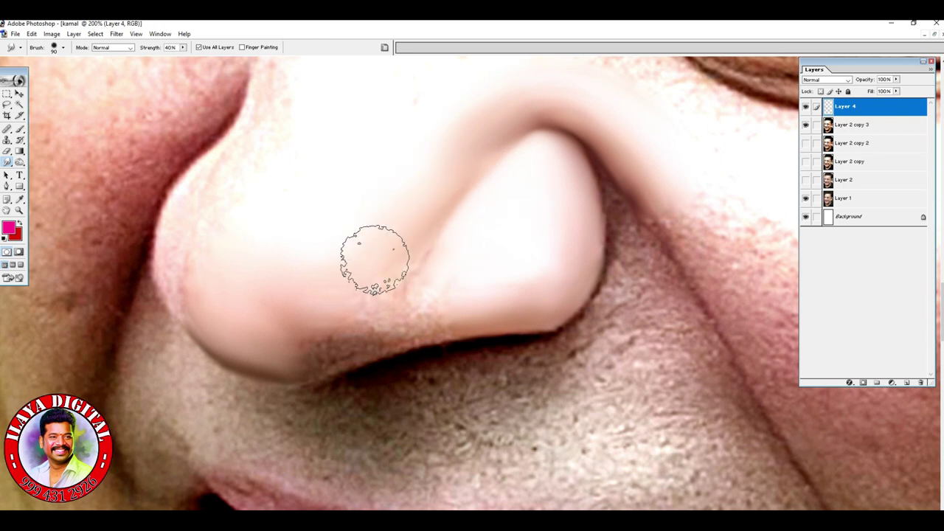
Smudge the dark underside between the nose tip and the nostril wing with a 40 px brush
scroll(337, 254, down, 2)
key(bracketleft)
key(bracketleft)
key(bracketleft)
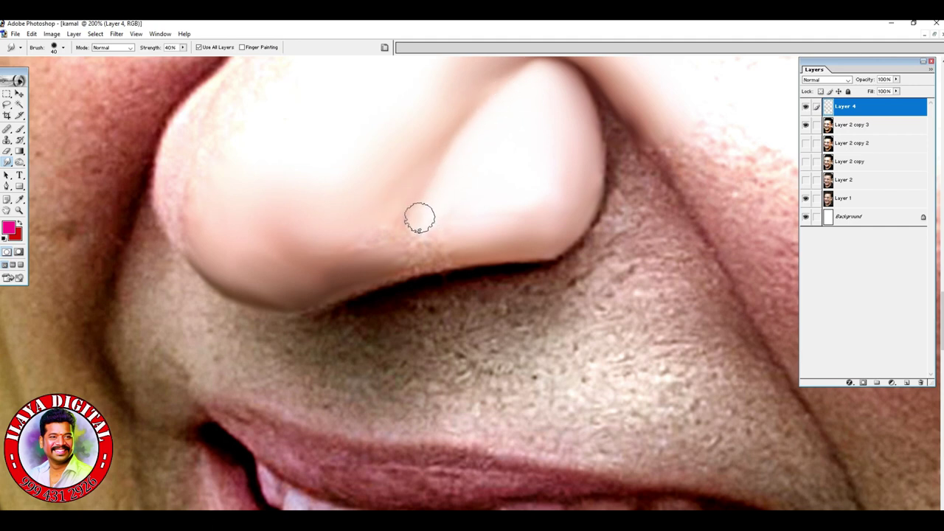
mouse_move(366, 261)
mouse_down()
mouse_move(461, 242)
mouse_move(342, 271)
mouse_move(434, 260)
mouse_up()
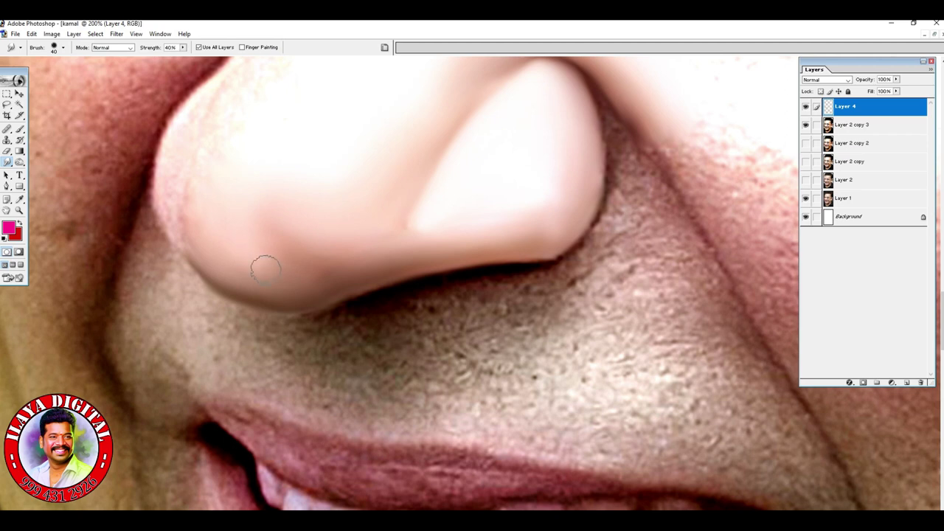
Smudge the far side of the nose tip and continue up the nose's far edge with a 40 to 50 px brush
scroll(221, 217, up, 3)
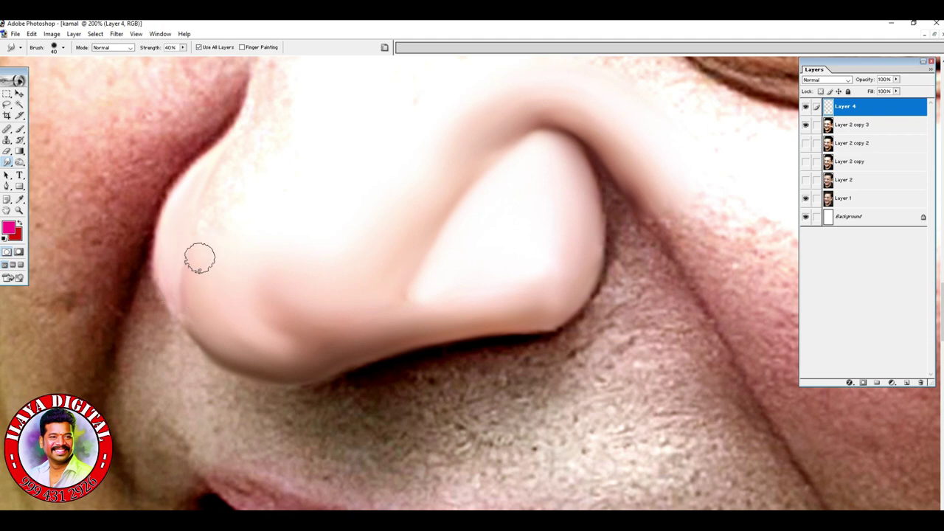
mouse_move(204, 325)
mouse_down()
mouse_move(200, 250)
mouse_move(197, 280)
mouse_move(203, 233)
mouse_up()
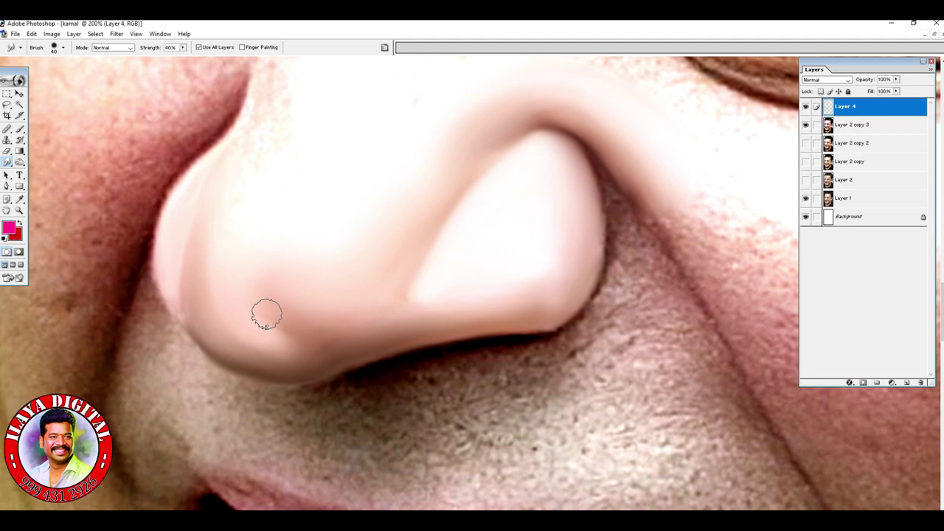
scroll(246, 196, up, 2)
key(bracketright)
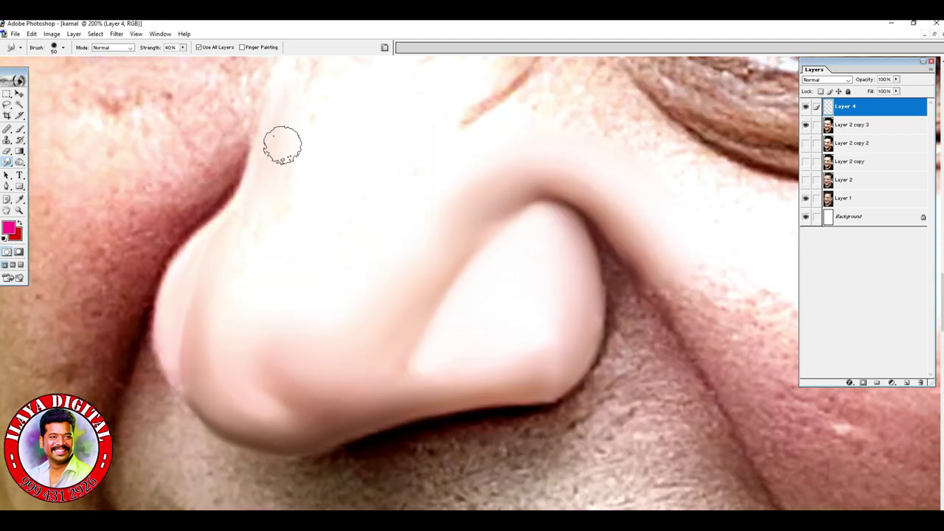
Smudge the skin between the eyebrows above the horizontal crease into a smooth patch with a 50 to 60 px brush
scroll(464, 158, up, 6)
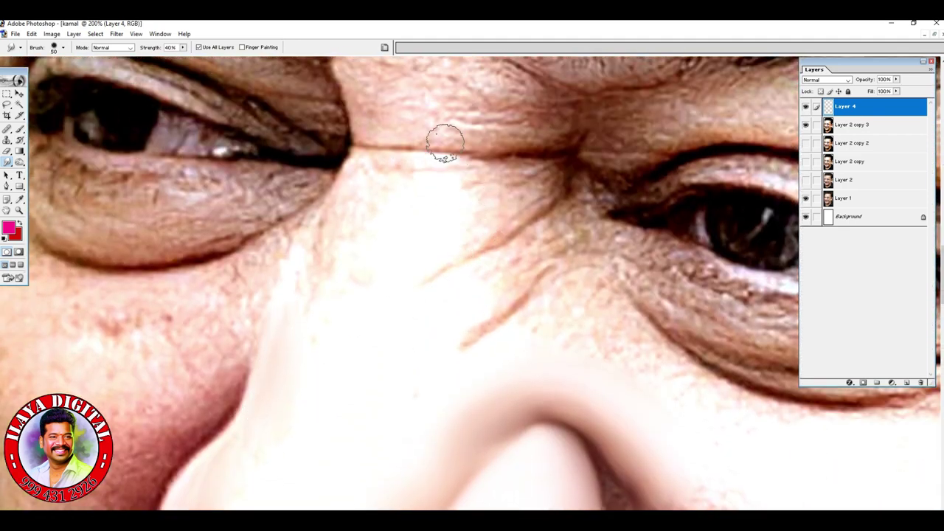
mouse_move(369, 95)
mouse_down()
mouse_move(447, 130)
mouse_move(439, 126)
mouse_move(560, 129)
mouse_move(422, 126)
mouse_up()
scroll(422, 125, up, 1)
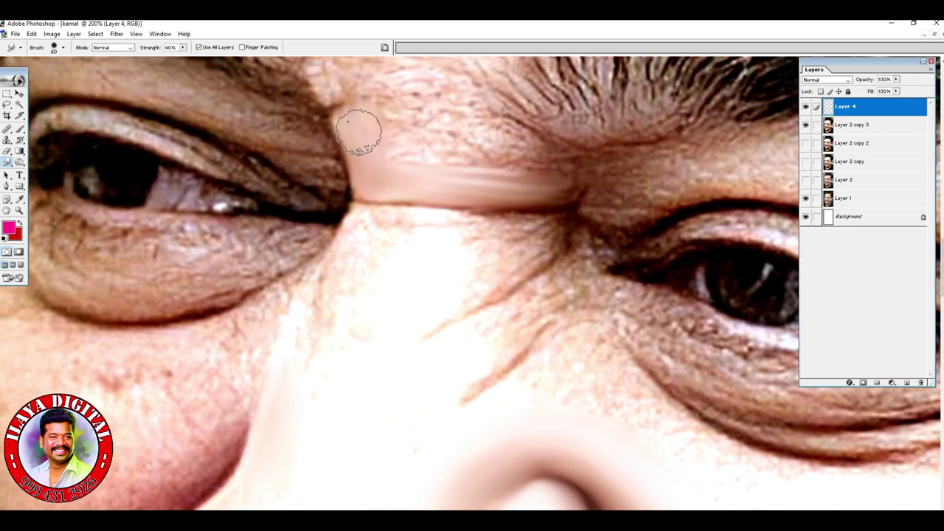
mouse_move(373, 124)
mouse_down()
mouse_move(515, 146)
mouse_move(470, 119)
mouse_move(544, 152)
mouse_move(487, 153)
mouse_move(496, 161)
mouse_move(377, 150)
mouse_move(491, 160)
mouse_move(420, 142)
mouse_move(522, 153)
mouse_up()
key([)
key(bracketright)
mouse_move(458, 180)
mouse_down()
mouse_move(537, 187)
mouse_move(464, 183)
mouse_up()
key([)
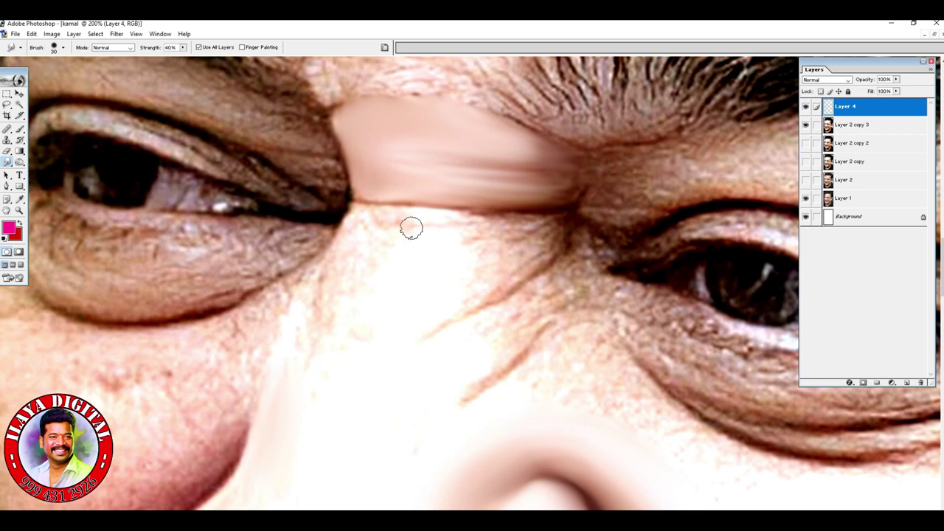
Smudge the upper nose bridge below the horizontal crease and along its far side with a 30 to 50 px brush
mouse_move(369, 214)
mouse_down()
mouse_move(386, 200)
mouse_move(479, 223)
mouse_up()
mouse_move(546, 229)
mouse_down()
mouse_move(519, 244)
mouse_move(507, 238)
mouse_move(485, 274)
mouse_up()
scroll(467, 299, down, 1)
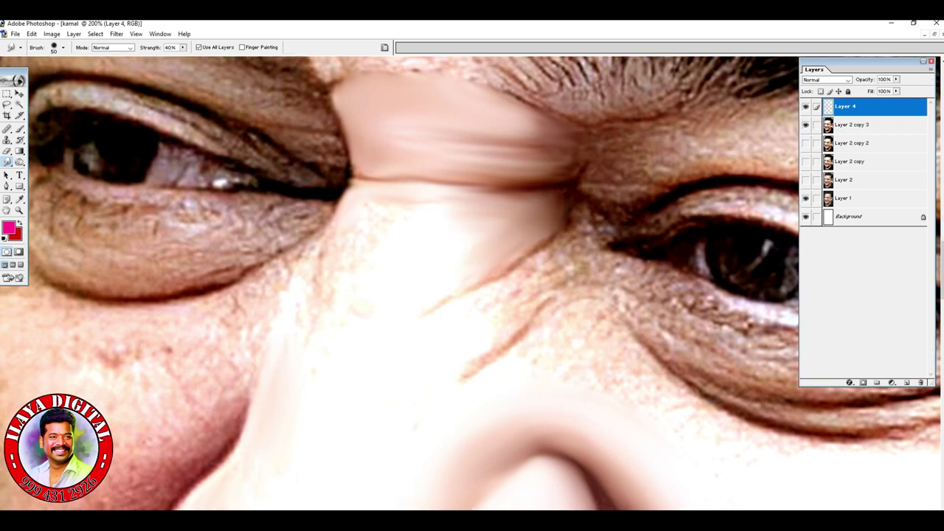
scroll(368, 147, down, 3)
mouse_move(336, 204)
mouse_down()
mouse_move(360, 135)
mouse_move(397, 142)
mouse_move(381, 182)
mouse_move(403, 151)
mouse_move(430, 149)
mouse_up()
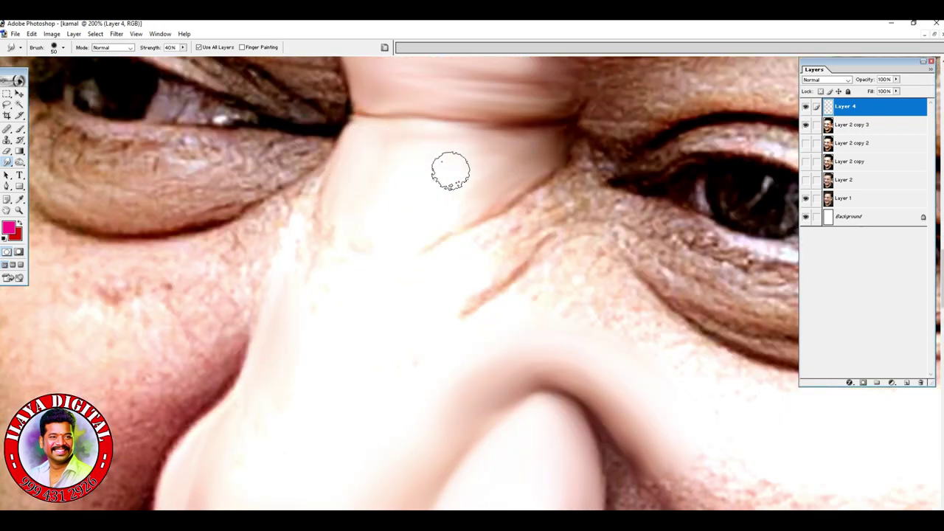
scroll(353, 170, down, 3)
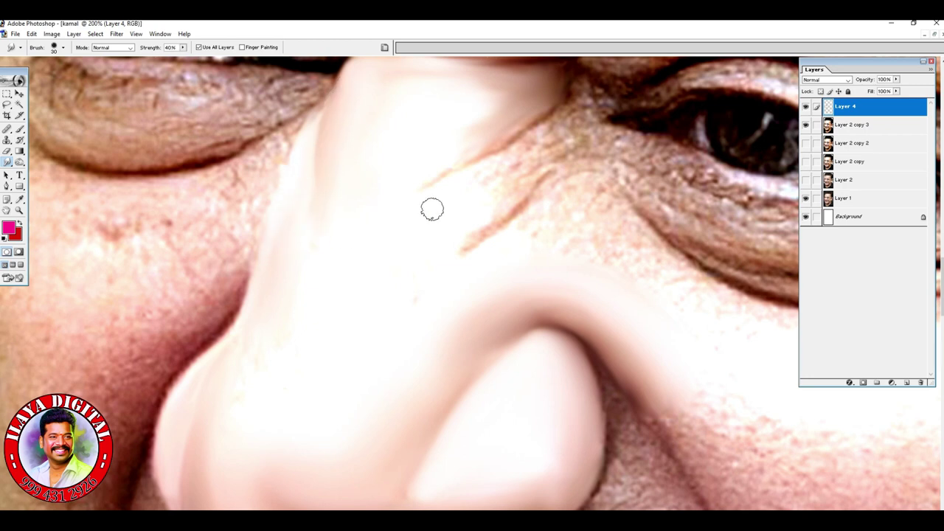
Smudge along the two diagonal wrinkles on the near side of the nose bridge, using brushes between 30 and 60 px
scroll(583, 164, up, 2)
drag(530, 145, 462, 201)
key([)
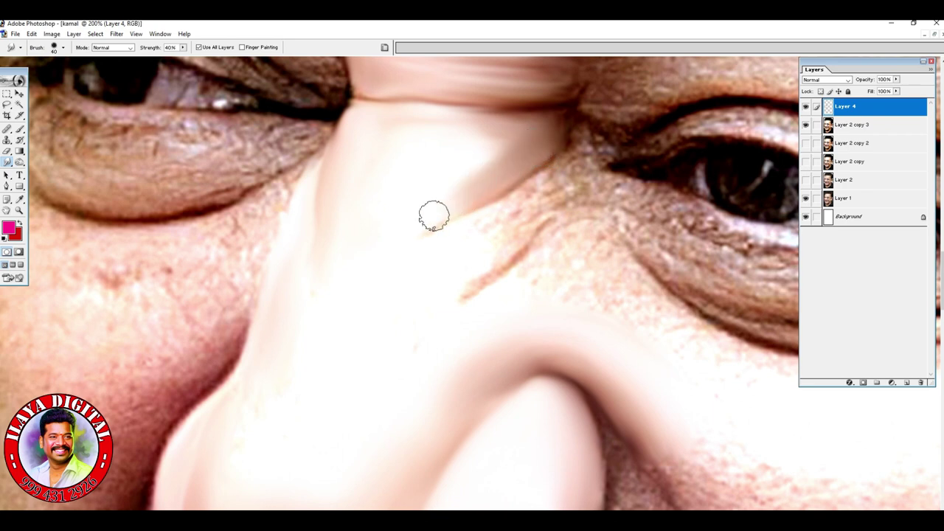
drag(514, 204, 504, 217)
drag(548, 180, 506, 218)
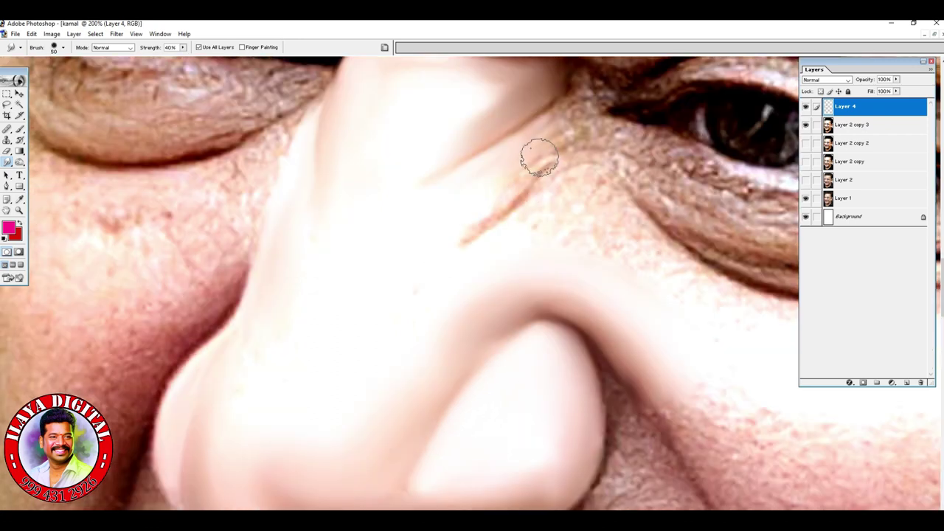
drag(544, 152, 480, 196)
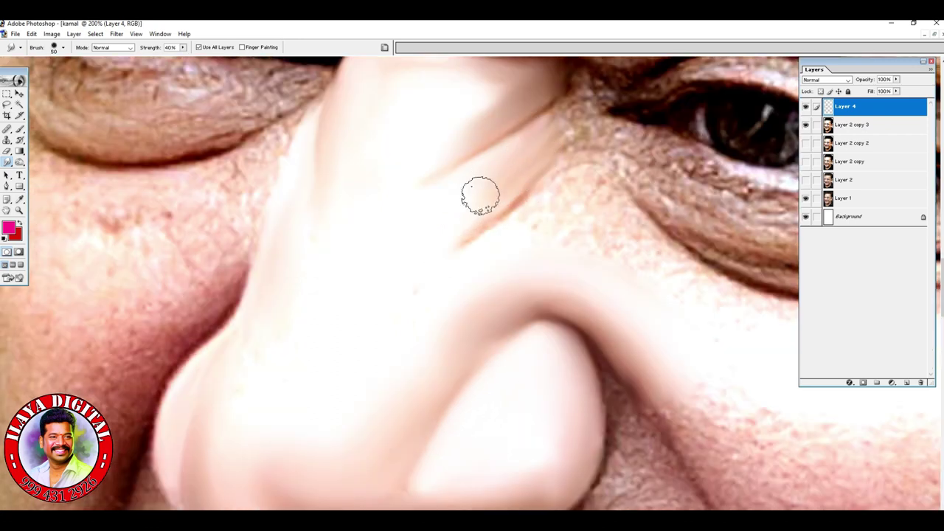
drag(529, 167, 430, 259)
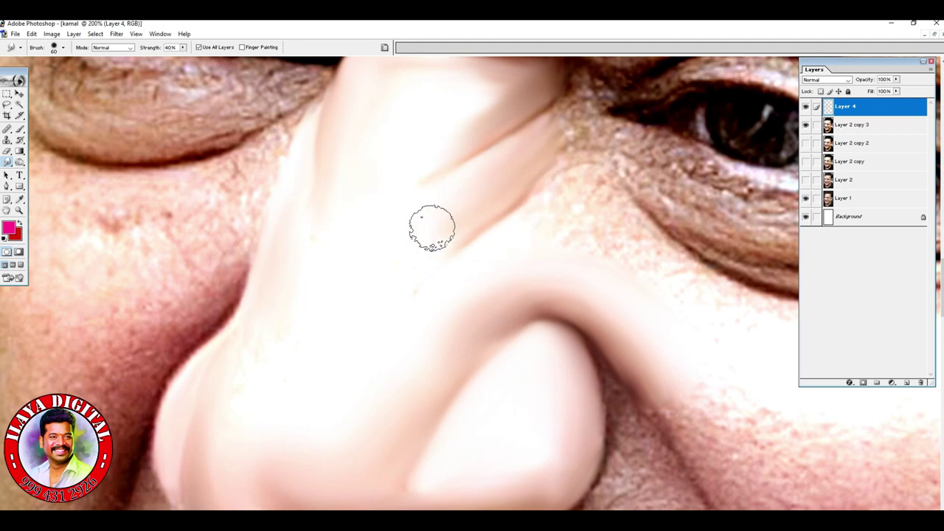
scroll(453, 101, up, 2)
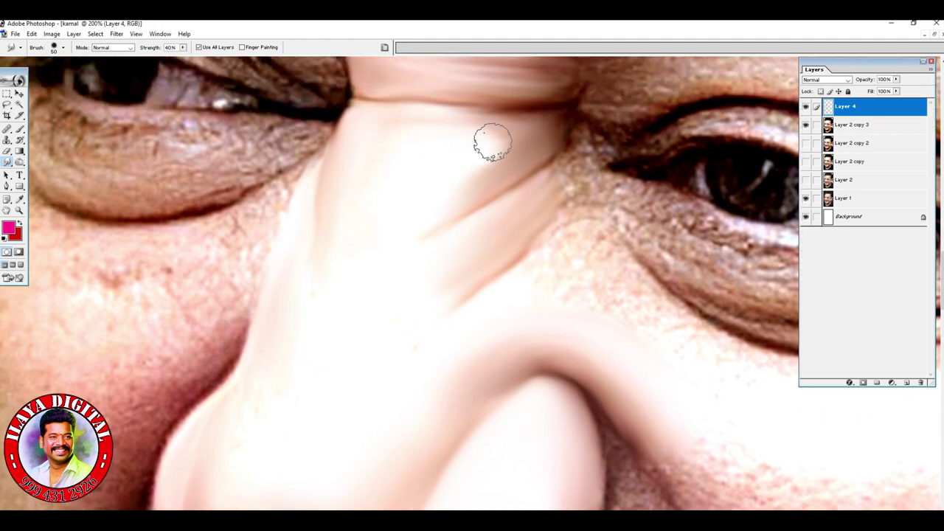
Smudge the skin between the near eye's inner corner and the nostril crease, then soften the crease with a 50 px brush
scroll(502, 192, down, 3)
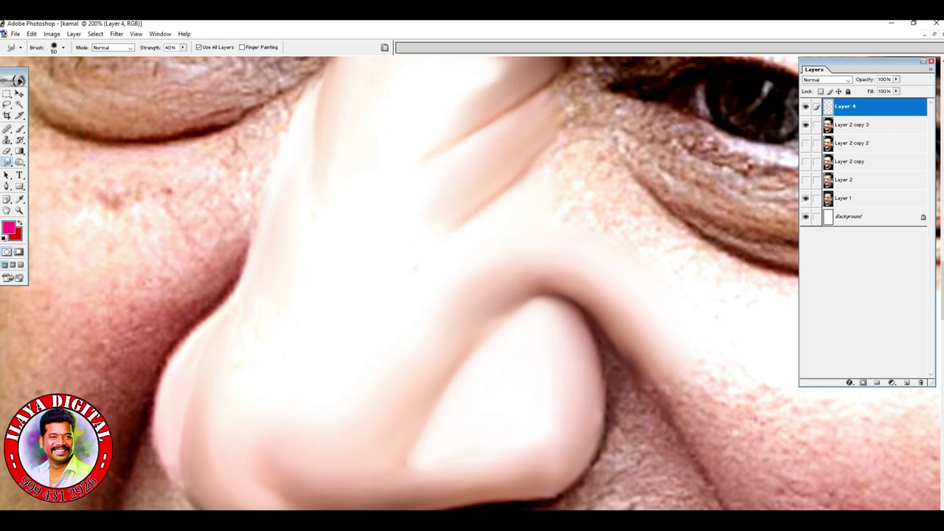
key(bracketright)
key(bracketright)
mouse_move(596, 213)
mouse_down()
mouse_move(623, 225)
mouse_move(620, 199)
mouse_move(670, 249)
mouse_move(631, 213)
mouse_move(700, 261)
mouse_move(706, 278)
mouse_move(580, 191)
mouse_move(541, 200)
mouse_move(572, 169)
mouse_move(586, 177)
mouse_move(541, 227)
mouse_up()
key(bracketleft)
key(bracketleft)
mouse_move(574, 289)
mouse_down()
mouse_move(538, 280)
mouse_move(483, 310)
mouse_up()
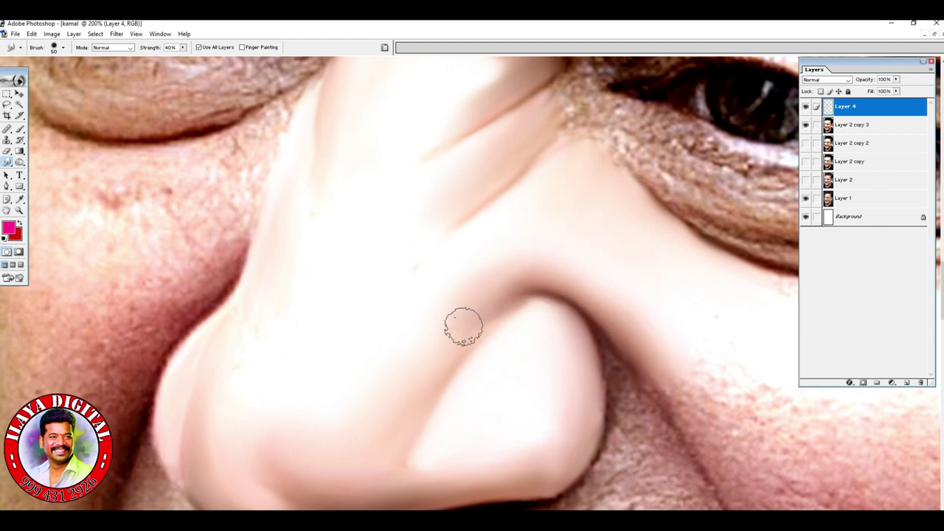
Rework the nostril crease, the wing's highlight and the far ridge of the nose tip with the smudge strength raised to 80%
scroll(584, 340, down, 3)
drag(530, 184, 511, 234)
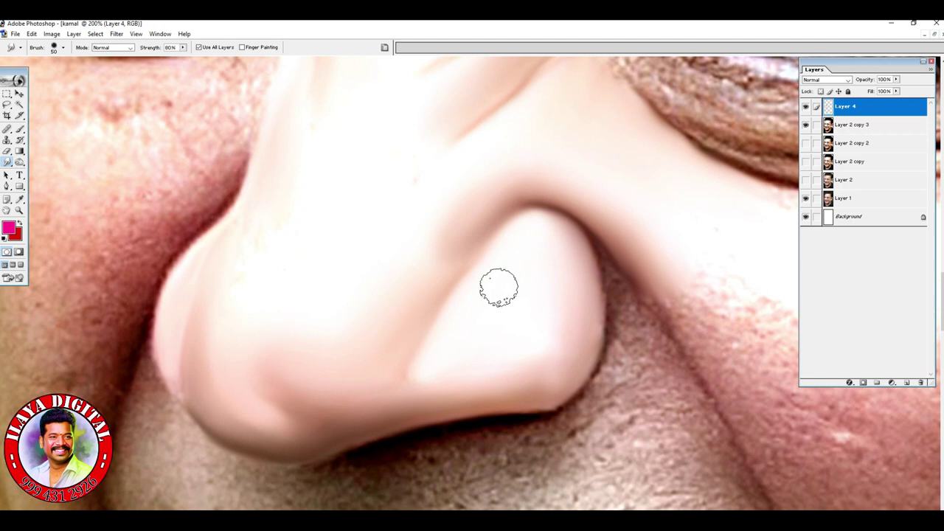
key(bracketright)
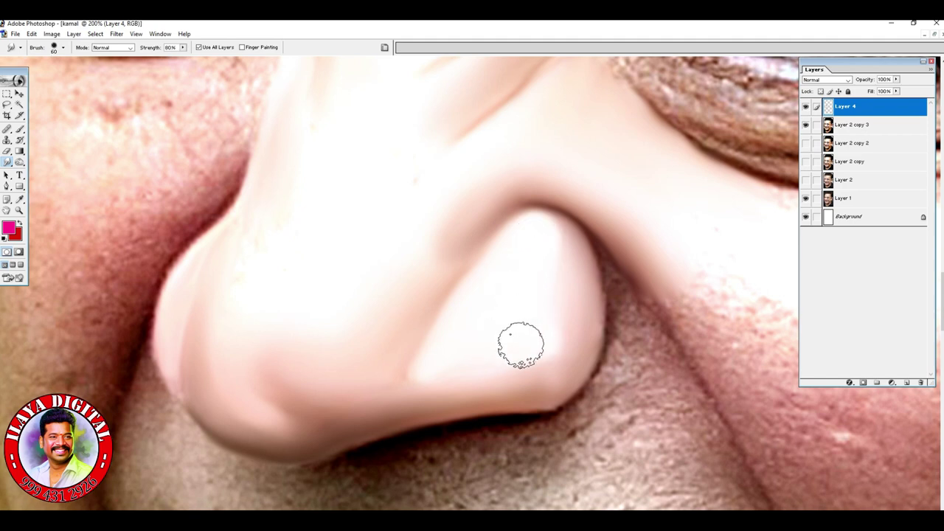
key(bracketleft)
key(bracketleft)
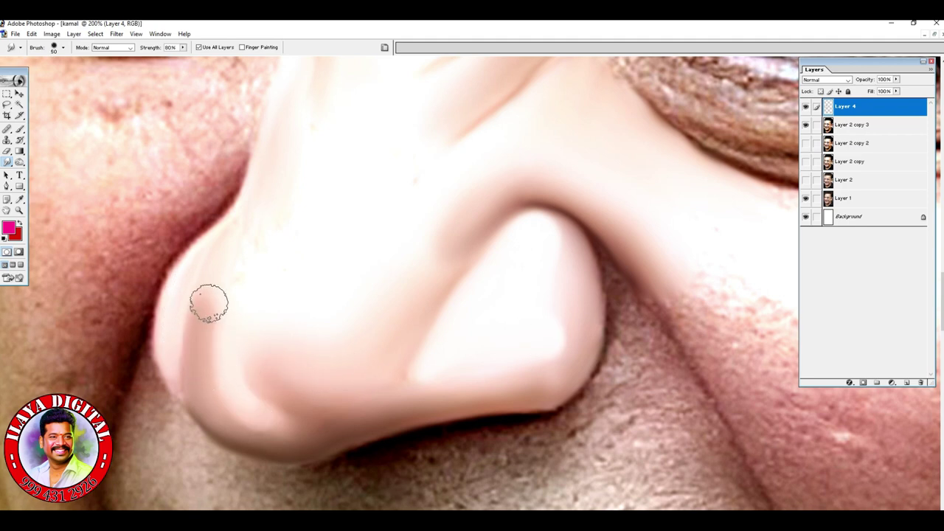
Smudge the highlights between and above the two diagonal wrinkles on the nose bridge with a 50 px brush
scroll(377, 336, up, 1)
scroll(295, 204, up, 2)
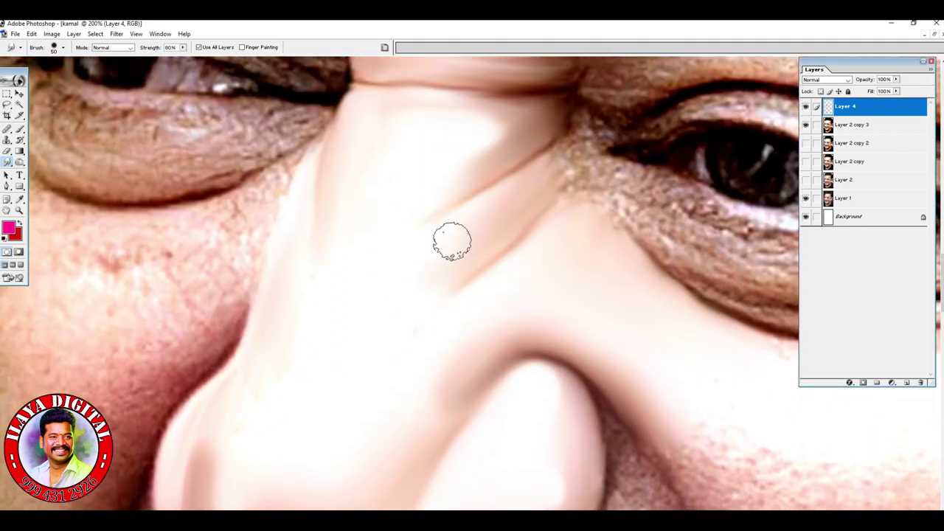
drag(433, 258, 470, 226)
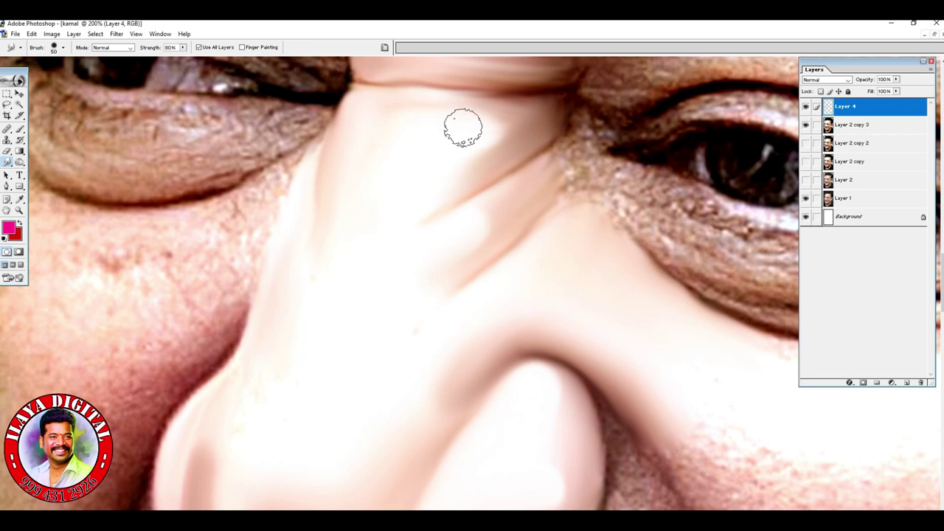
drag(463, 129, 493, 124)
Smudge the skin above the horizontal crease on the upper nose bridge with a 40 px brush
scroll(407, 188, up, 2)
scroll(384, 193, up, 1)
key([)
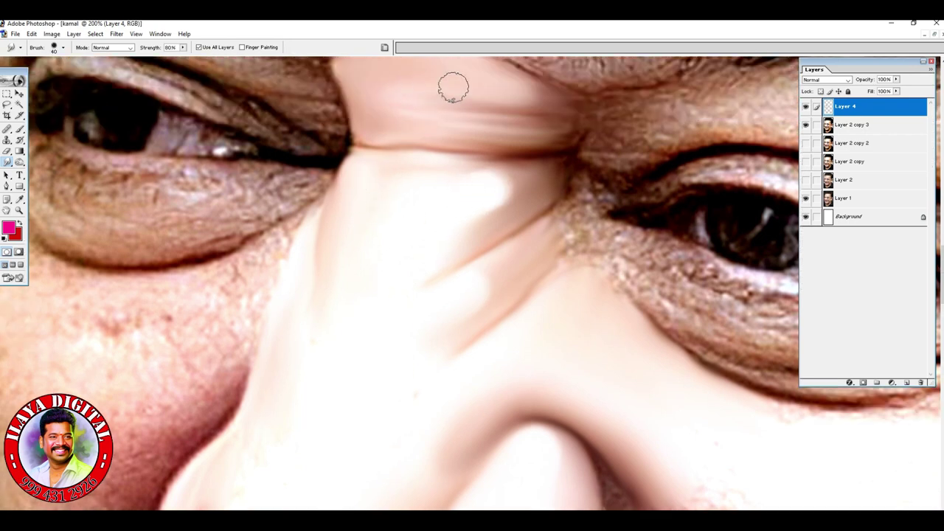
drag(471, 81, 509, 88)
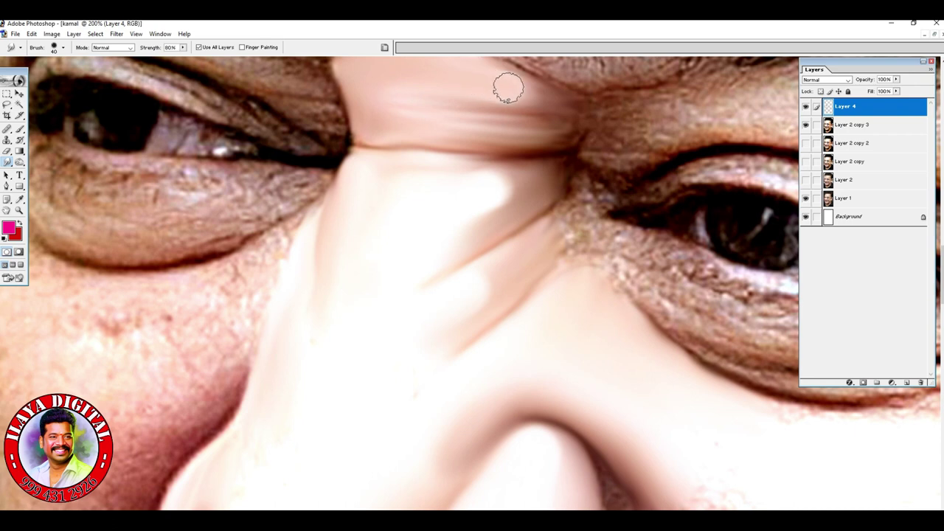
mouse_move(419, 119)
mouse_down()
mouse_move(473, 127)
mouse_move(400, 122)
mouse_up()
Blend the skin between the lower bridge wrinkle and the inner end of the nostril crease with a brush of about 60 px
scroll(481, 289, down, 4)
key(bracketright)
key(bracketright)
drag(456, 275, 535, 212)
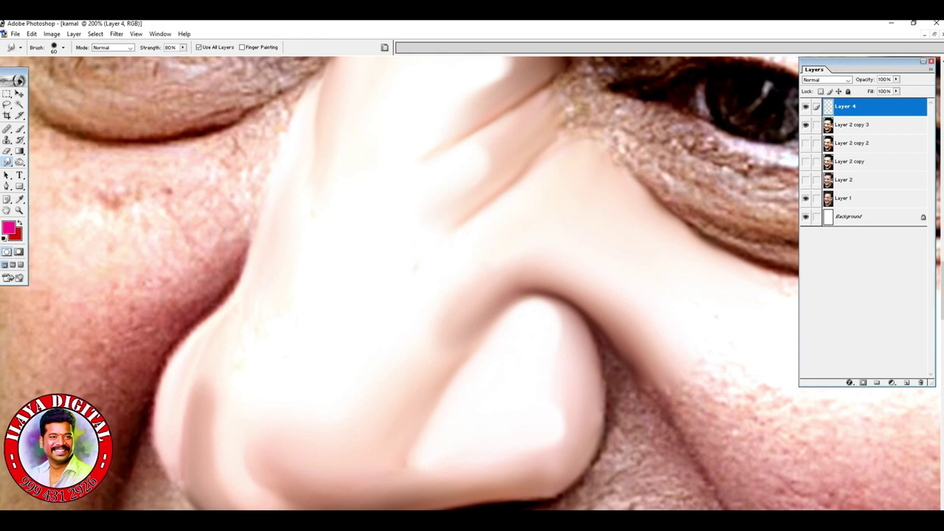
key(bracketleft)
key(bracketright)
key(bracketright)
drag(458, 276, 421, 342)
scroll(554, 398, down, 5)
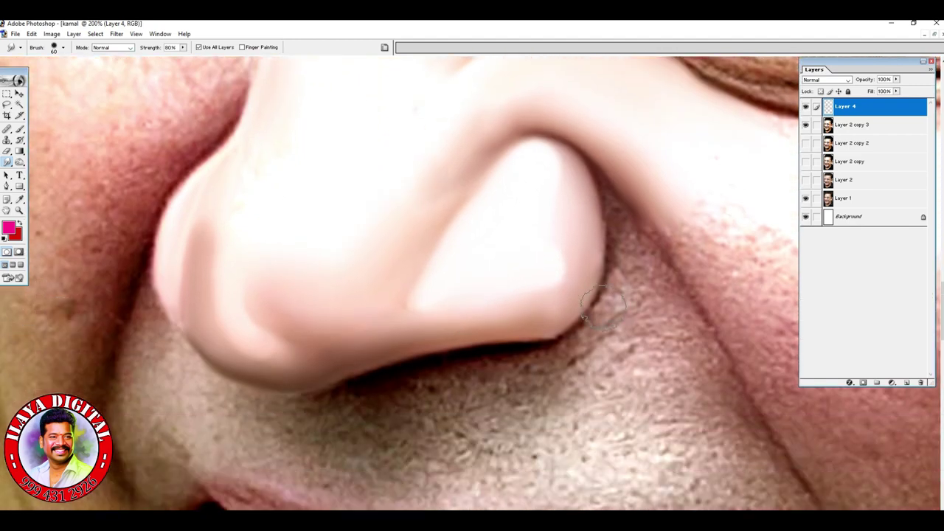
Lower the smudge strength to 40% and extend the shadow along the far ridge of the nose tip with a 50 to 60 px brush
key(ctrl+minus)
key(ctrl+minus)
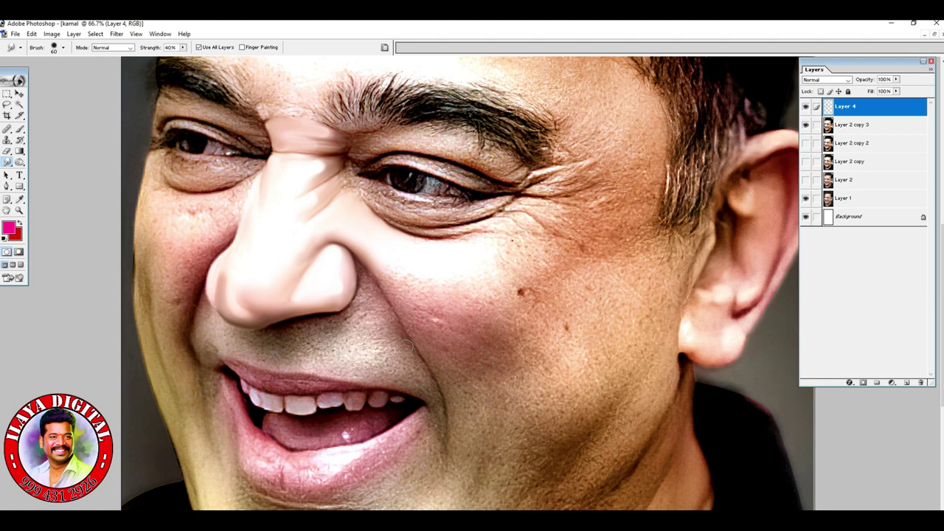
key(ctrl+plus)
key(ctrl+plus)
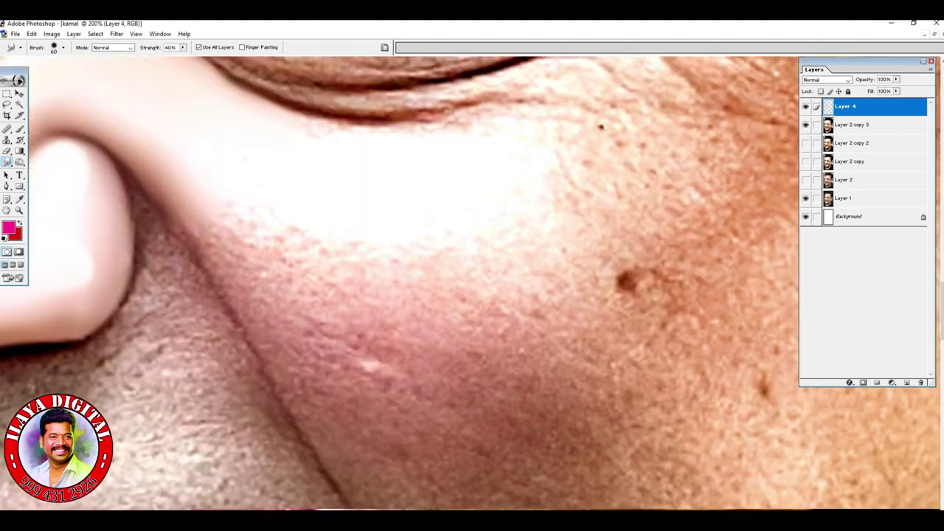
drag(318, 341, 881, 382)
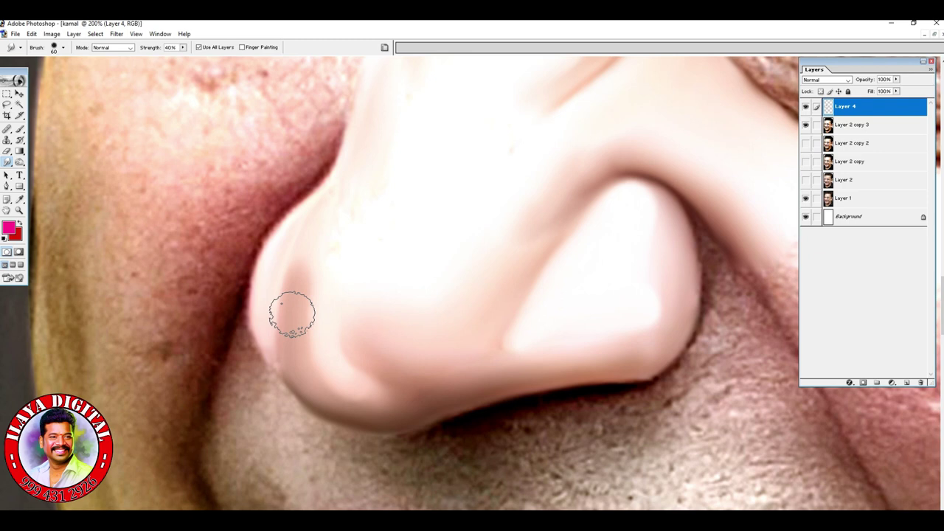
drag(286, 310, 312, 285)
key([)
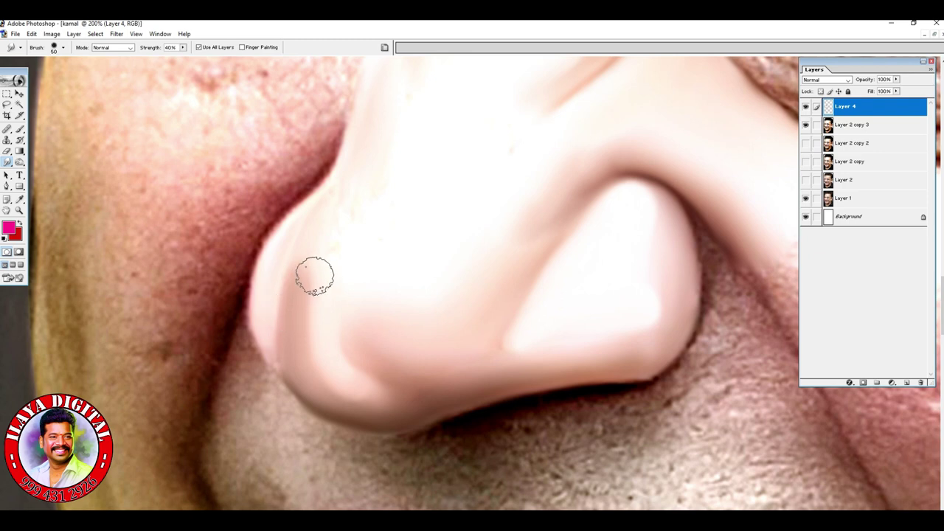
key(bracketleft)
key(bracketleft)
key(bracketright)
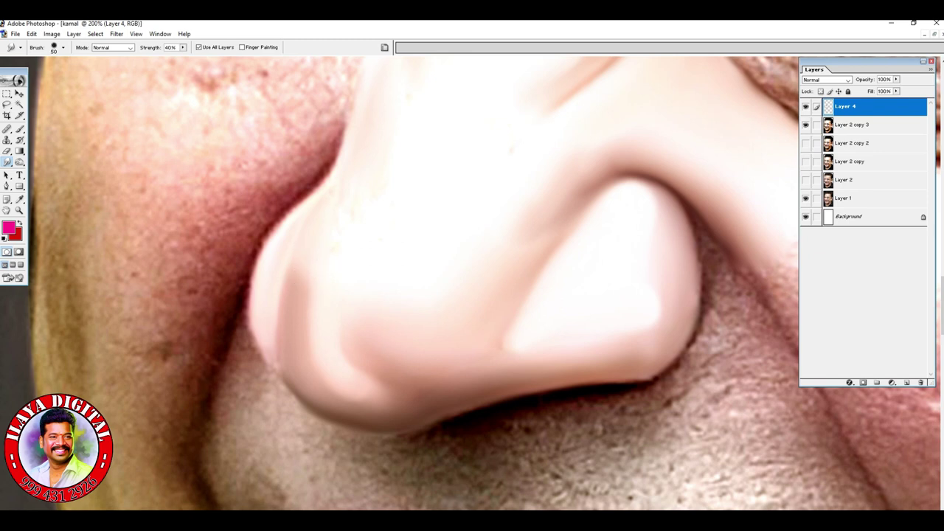
Smudge down the band between the far ridge's shadow and the pink shading on the nose tip, using a 40 to 60 px brush
drag(304, 290, 309, 361)
mouse_move(310, 258)
mouse_down()
mouse_move(300, 340)
mouse_move(342, 384)
mouse_move(353, 377)
mouse_up()
key(bracketleft)
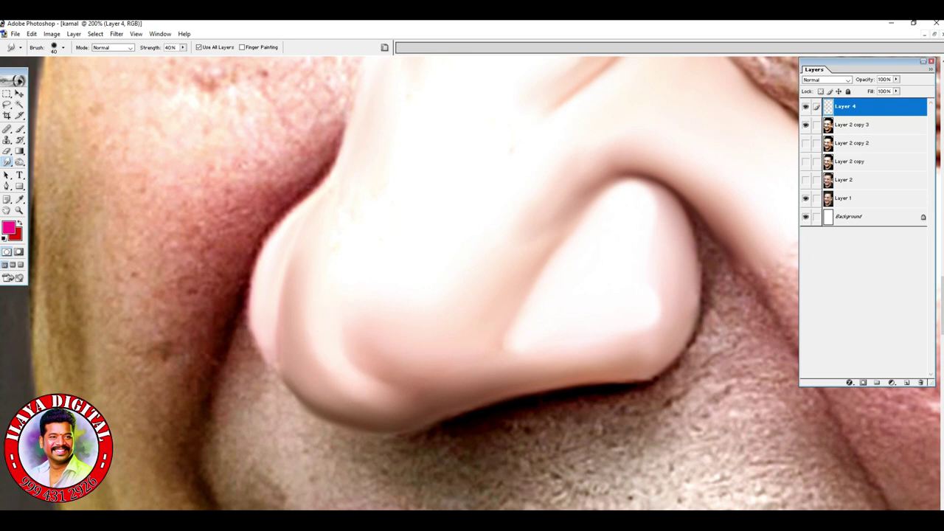
key(bracketright)
key(bracketright)
key(bracketleft)
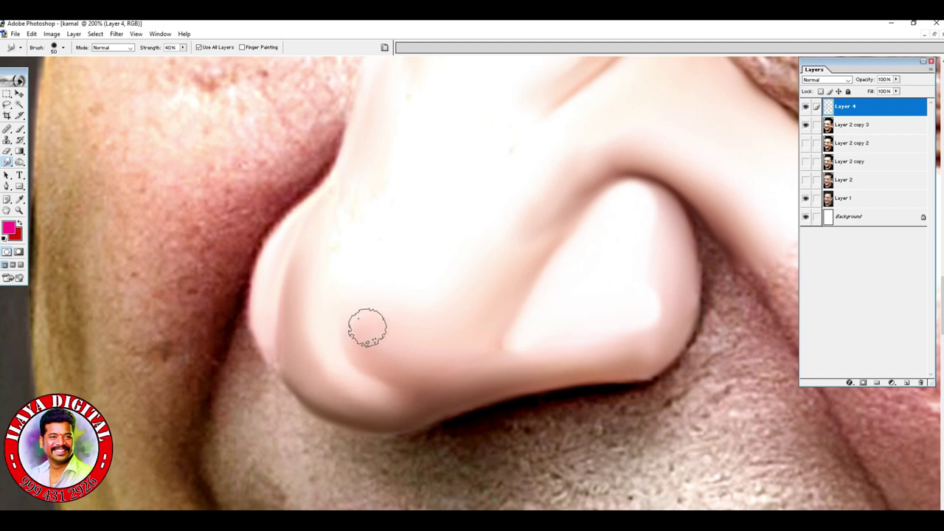
Blend the curved highlight and pink shading on the nose tip into one soft tone with a 90 to 100 px brush
key(ctrl+minus)
key(ctrl+minus)
key(ctrl+minus)
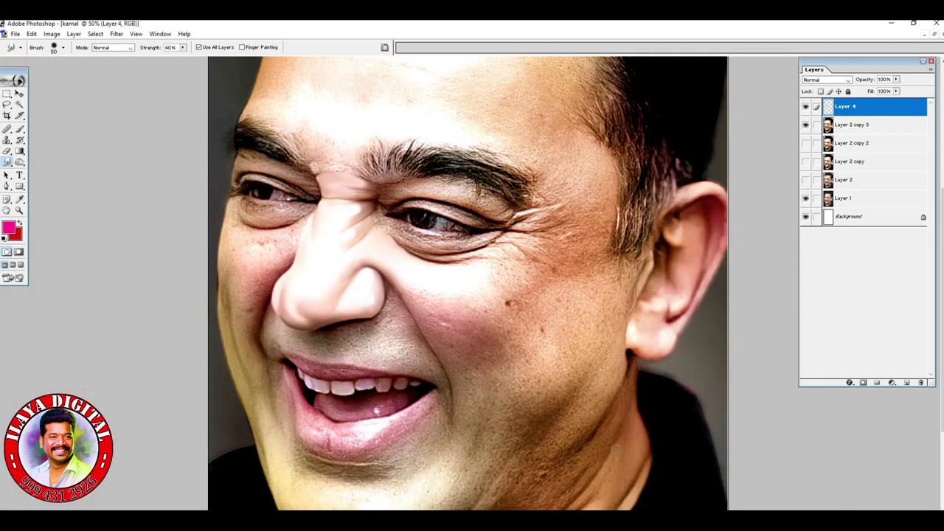
key(ctrl+plus)
key(ctrl+plus)
key(ctrl+plus)
key(ctrl+plus)
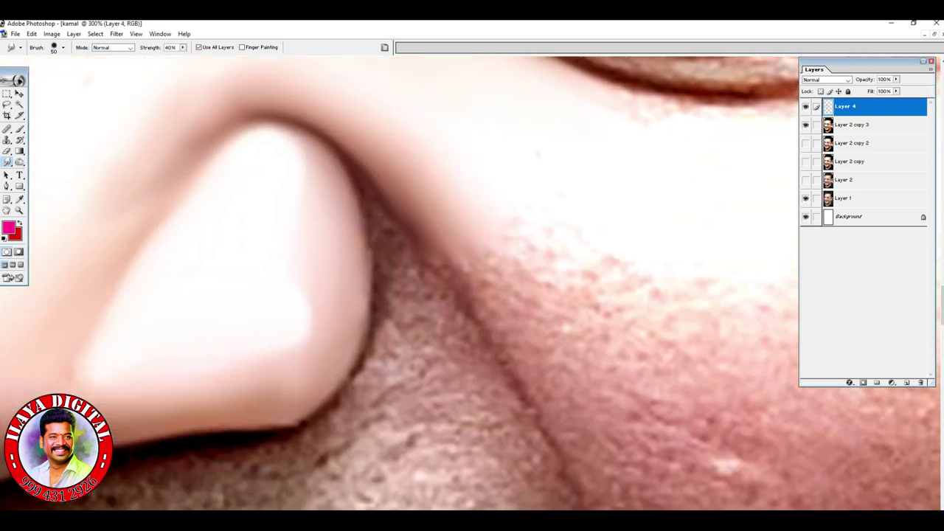
drag(148, 292, 605, 295)
drag(316, 373, 359, 289)
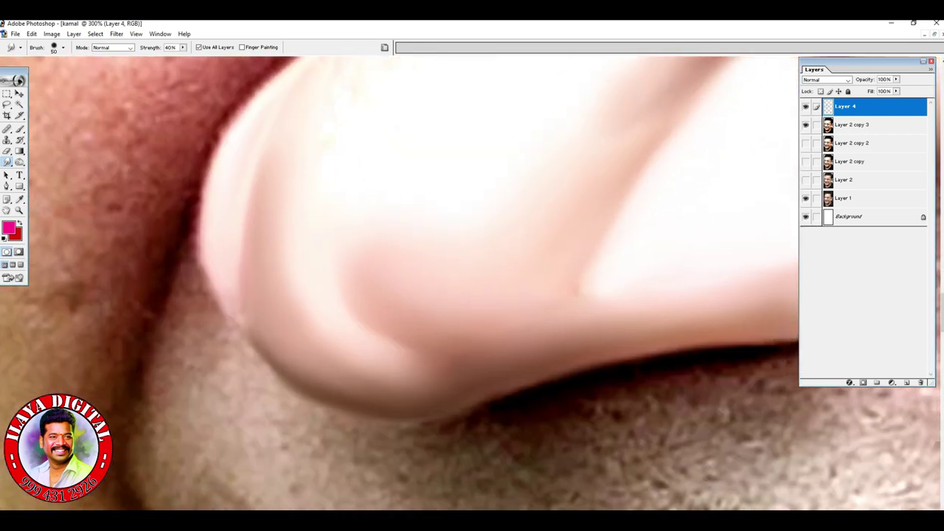
key(bracketright)
key(bracketright)
key(bracketright)
key(bracketright)
mouse_move(323, 294)
mouse_down()
mouse_move(418, 346)
mouse_move(392, 328)
mouse_up()
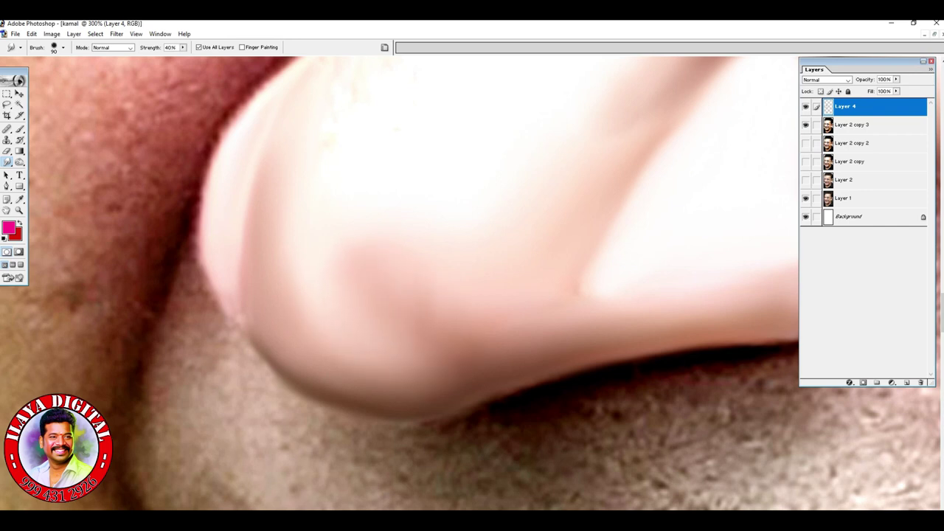
key(bracketright)
mouse_move(356, 232)
mouse_down()
mouse_move(412, 296)
mouse_move(328, 305)
mouse_move(451, 333)
mouse_move(354, 321)
mouse_move(390, 306)
mouse_up()
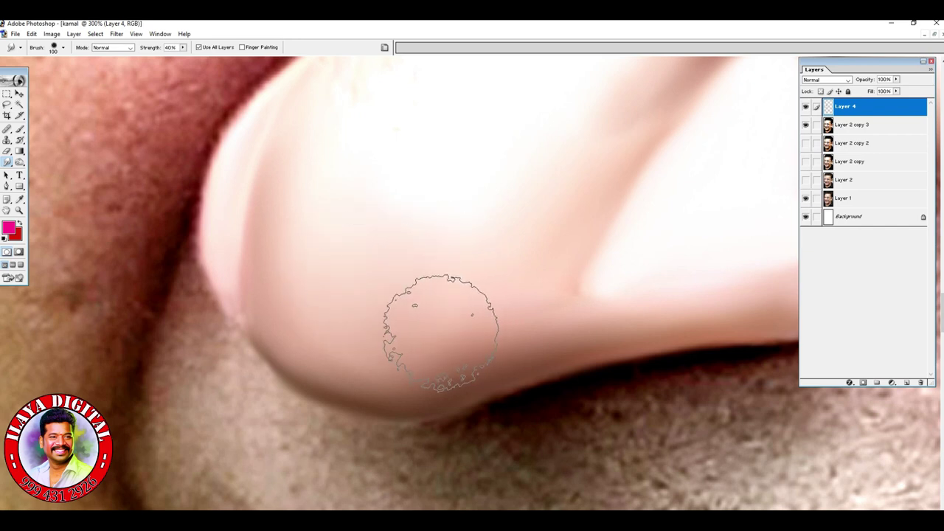
Check the smudged nose against the underlying photo by hiding Layer 2 copy 3 and showing it again
key(ctrl+0)
scroll(493, 236, up, 2)
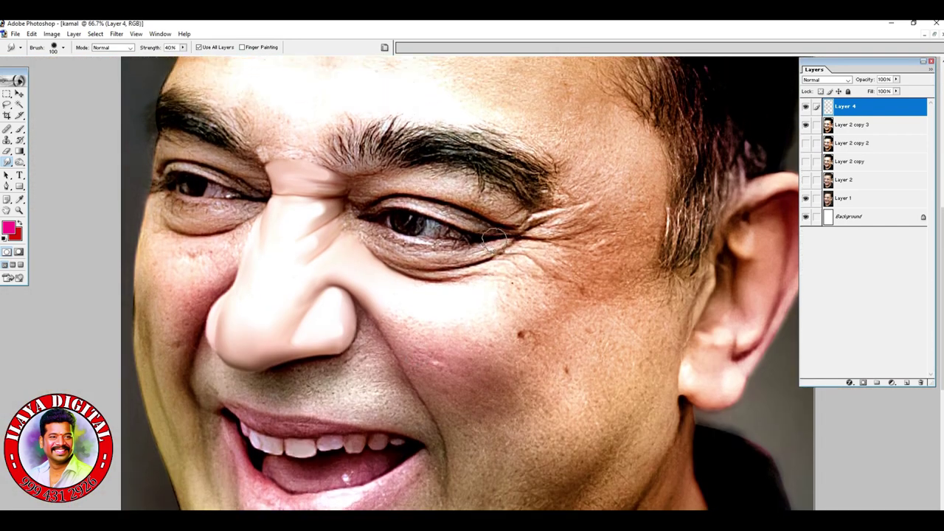
key(ctrl+plus)
drag(401, 255, 445, 243)
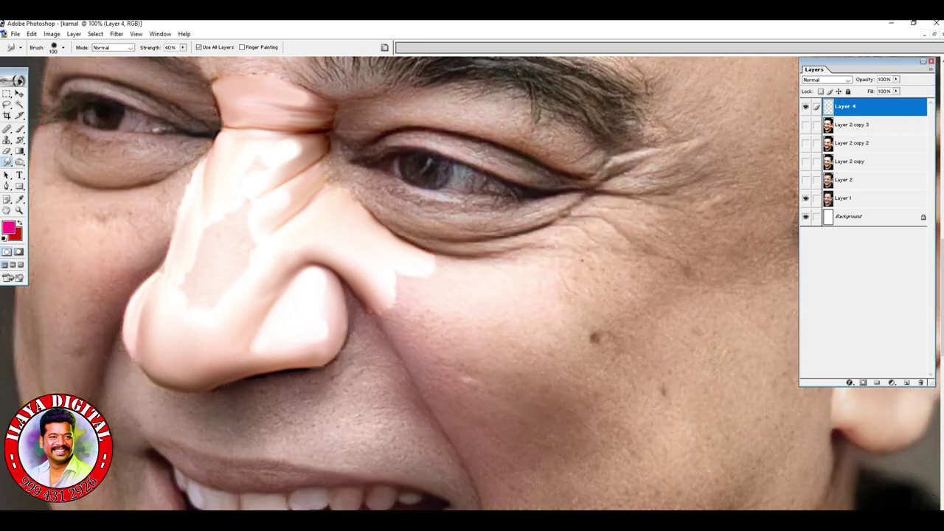
click(806, 124)
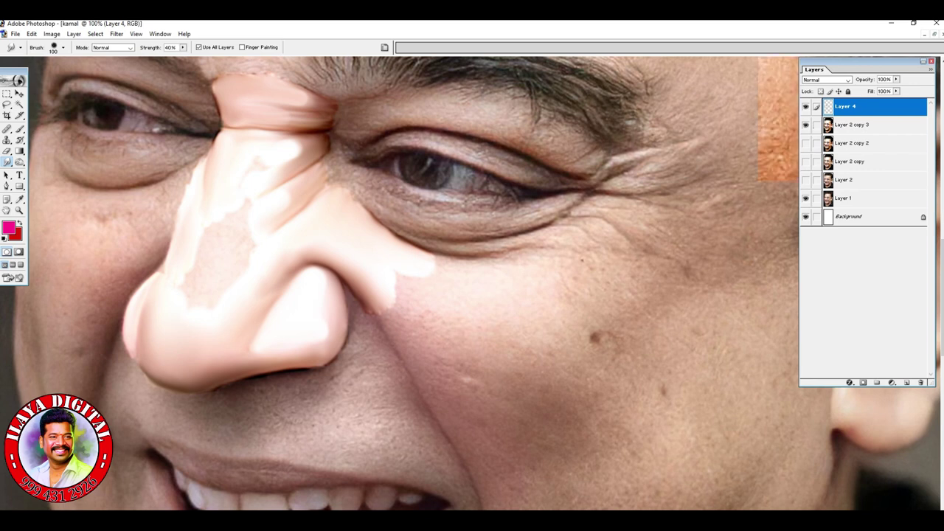
Compare the nose before and after smudging by toggling Layer 4's visibility, leave the layer shown, and review the whole portrait
click(806, 107)
click(805, 107)
click(805, 107)
click(806, 107)
click(806, 107)
click(806, 107)
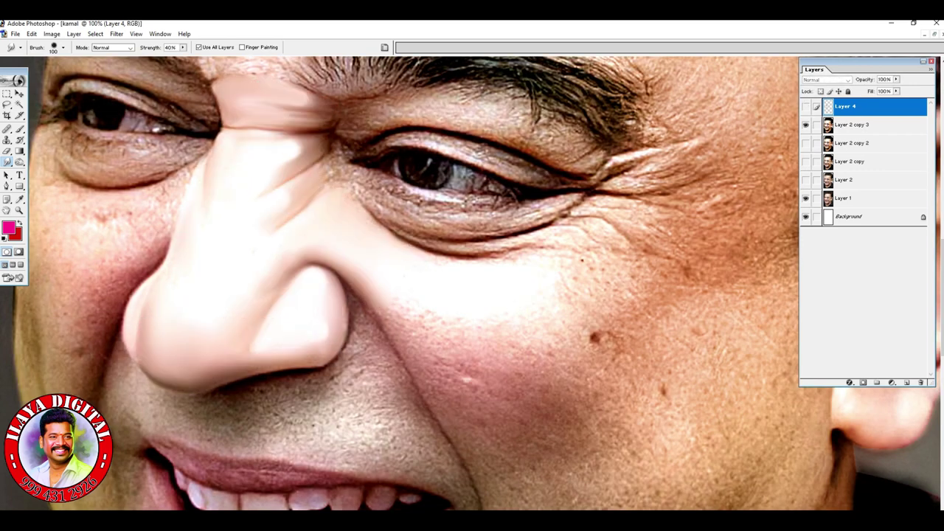
click(805, 107)
click(806, 107)
click(805, 107)
key(ctrl+minus)
key(ctrl+minus)
key(ctrl+minus)
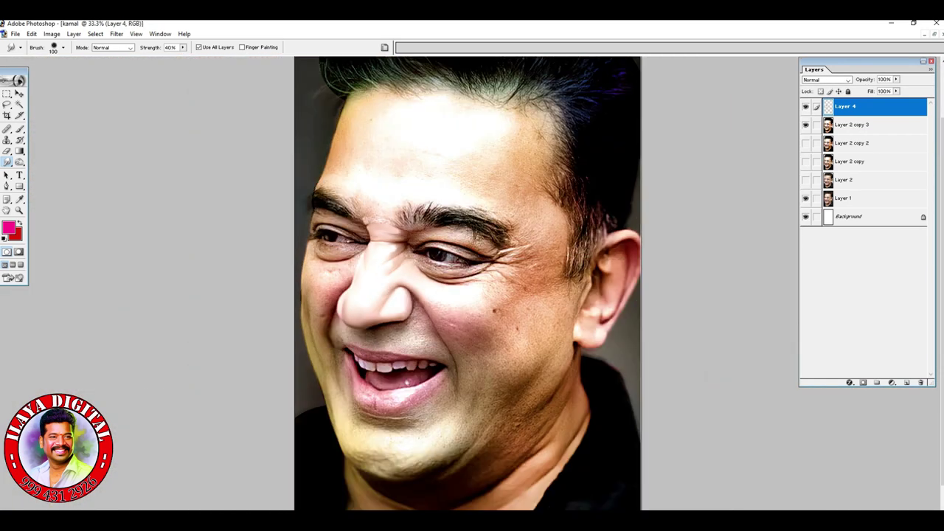
key(ctrl+plus)
key(ctrl+plus)
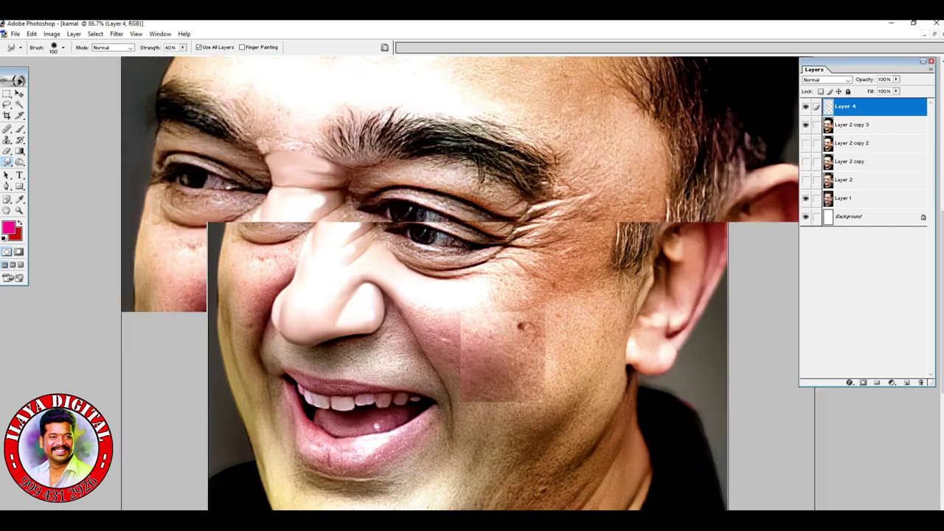